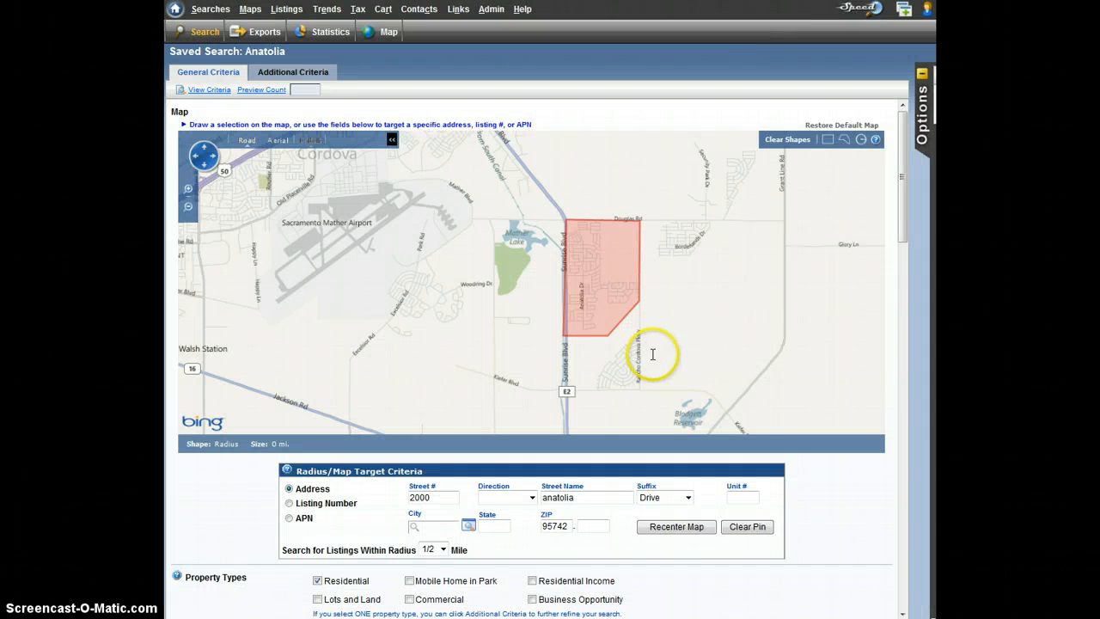
# - Export the listings of the Anatolia saved search using the Realty Tools without photos export option
pyautogui.moveTo(736, 284); pyautogui.dragTo(685, 291)
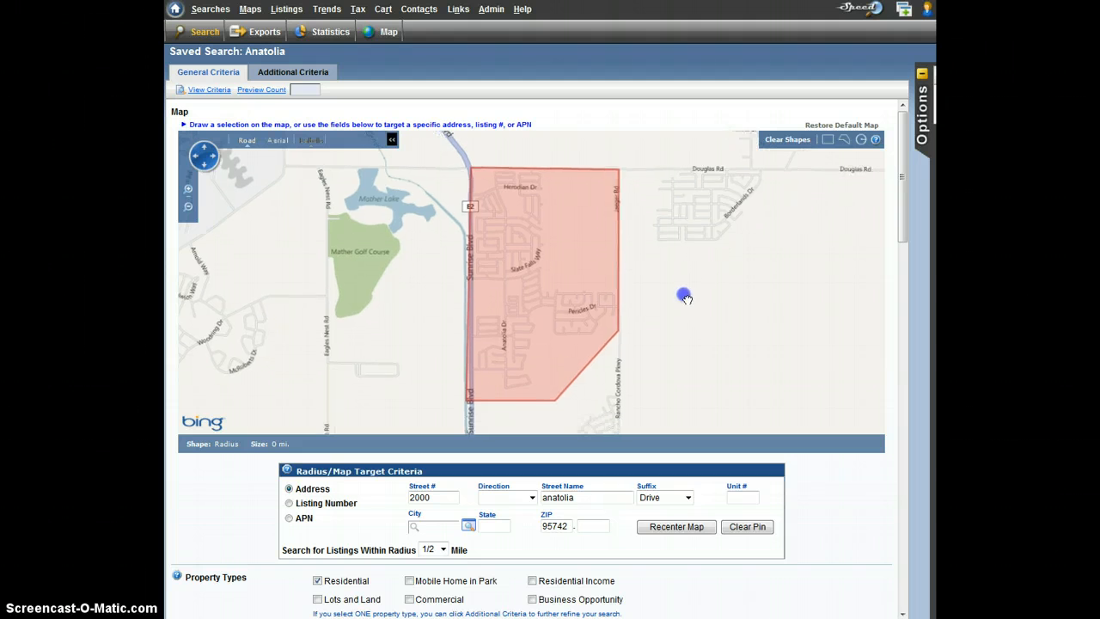
pyautogui.click(827, 503)
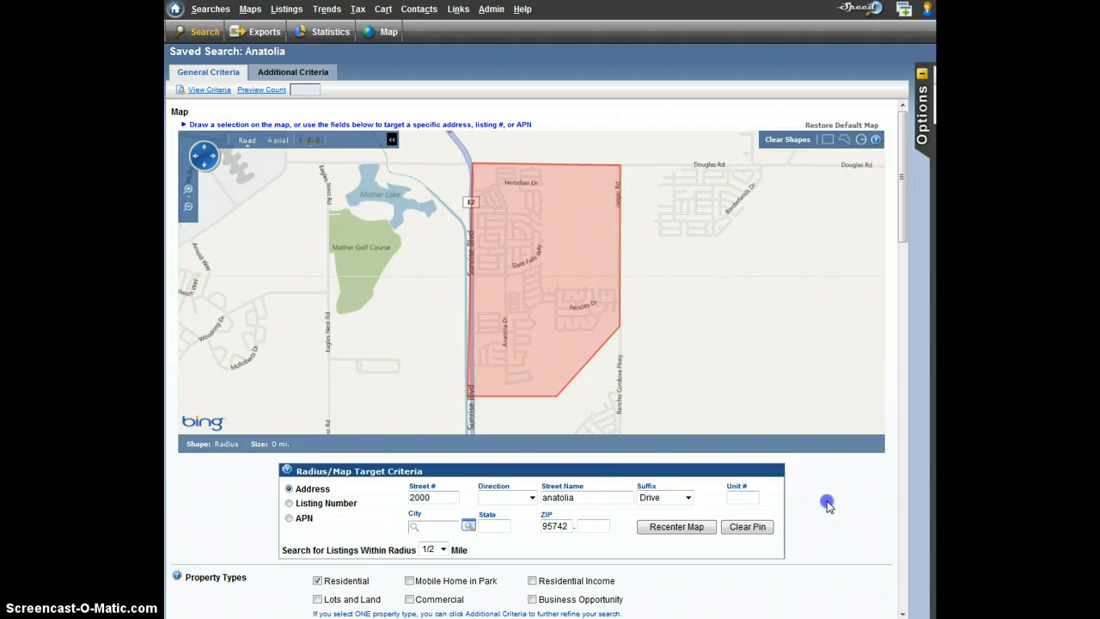
pyautogui.scroll(-5, 827, 502)
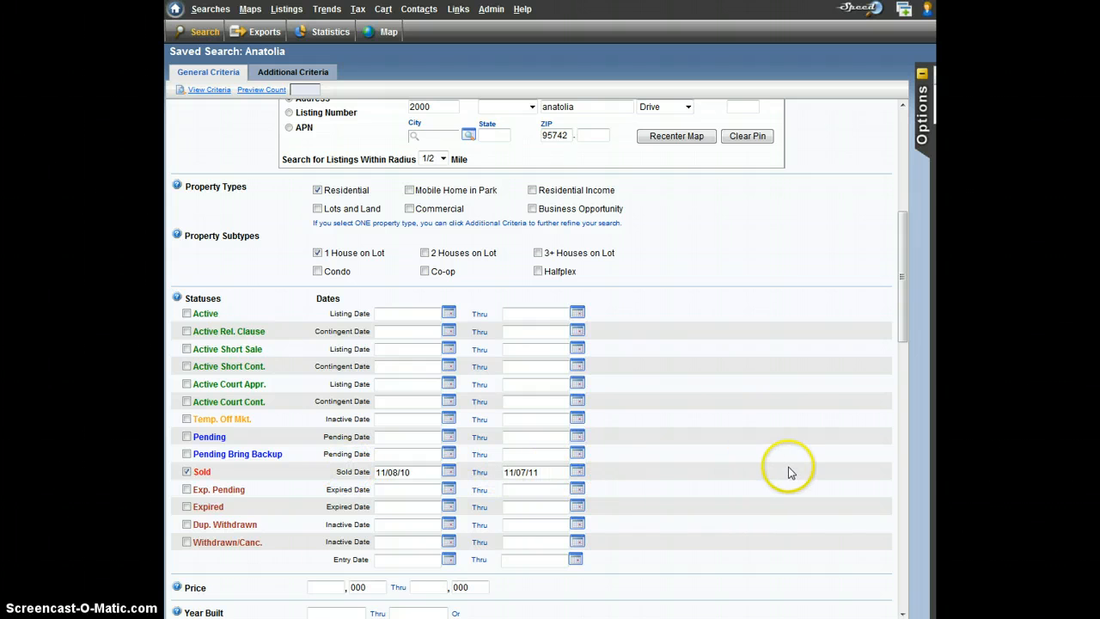
pyautogui.scroll(5, 823, 471)
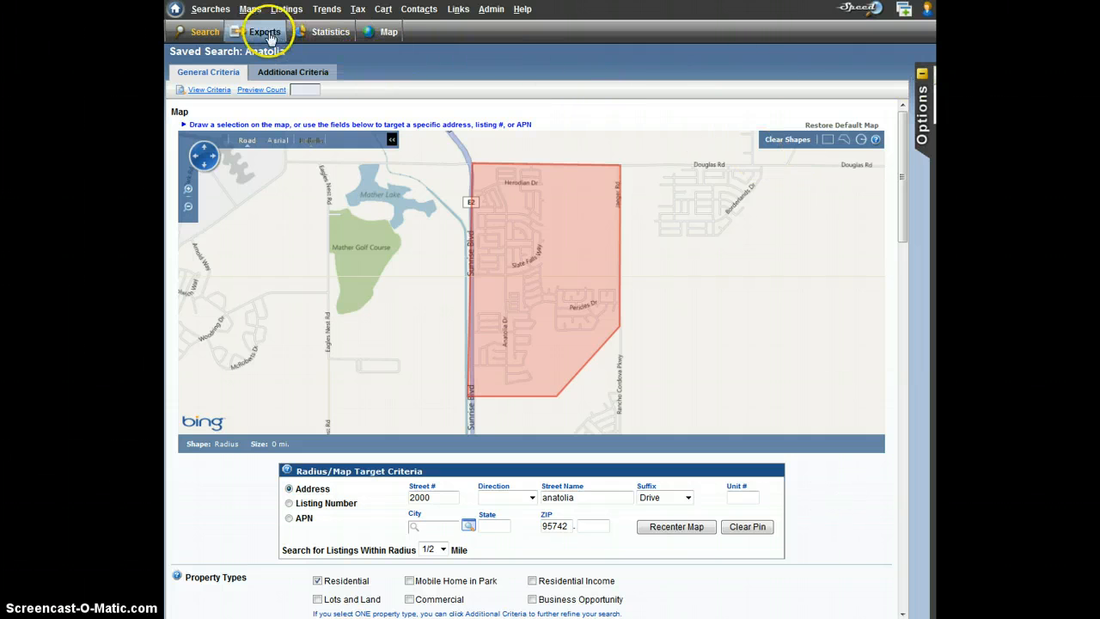
pyautogui.click(268, 34)
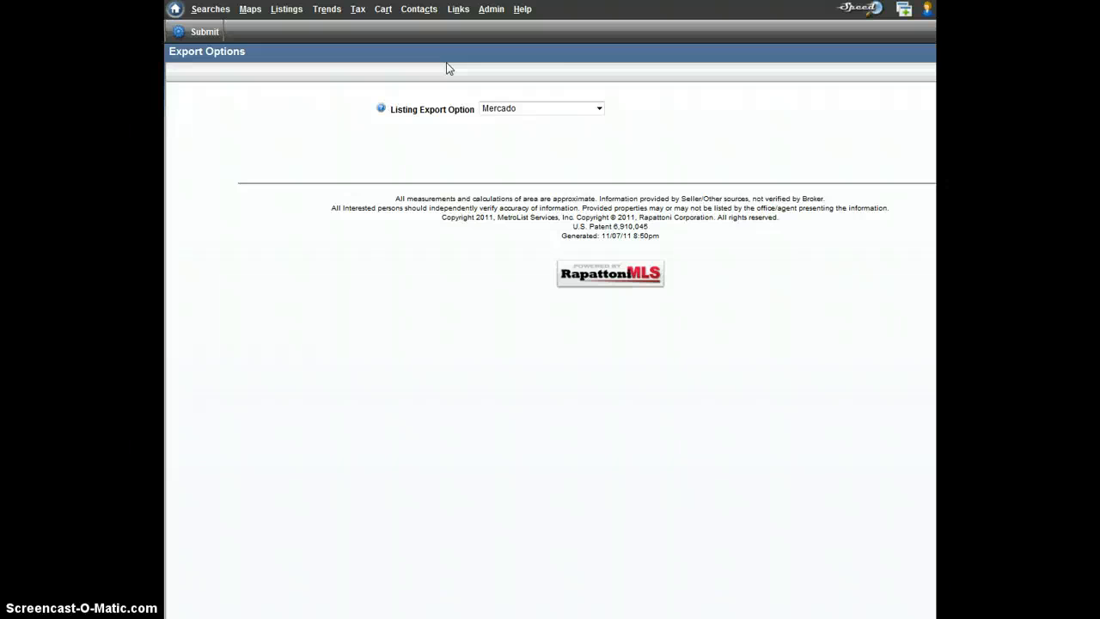
pyautogui.click(574, 108)
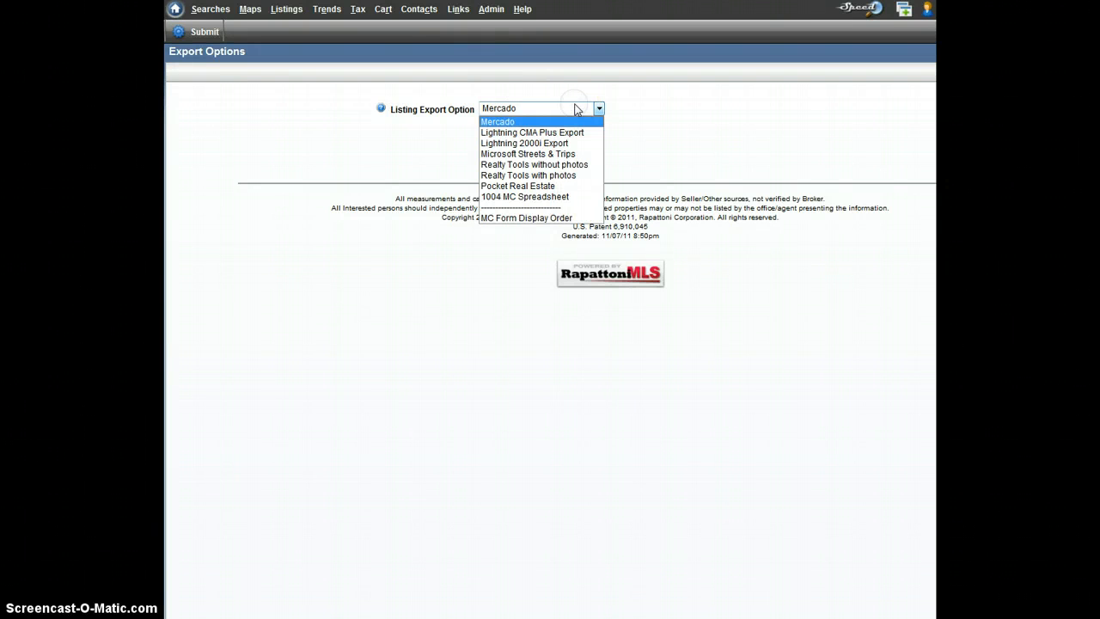
pyautogui.click(547, 165)
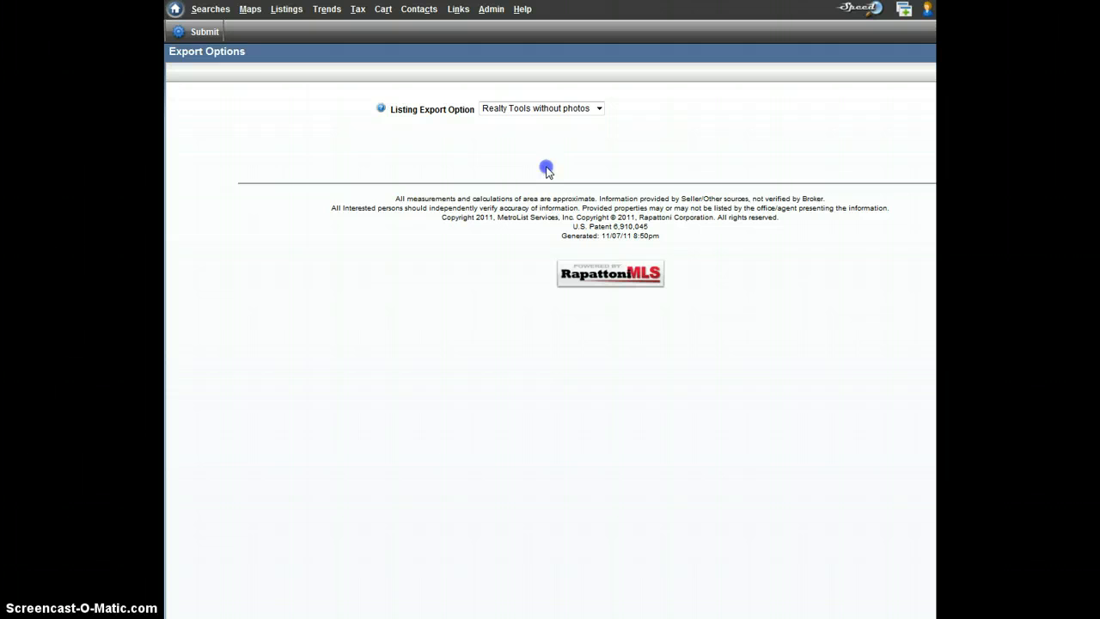
pyautogui.click(207, 38)
# - Start saving the exported residential zip file and create a Desktop folder named "anatolia data" for it
pyautogui.click(343, 127)
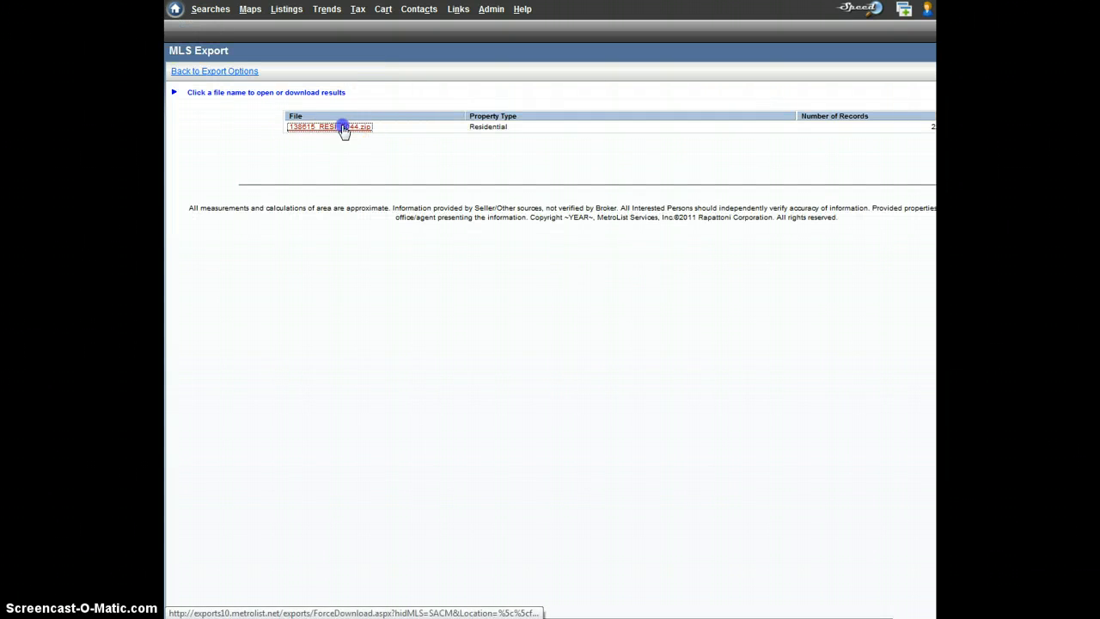
pyautogui.click(872, 609)
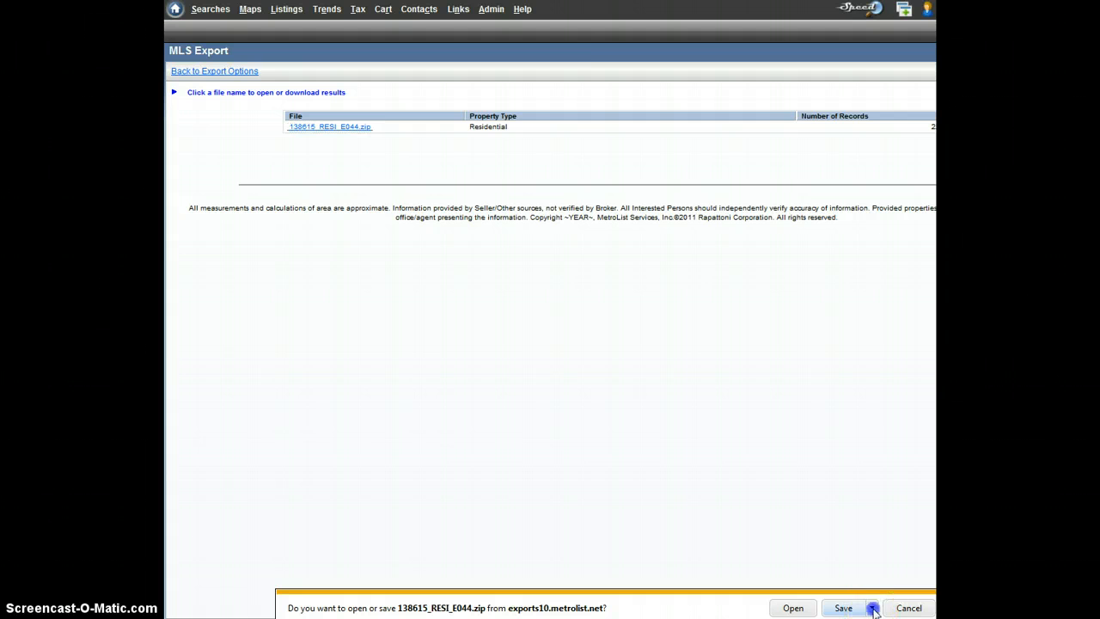
pyautogui.click(914, 591)
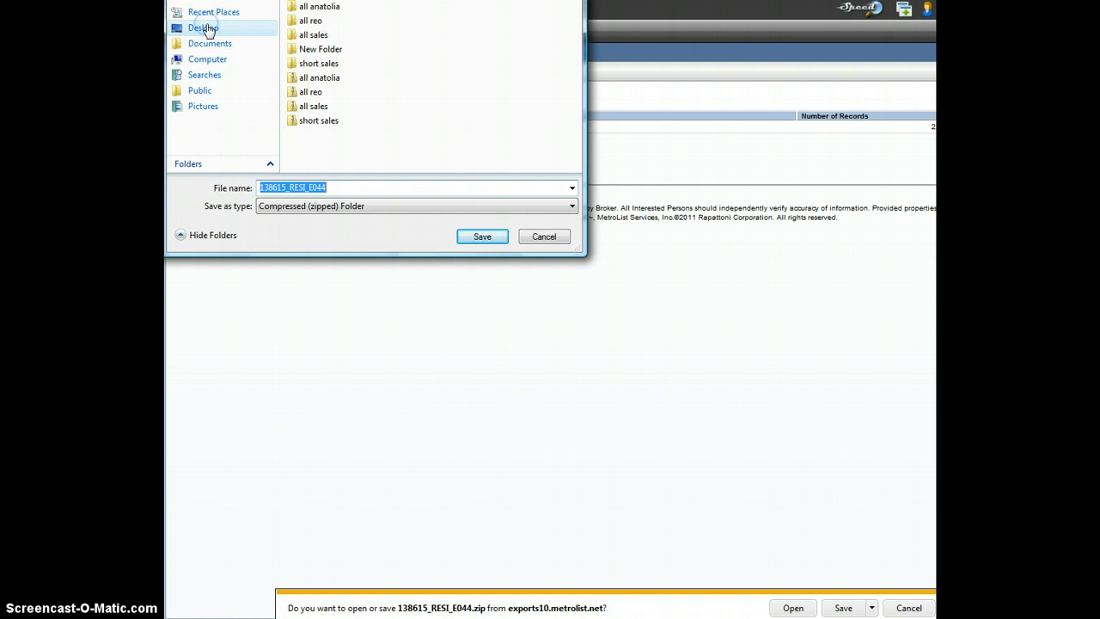
pyautogui.click(209, 31)
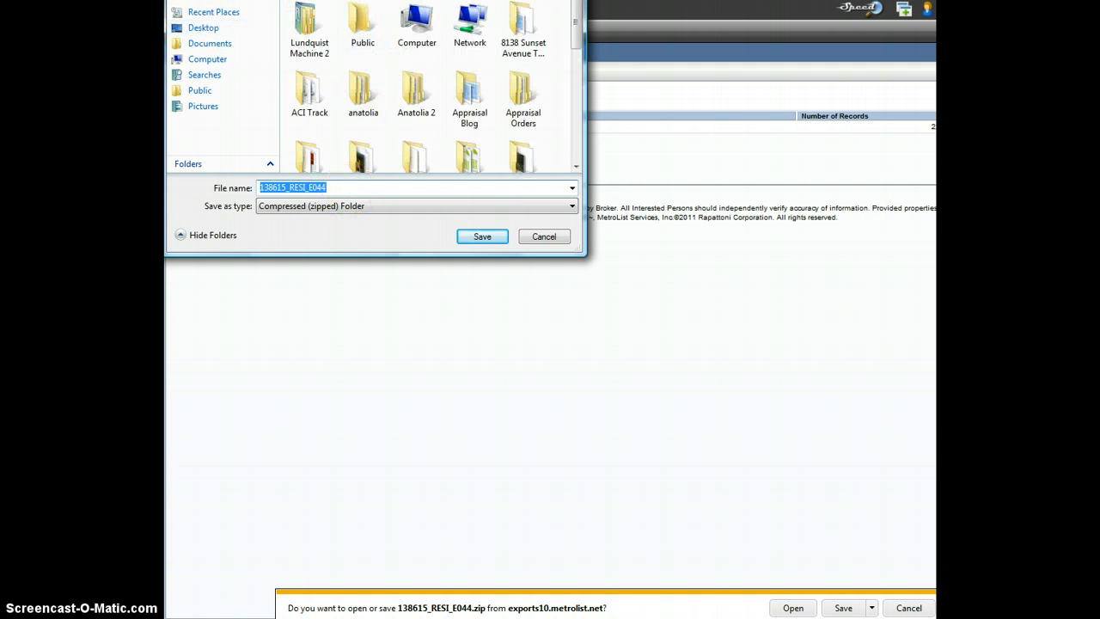
pyautogui.hotkey('ctrl', 'shift', 'n')
pyautogui.write('ana')
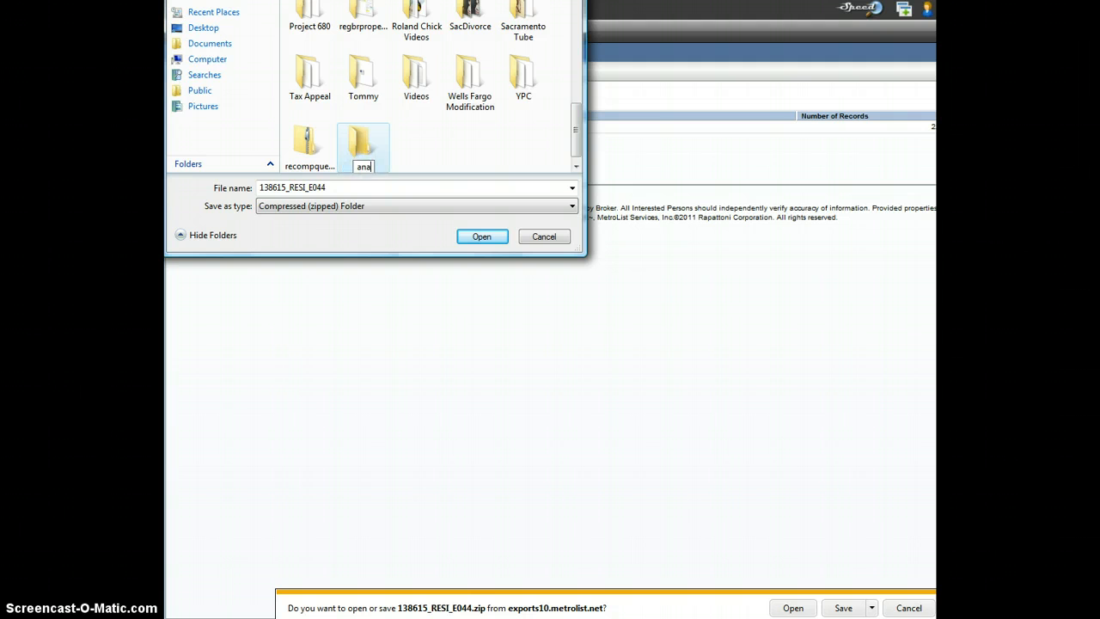
pyautogui.write('tolia data')
pyautogui.press('Return')
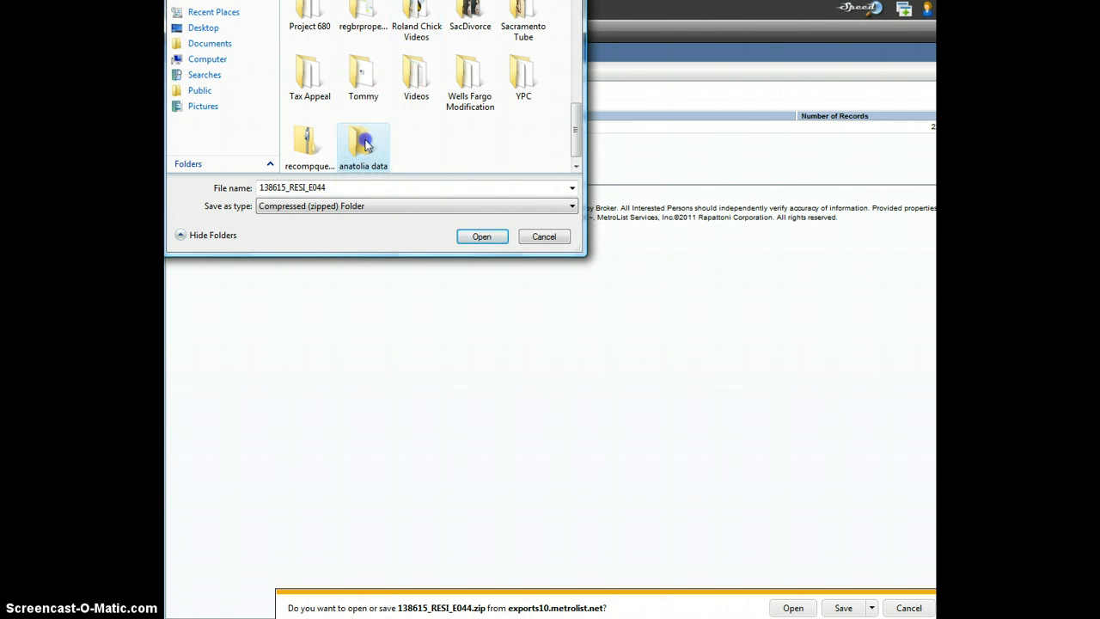
# - Save the zip file in the anatolia data folder under the name "all sales"
pyautogui.doubleClick(364, 146)
pyautogui.doubleClick(392, 187)
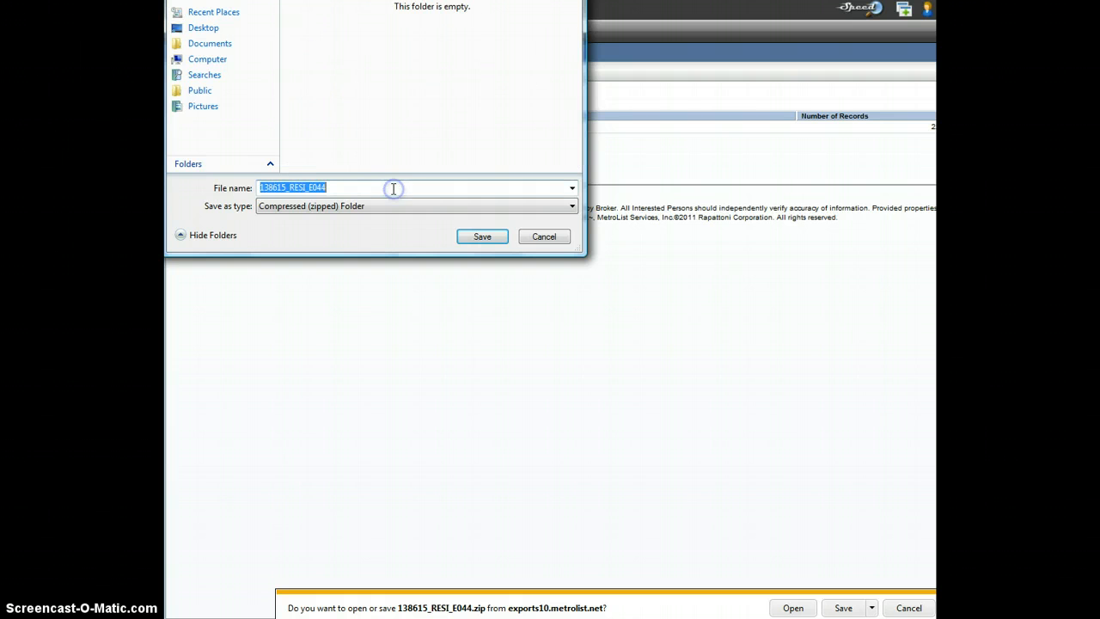
pyautogui.write('all sales')
pyautogui.press('Return')
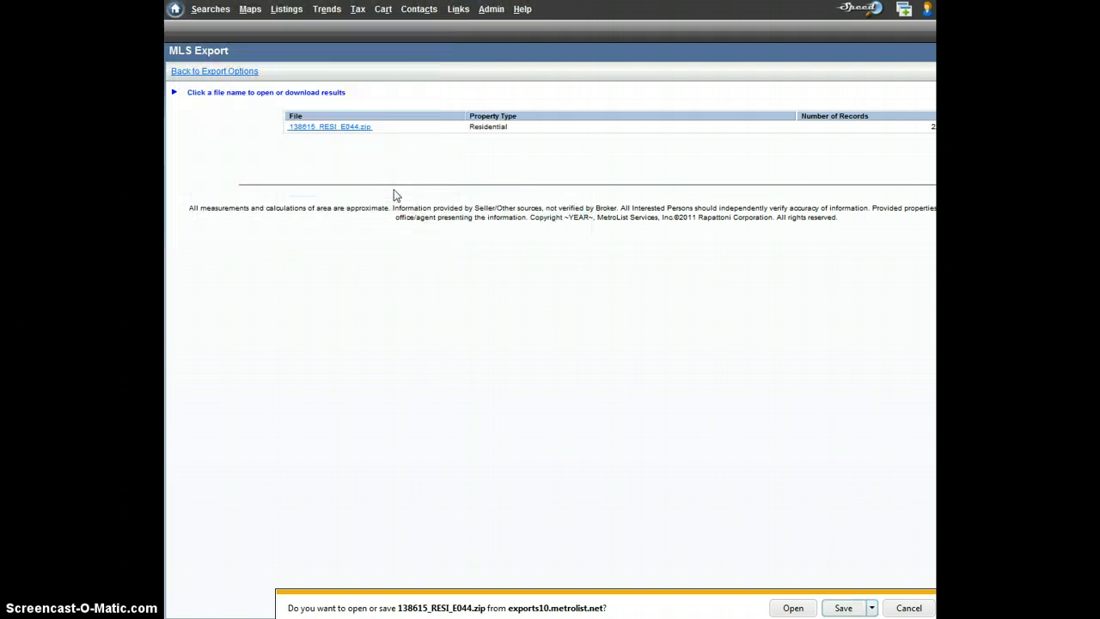
# - Open the downloaded all sales archive and extract its files to the all sales folder inside anatolia data
pyautogui.click(729, 608)
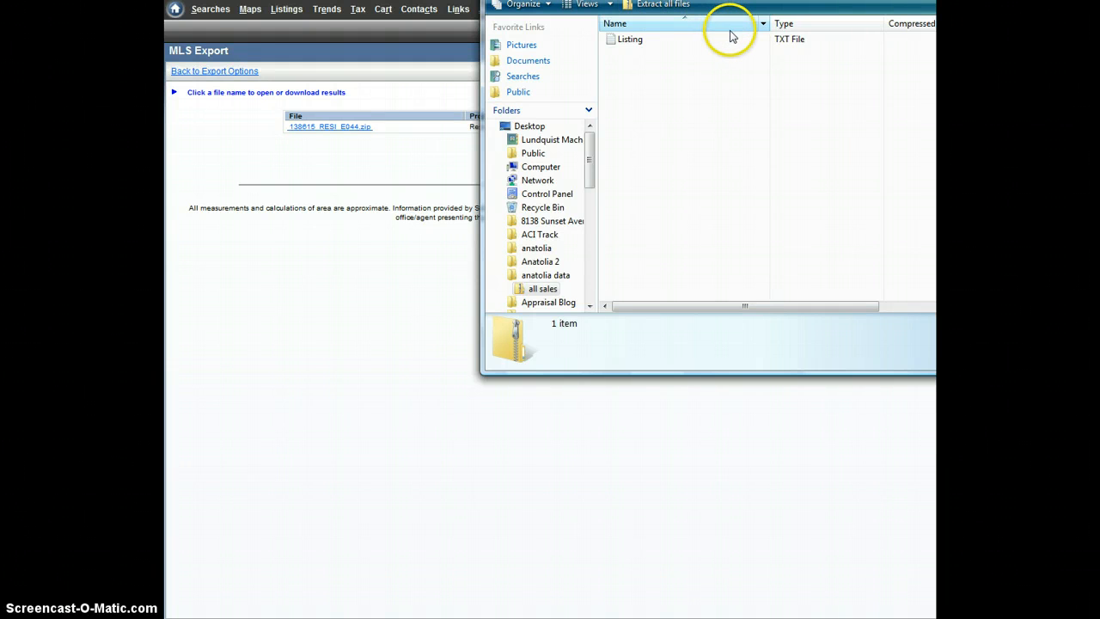
pyautogui.click(673, 9)
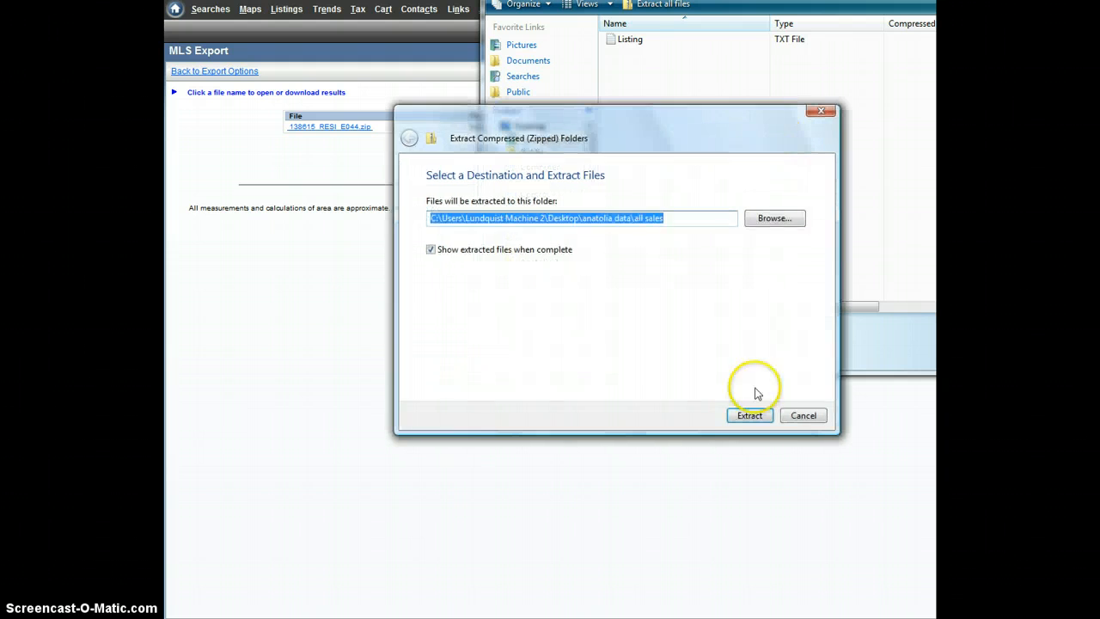
pyautogui.click(751, 416)
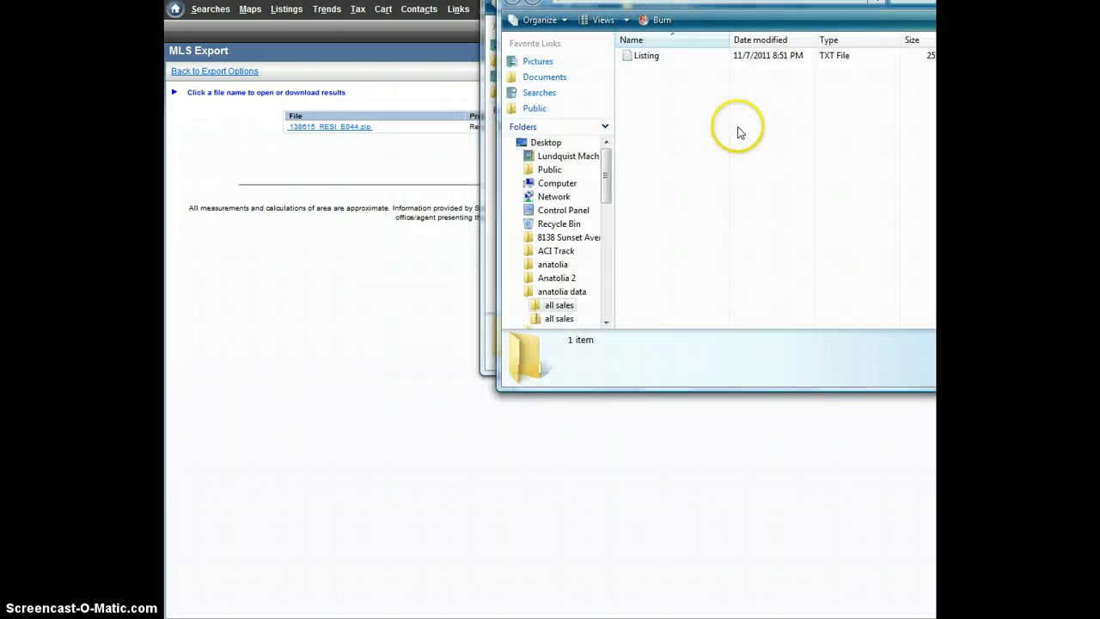
# - Open the extracted Listing text file in Gnumeric
pyautogui.rightClick(647, 58)
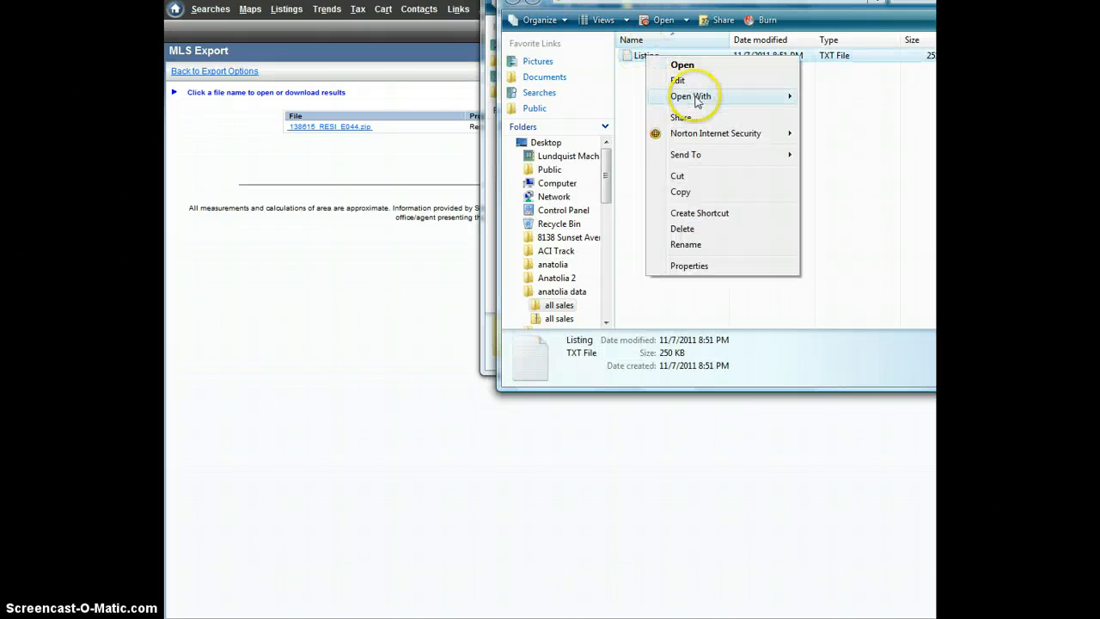
pyautogui.moveTo(696, 98)
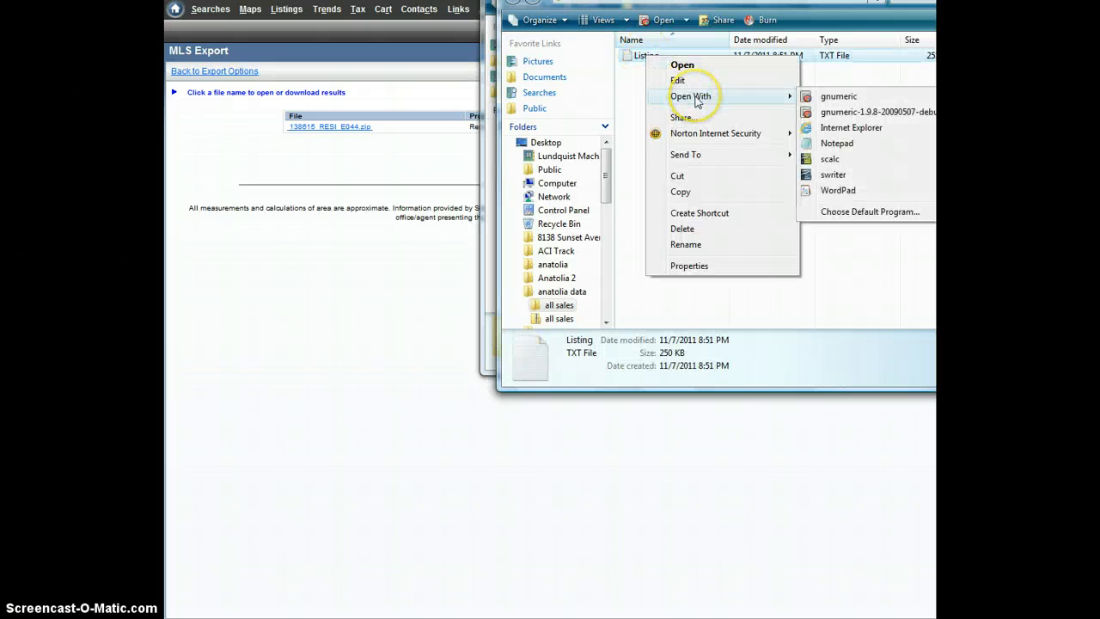
pyautogui.click(844, 100)
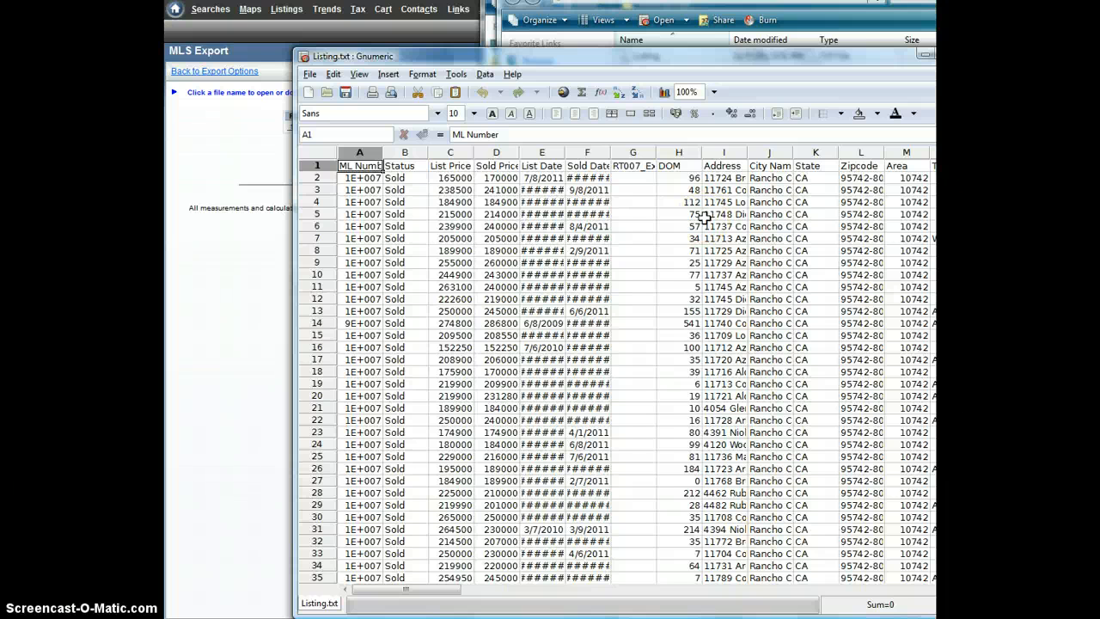
# - Move the Sold Price column from column D to column G beside Sold Date, replacing the RT007_ExpiredDate column
pyautogui.click(503, 154)
pyautogui.click(633, 155)
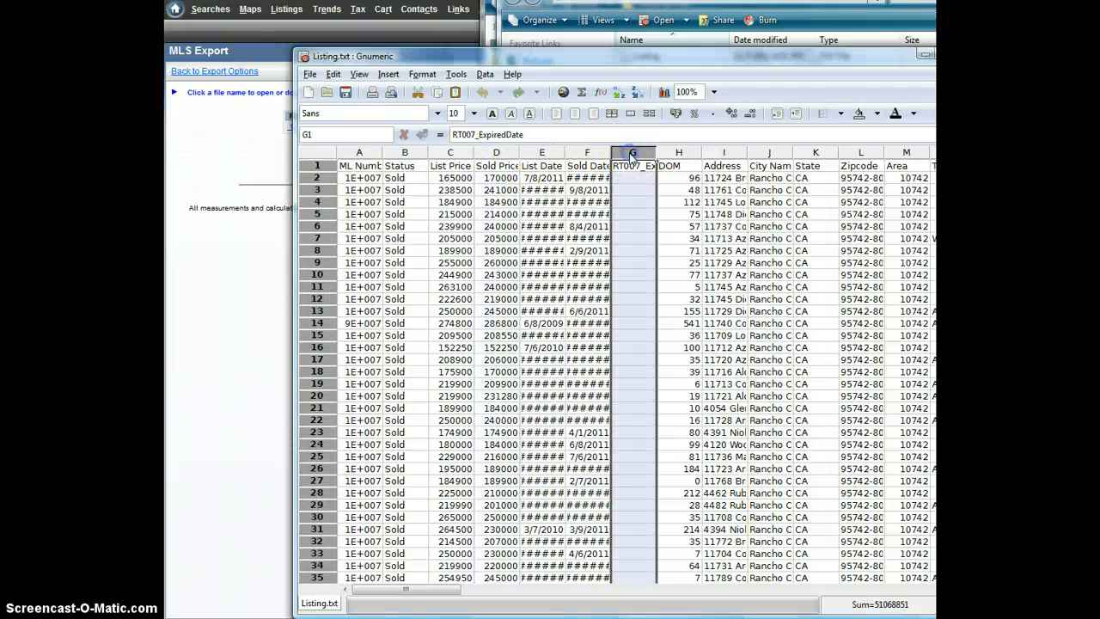
pyautogui.click(587, 153)
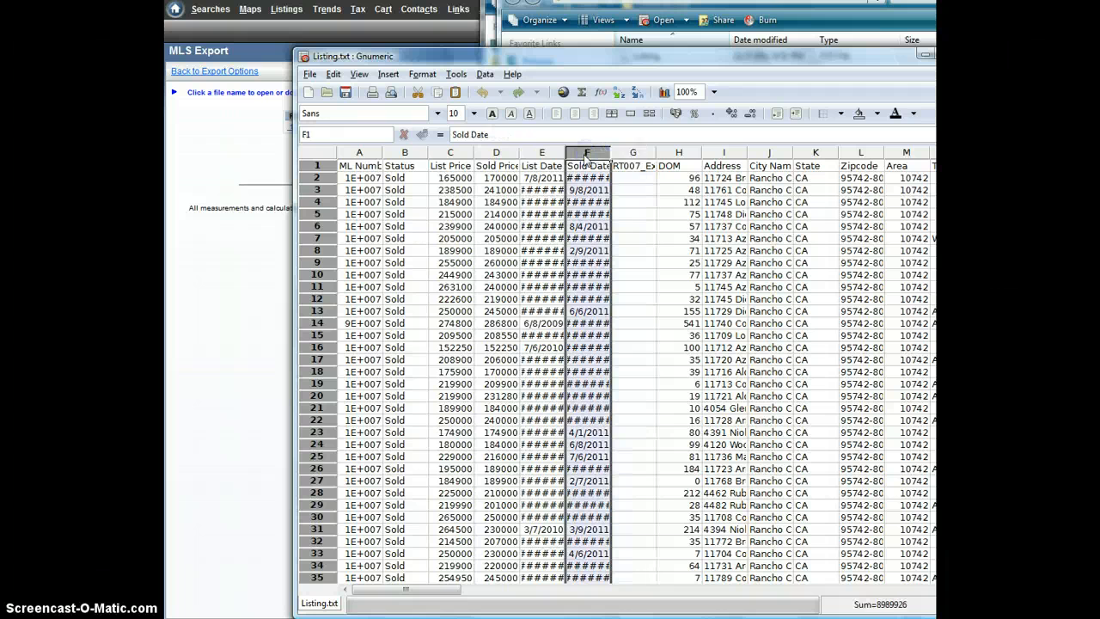
pyautogui.click(496, 153)
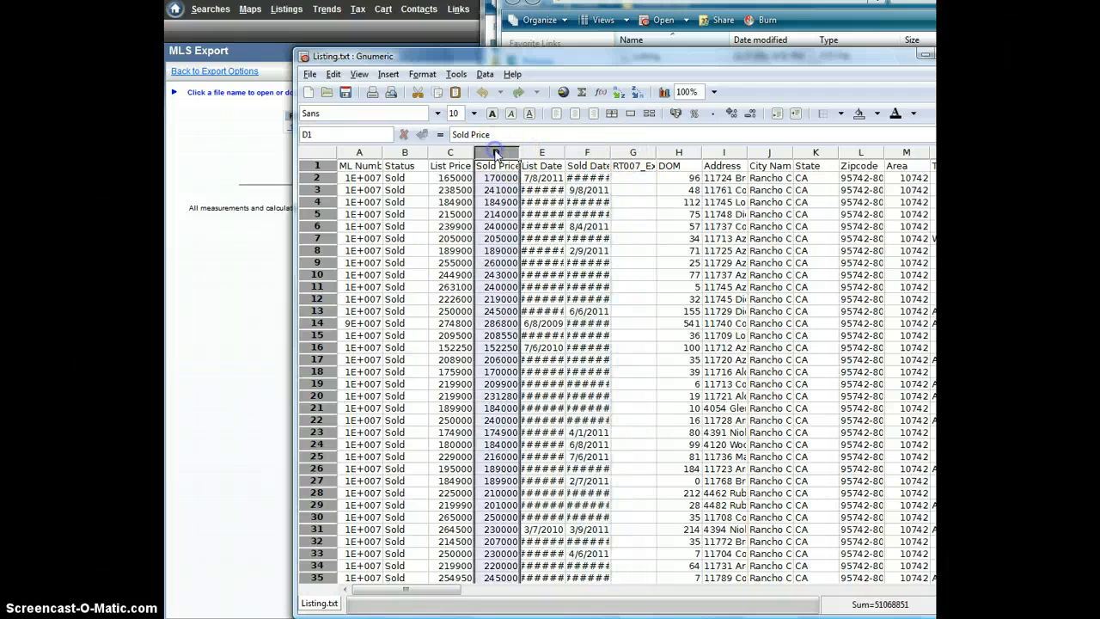
pyautogui.click(634, 154)
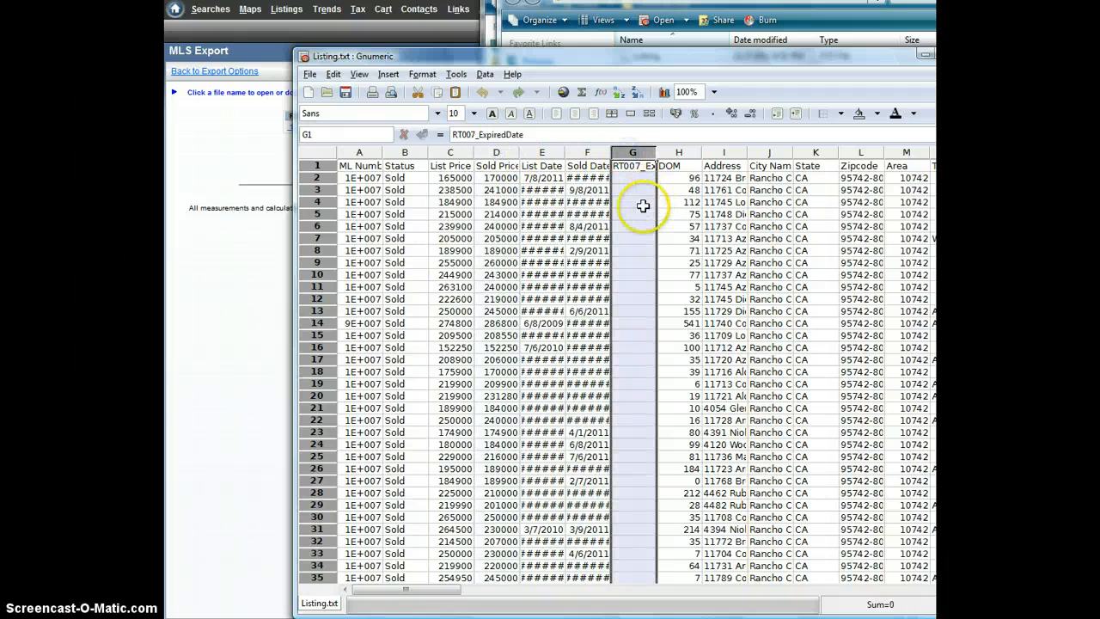
pyautogui.click(496, 153)
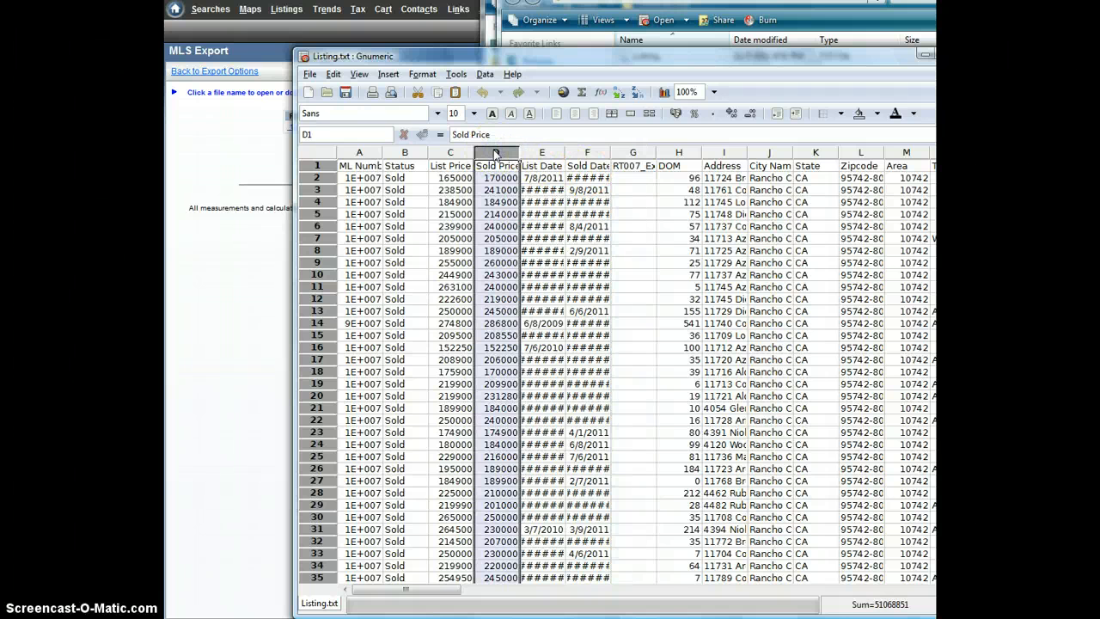
pyautogui.rightClick(496, 153)
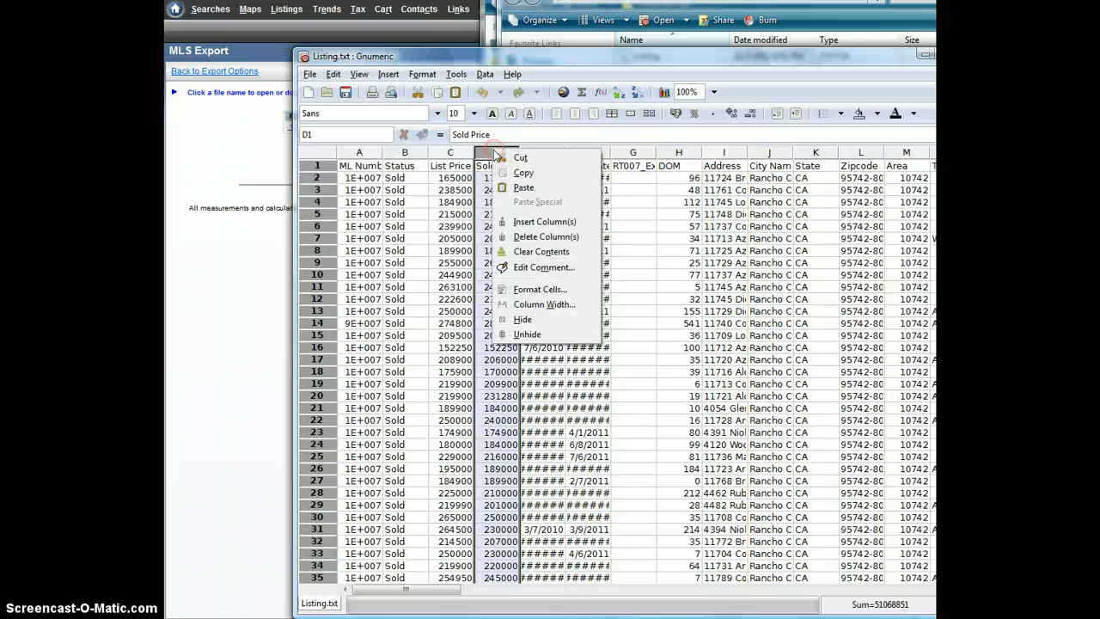
pyautogui.click(518, 159)
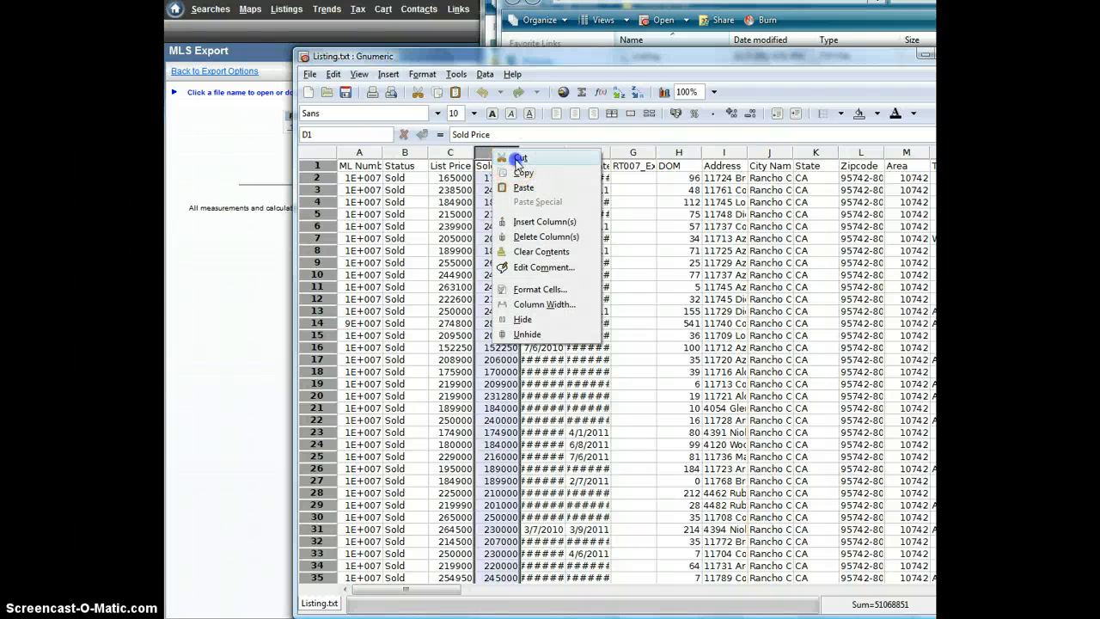
pyautogui.click(633, 153)
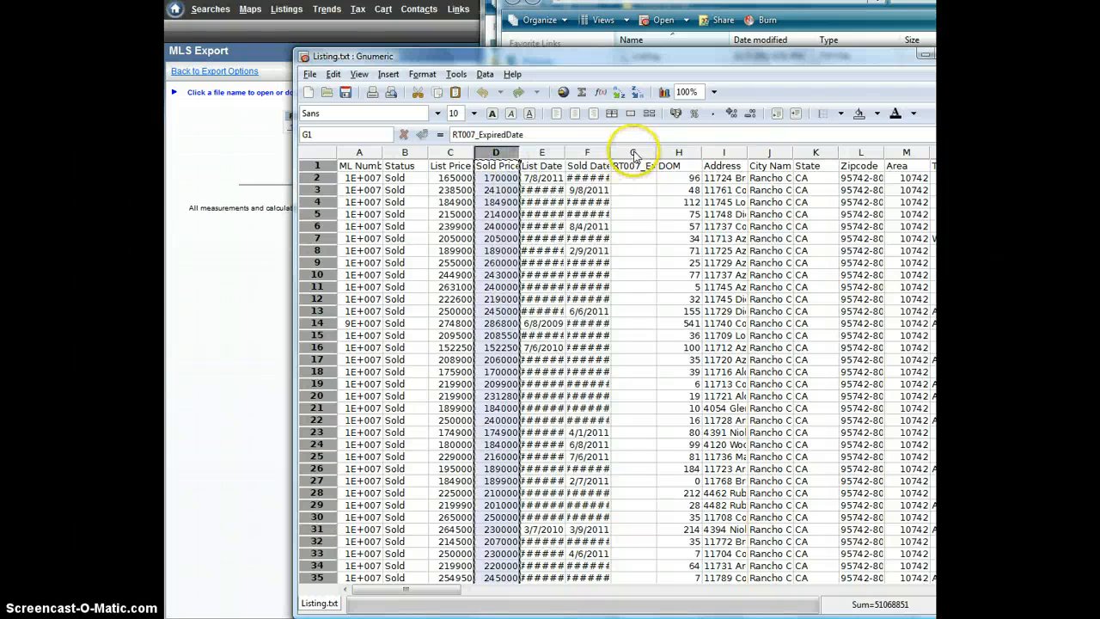
pyautogui.rightClick(633, 153)
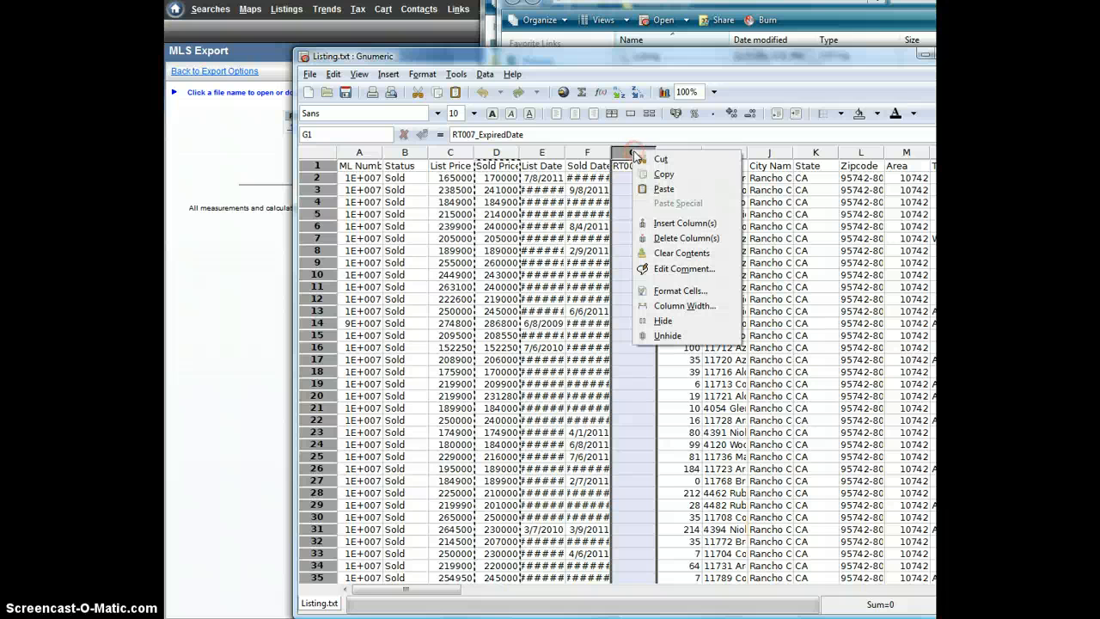
pyautogui.click(664, 189)
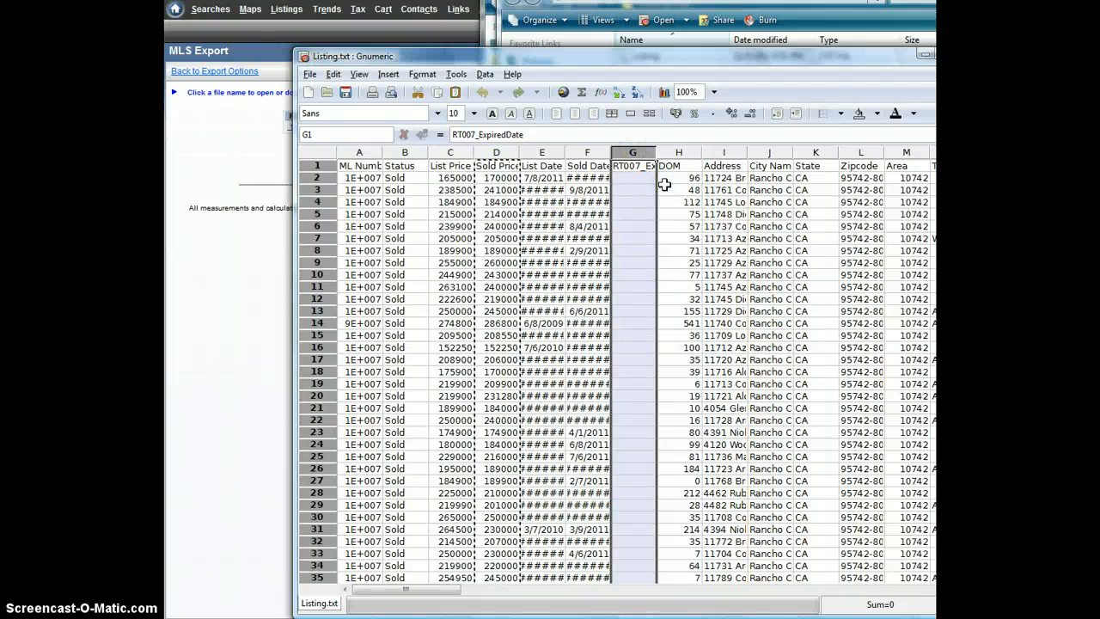
# - Clear the contents of columns A through E and H through N, keeping the Sold Date and Sold Price columns
pyautogui.click(531, 153)
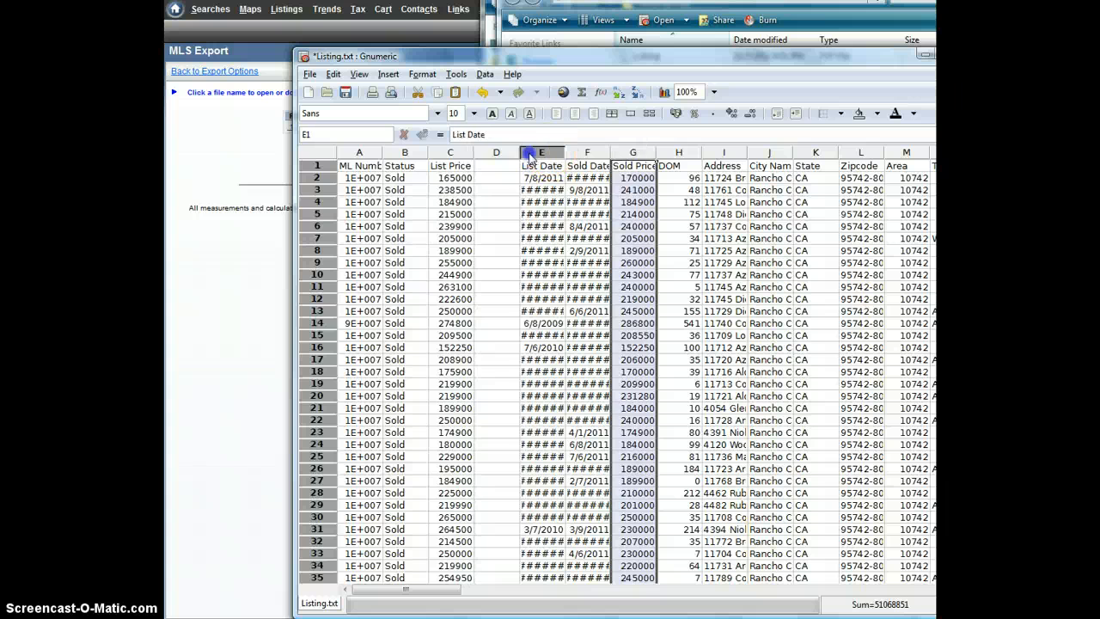
pyautogui.moveTo(530, 153); pyautogui.dragTo(368, 153)
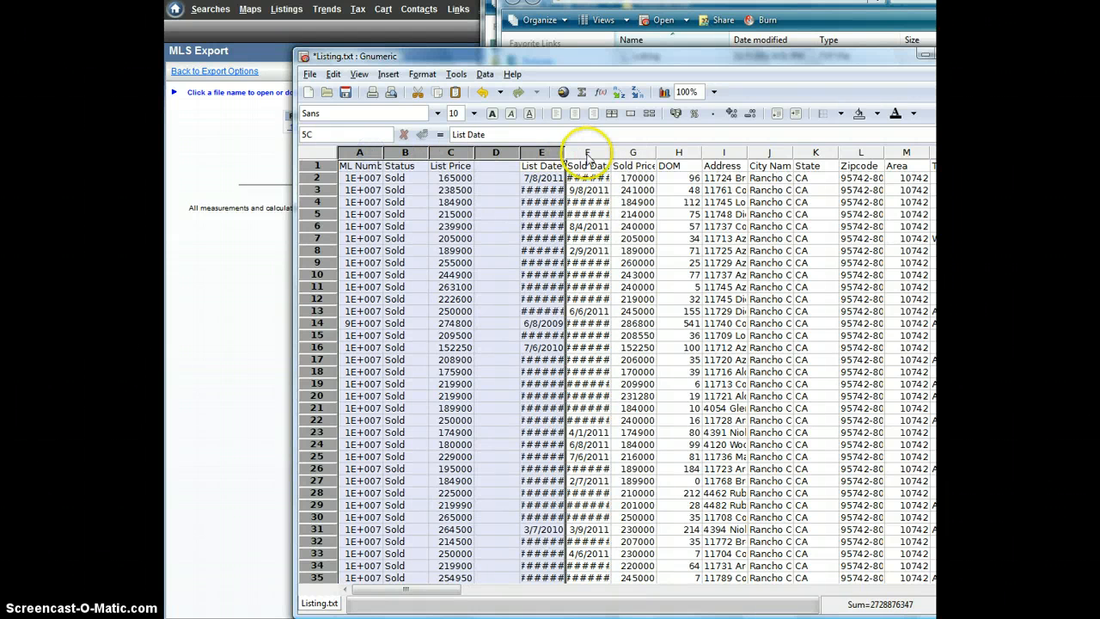
pyautogui.press('Delete')
pyautogui.click(687, 154)
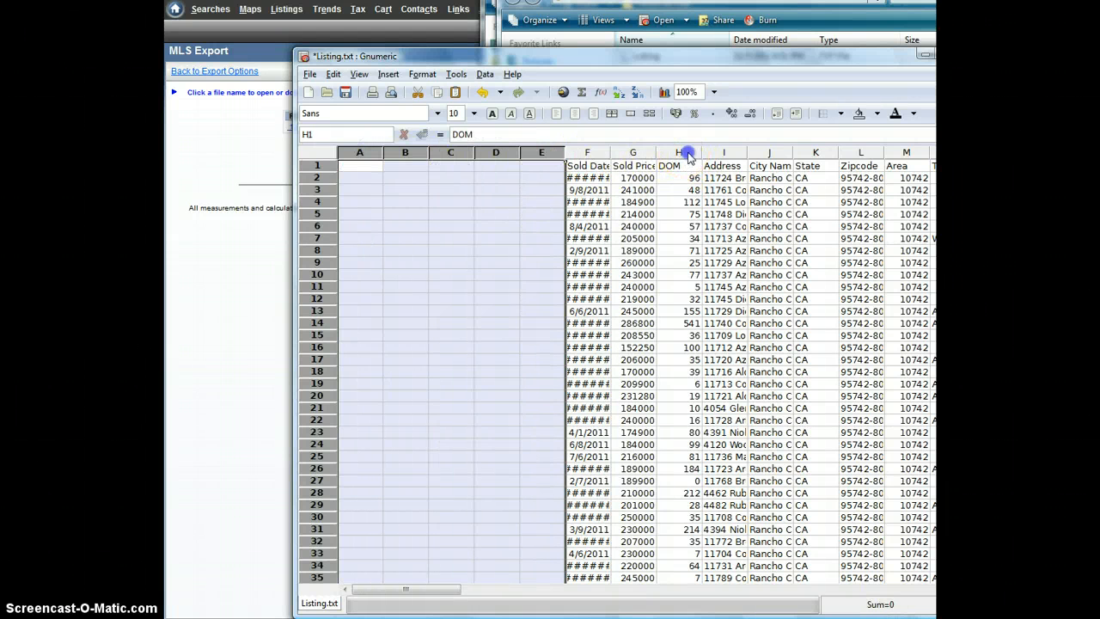
pyautogui.moveTo(688, 156); pyautogui.dragTo(933, 154)
pyautogui.press('Delete')
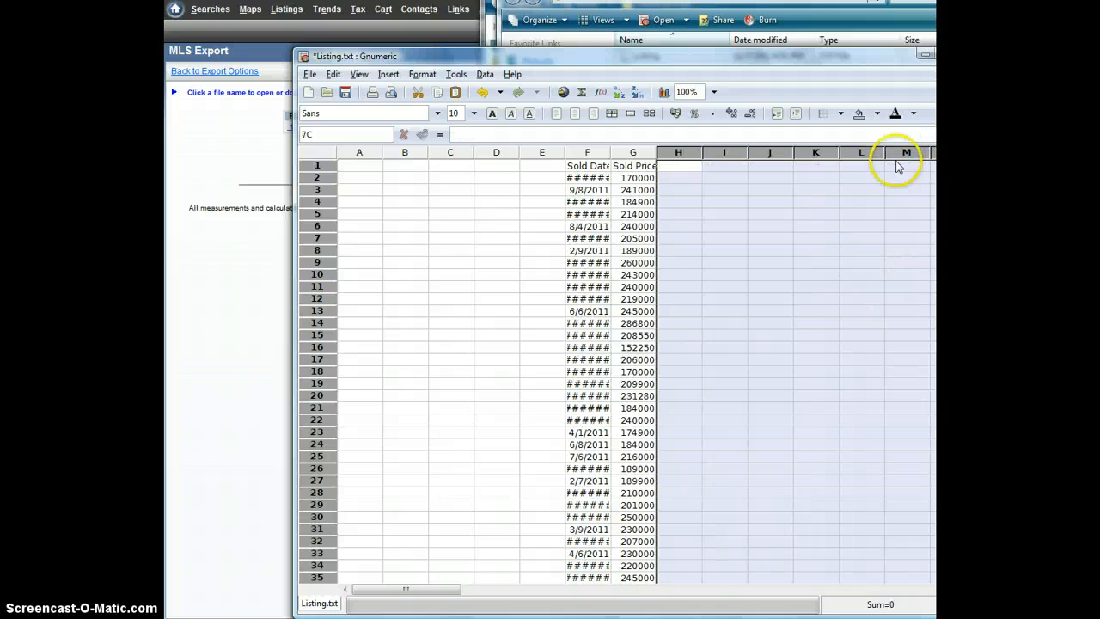
# - Preview an XY chart with markers for the Sold Date and Sold Price columns, without inserting it
pyautogui.click(542, 165)
pyautogui.moveTo(588, 155); pyautogui.dragTo(617, 153)
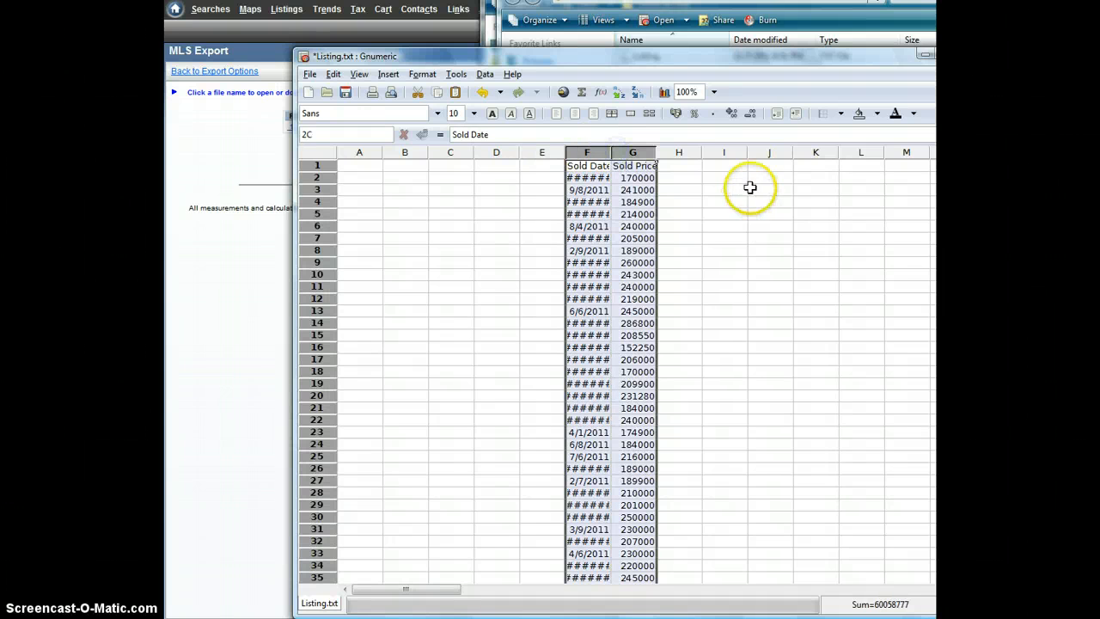
pyautogui.click(664, 93)
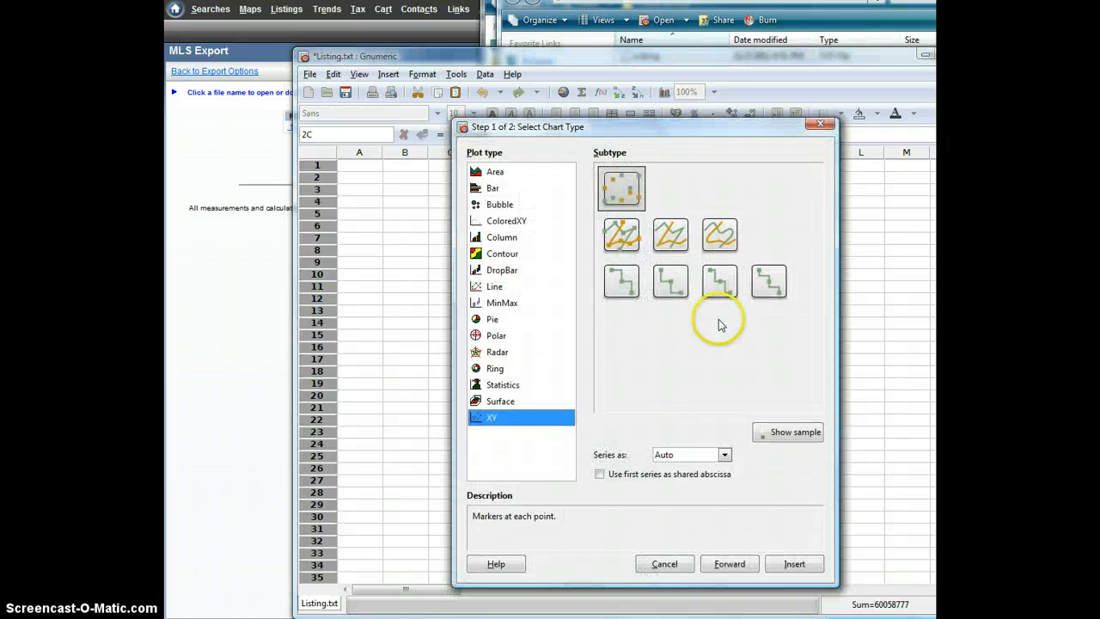
pyautogui.click(791, 439)
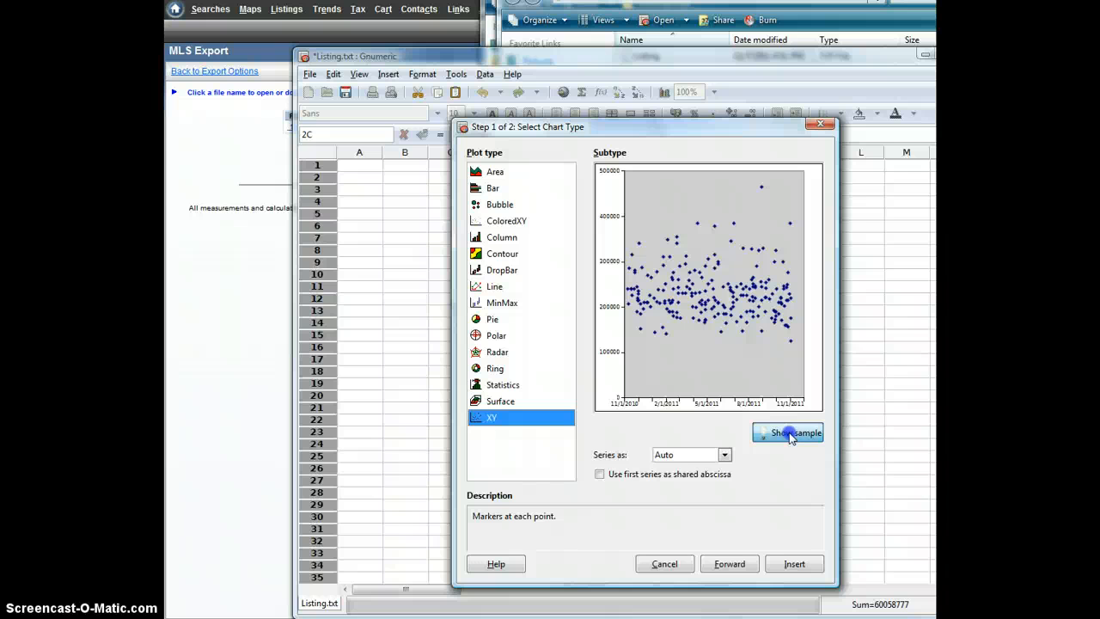
pyautogui.click(679, 565)
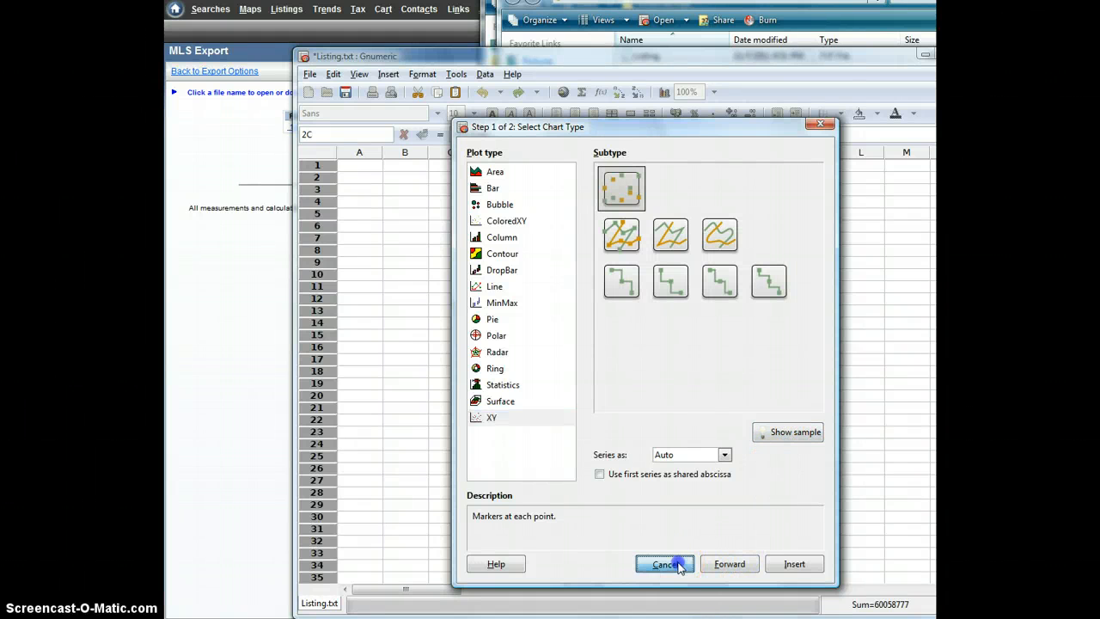
# - Switch from Gnumeric to the MLS site in the browser and return to the Anatolia saved search criteria
pyautogui.click(924, 56)
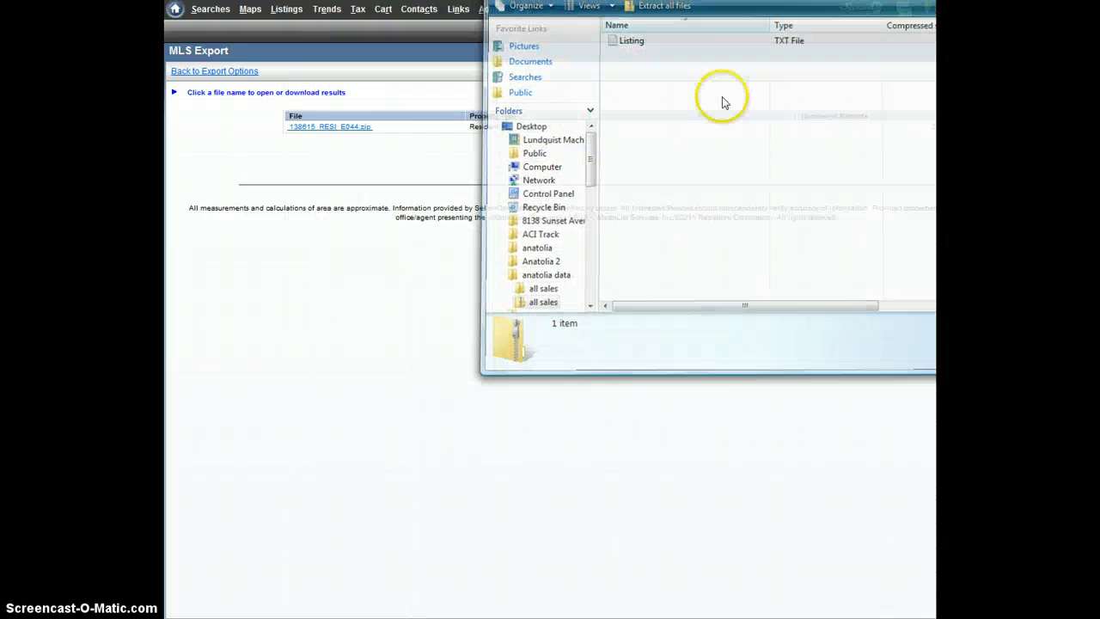
pyautogui.click(430, 103)
pyautogui.rightClick(427, 99)
pyautogui.click(479, 106)
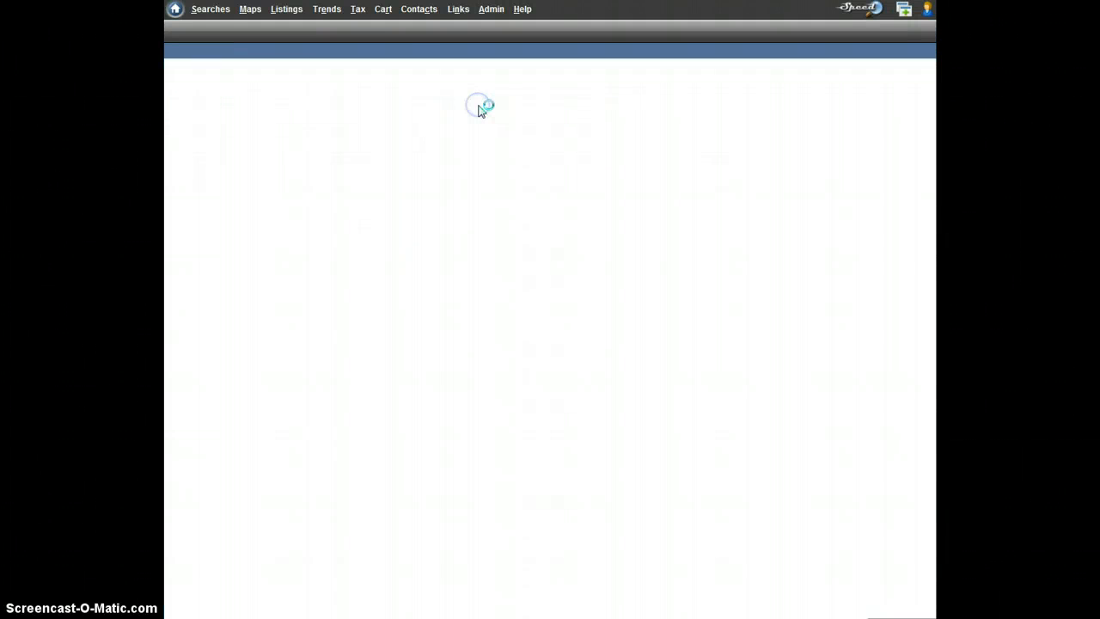
pyautogui.rightClick(497, 89)
pyautogui.click(525, 98)
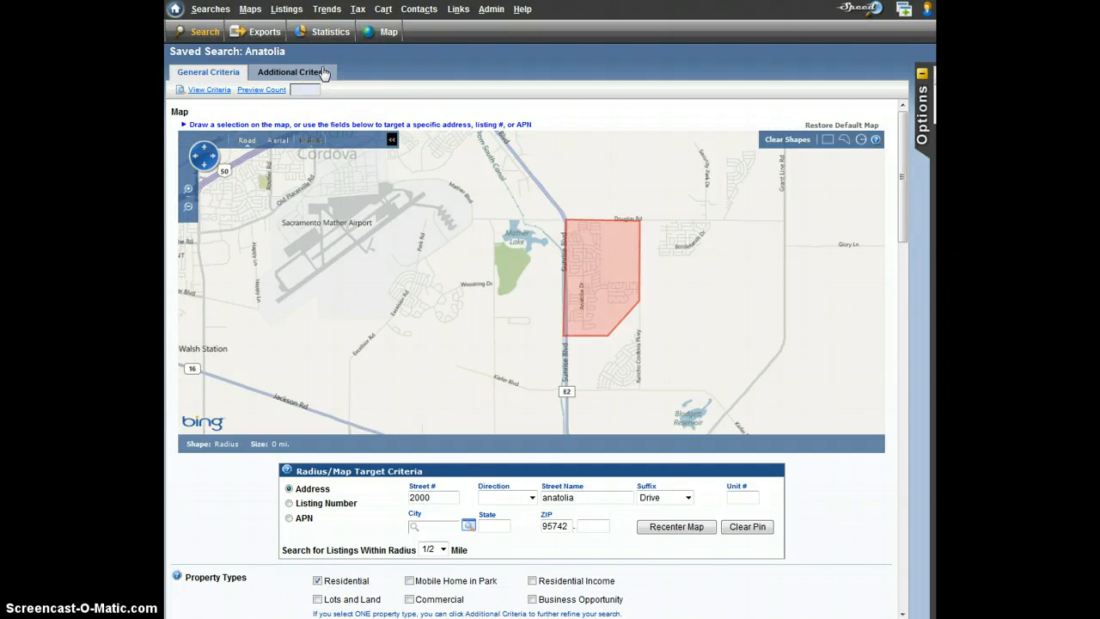
# - In the Anatolia search's additional criteria, set REO to include Yes and exclude No
pyautogui.click(323, 73)
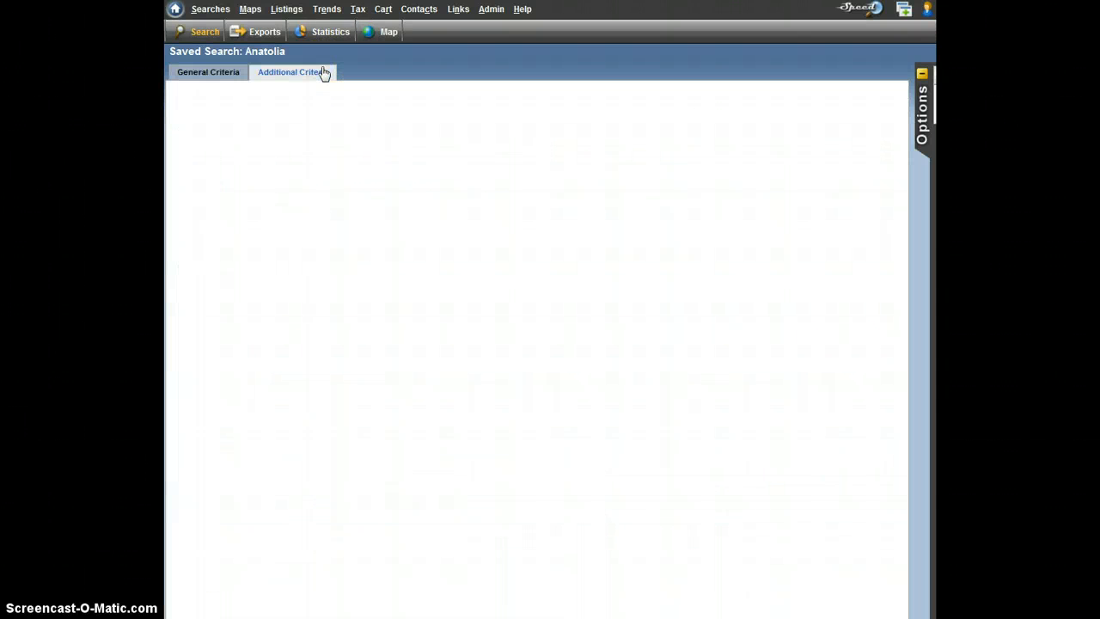
pyautogui.scroll(-5, 327, 245)
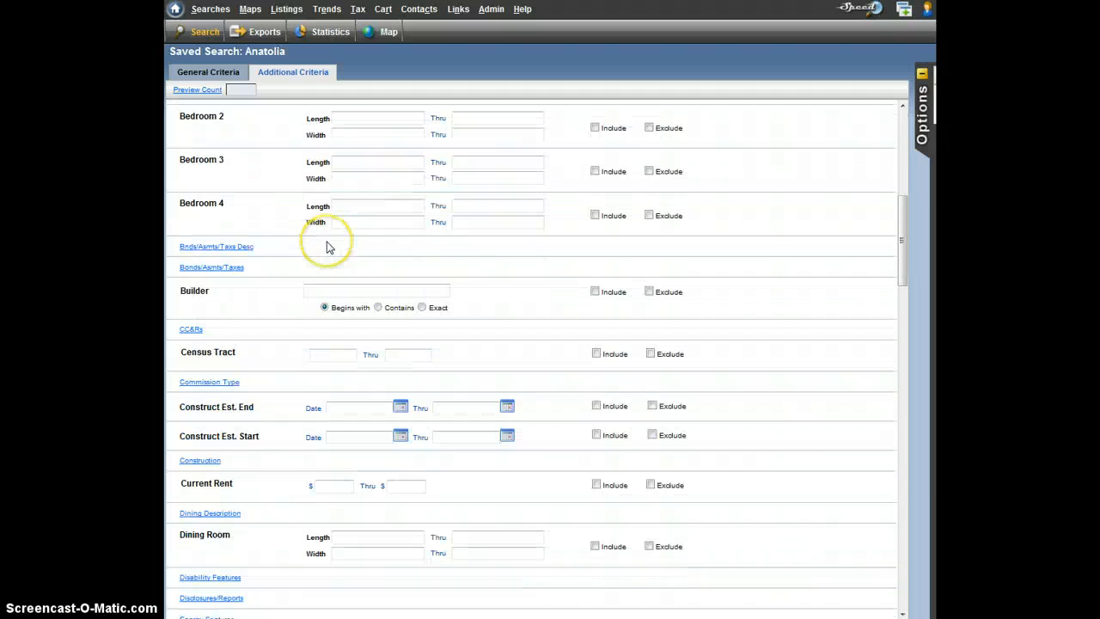
pyautogui.scroll(-10, 290, 302)
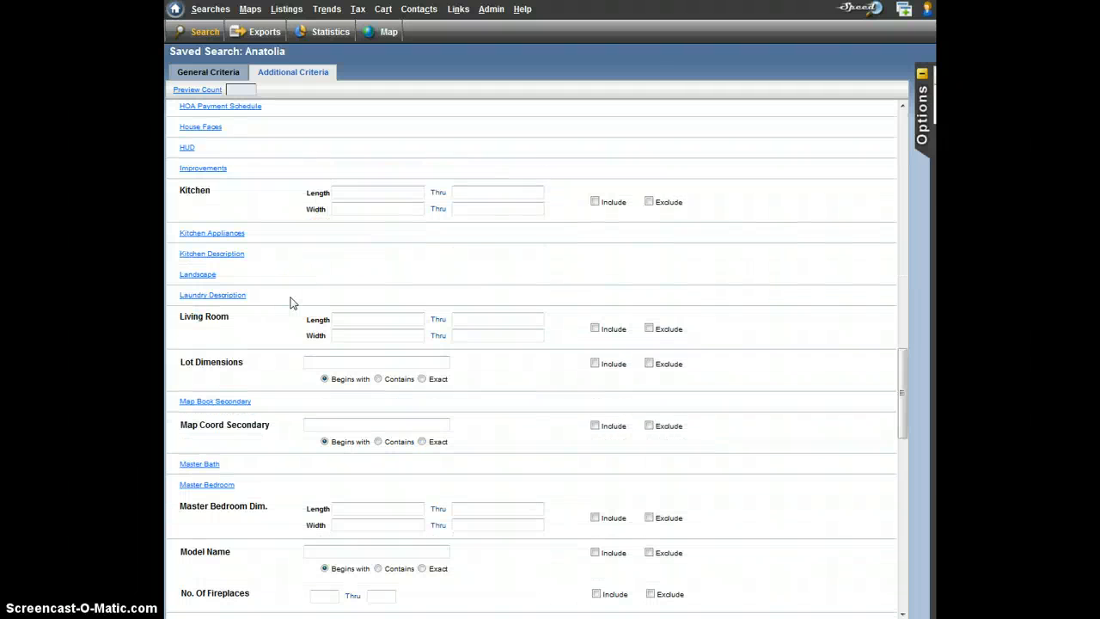
pyautogui.click(288, 277)
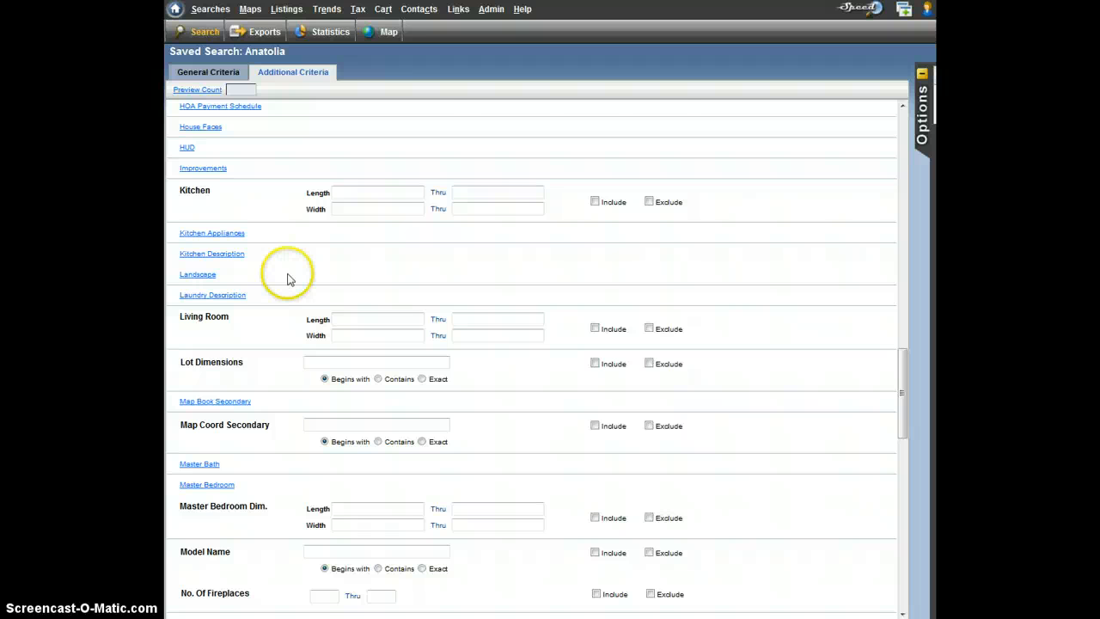
pyautogui.scroll(-10, 288, 276)
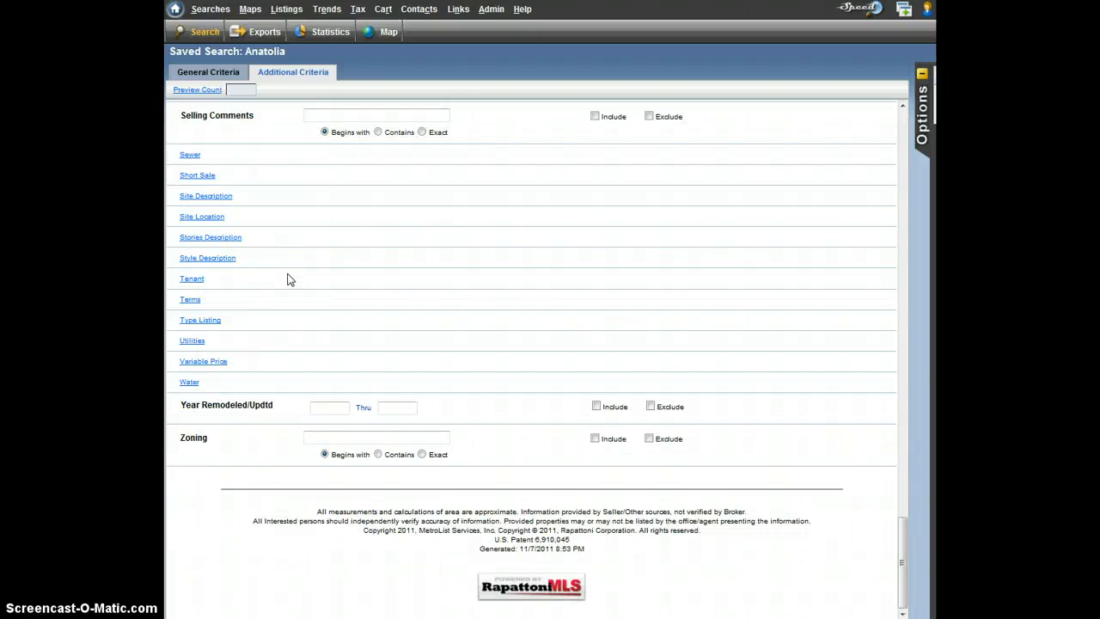
pyautogui.scroll(15, 288, 276)
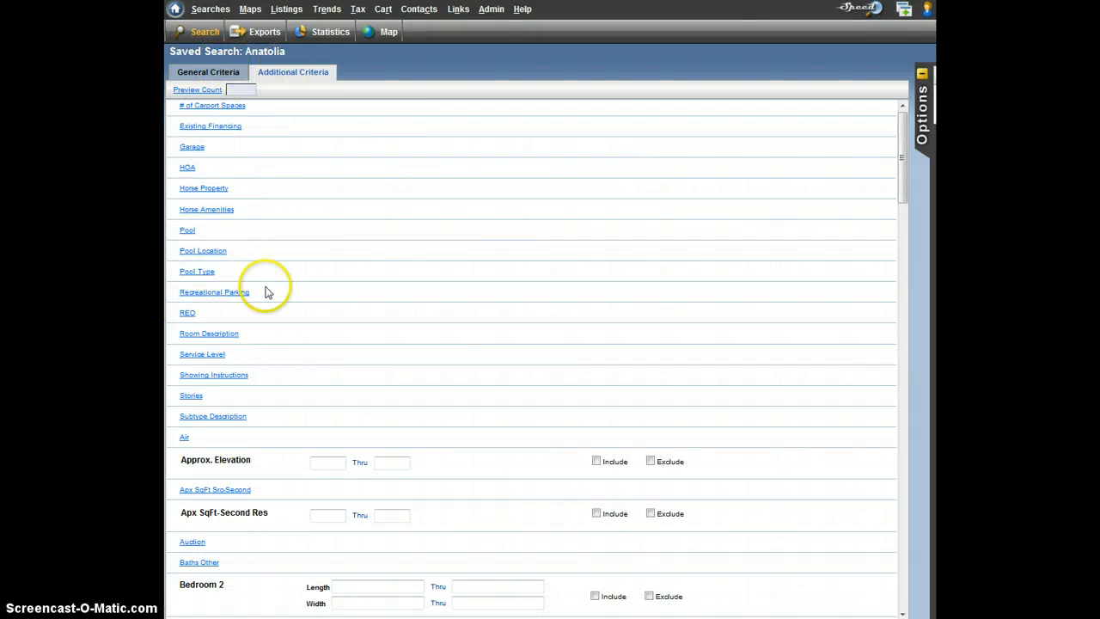
pyautogui.click(192, 313)
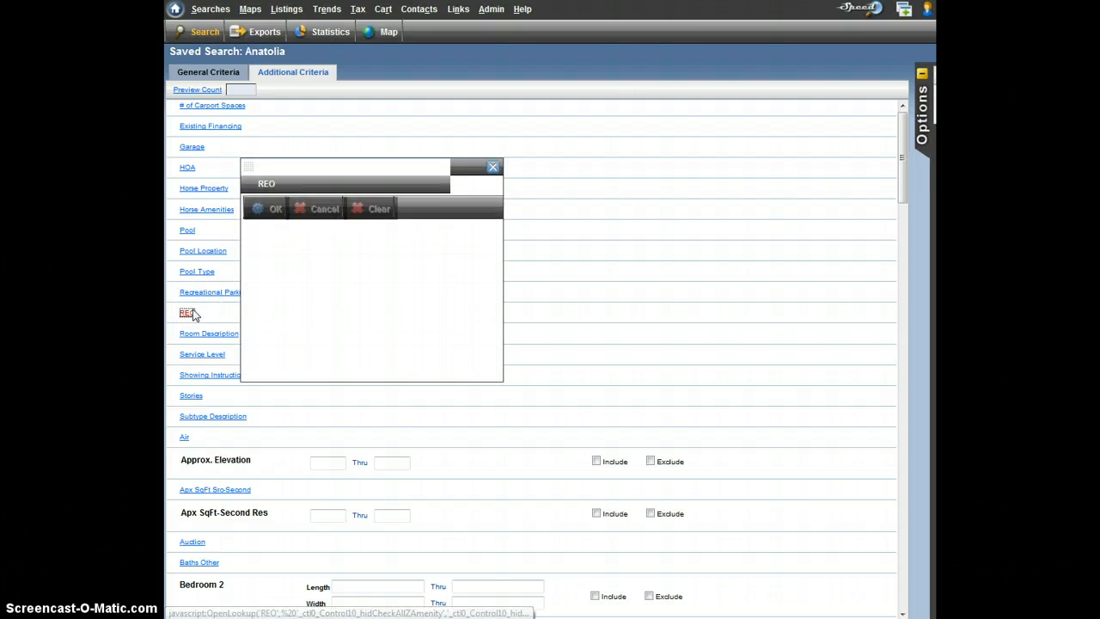
pyautogui.click(380, 251)
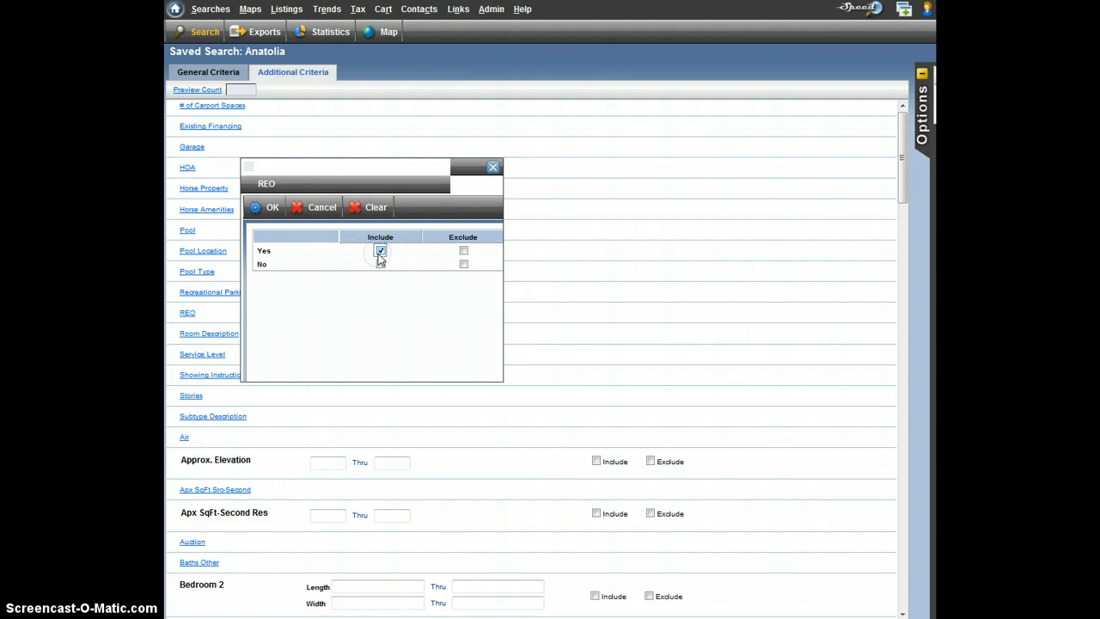
pyautogui.click(463, 265)
pyautogui.click(266, 207)
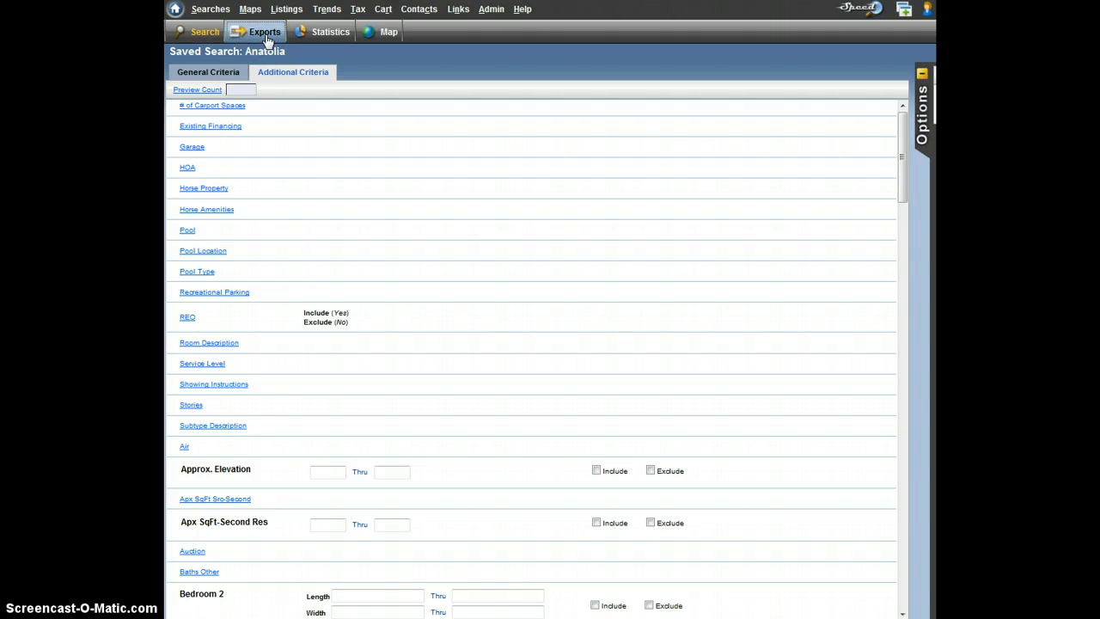
# - Export the REO-filtered Anatolia listings with the Realty Tools without photos option
pyautogui.click(363, 135)
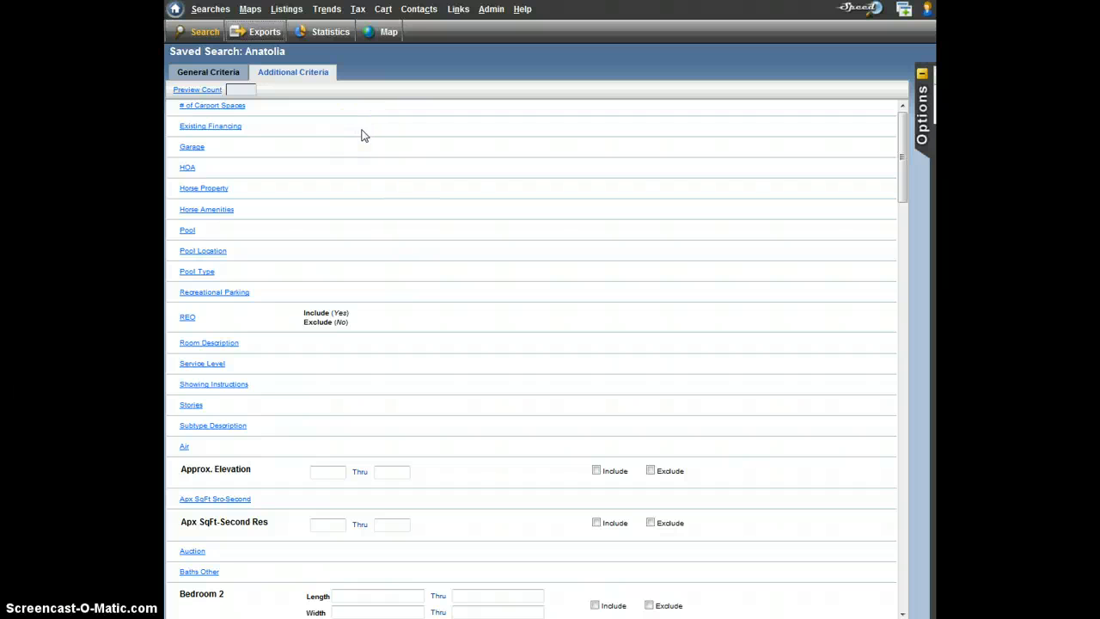
pyautogui.click(511, 110)
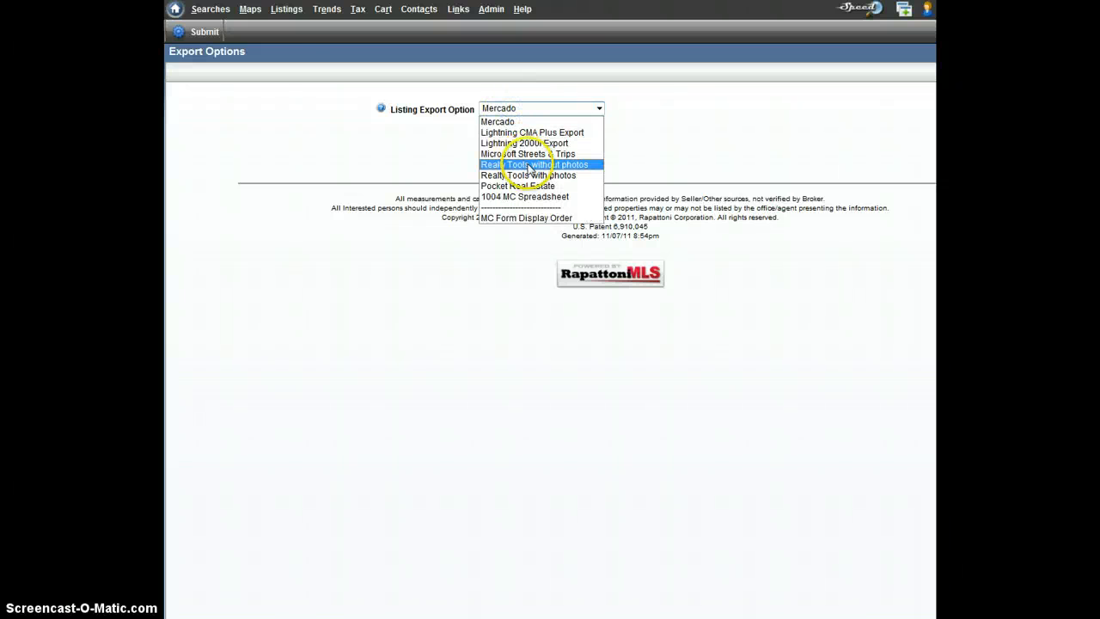
pyautogui.click(529, 167)
pyautogui.click(202, 33)
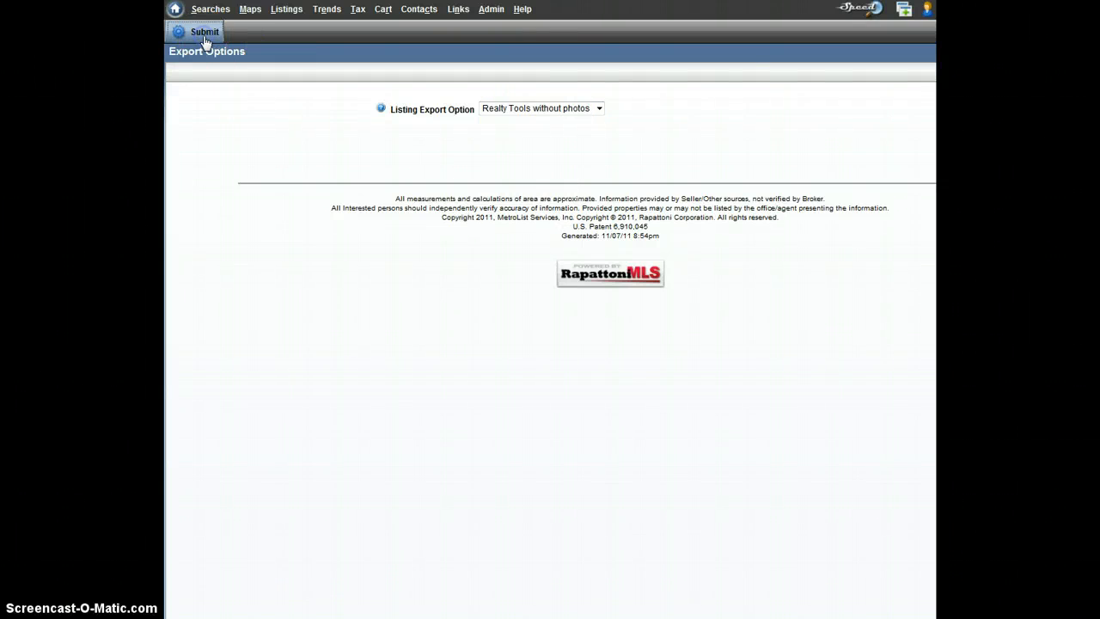
pyautogui.click(439, 142)
# - Download the exported zip file and save it as all reo in the anatolia data folder
pyautogui.click(341, 126)
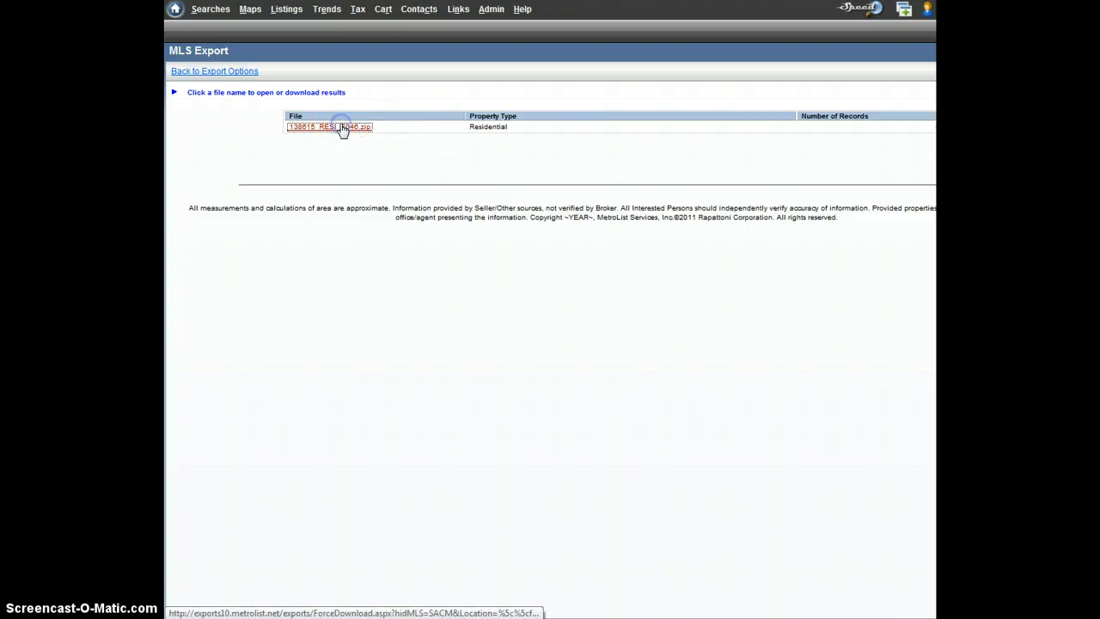
pyautogui.click(871, 608)
pyautogui.click(912, 592)
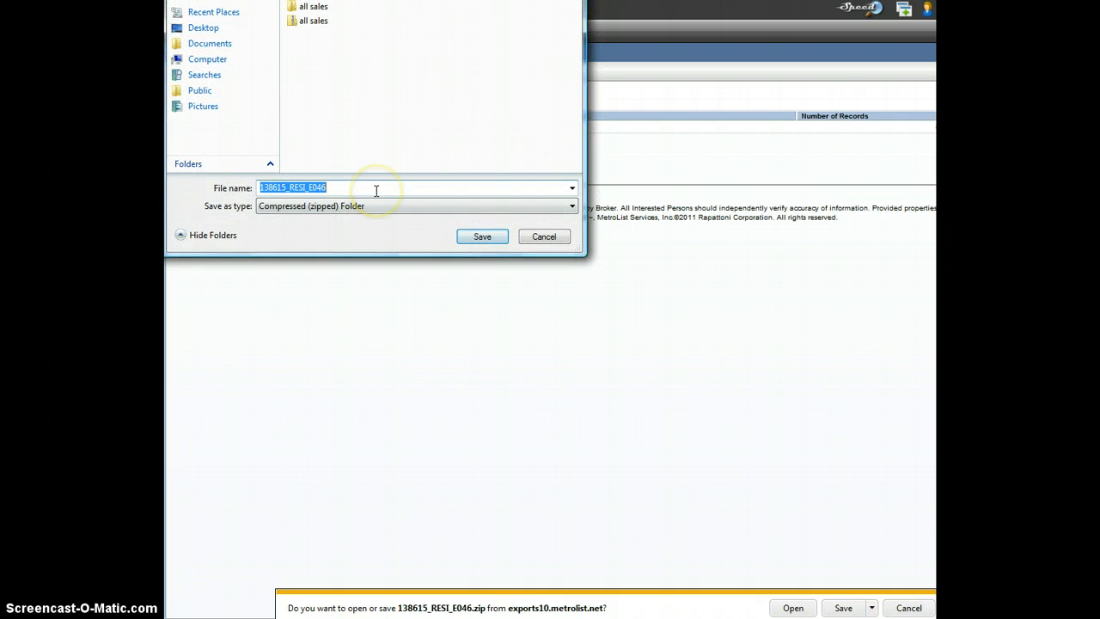
pyautogui.write('all reo')
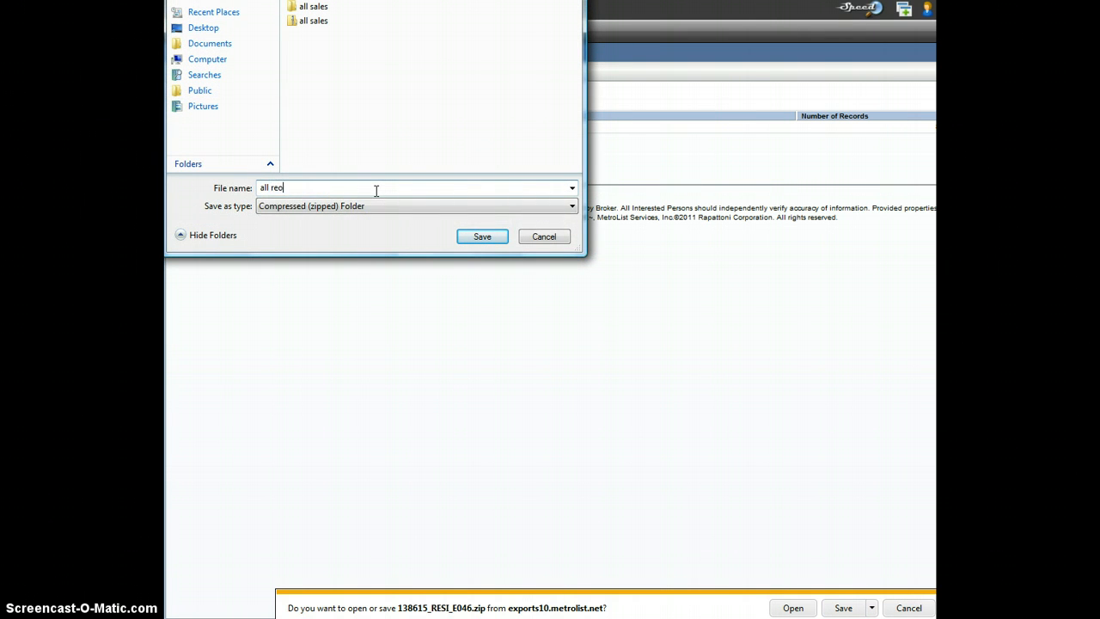
pyautogui.press('Return')
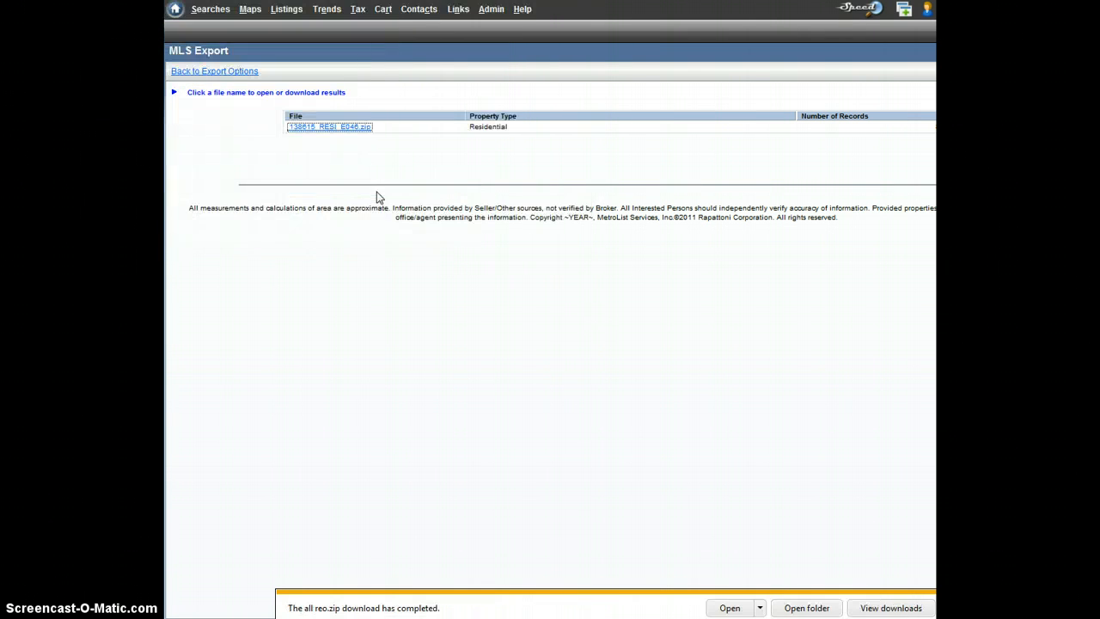
# - Open the downloaded all reo archive and extract its files to the all reo folder inside anatolia data
pyautogui.click(730, 608)
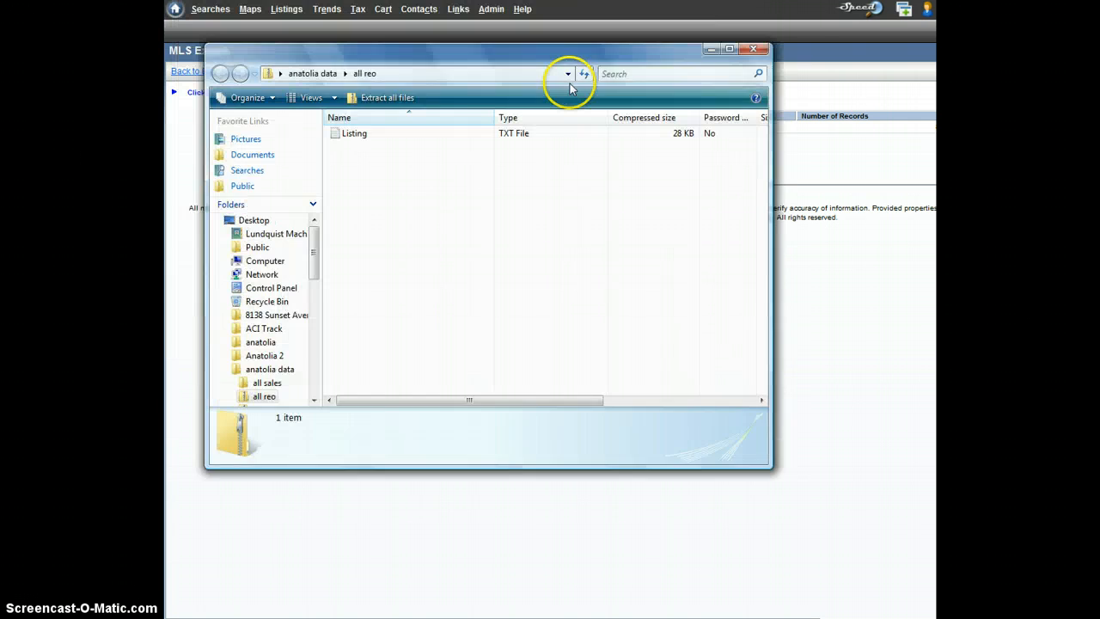
pyautogui.click(420, 141)
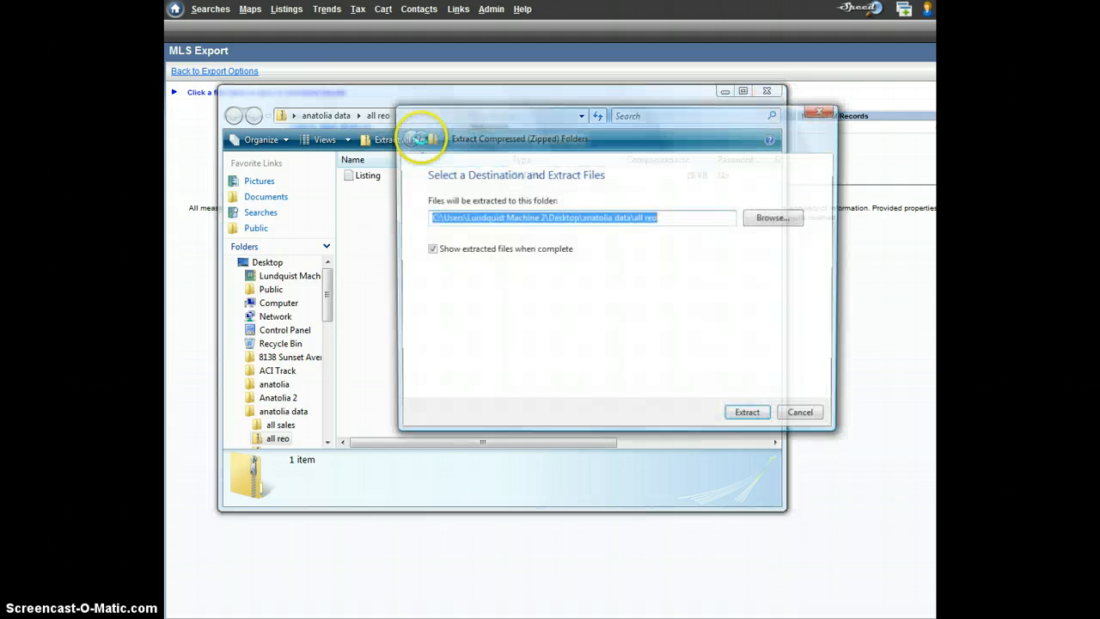
pyautogui.click(751, 417)
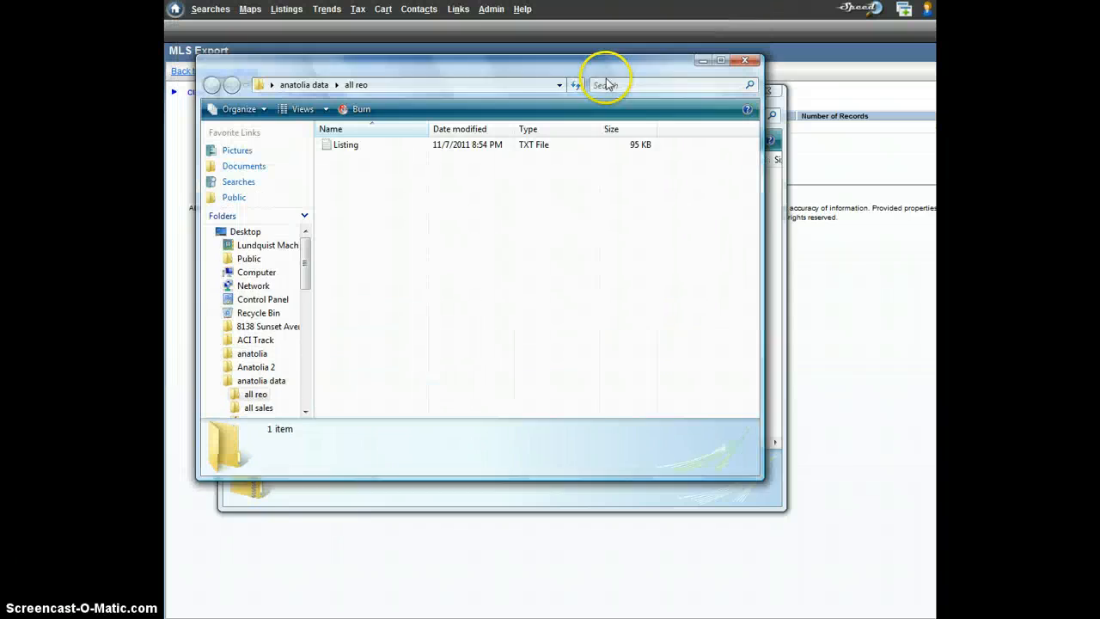
# - Open the Listing text file from the extracted all reo folder in Gnumeric
pyautogui.rightClick(396, 202)
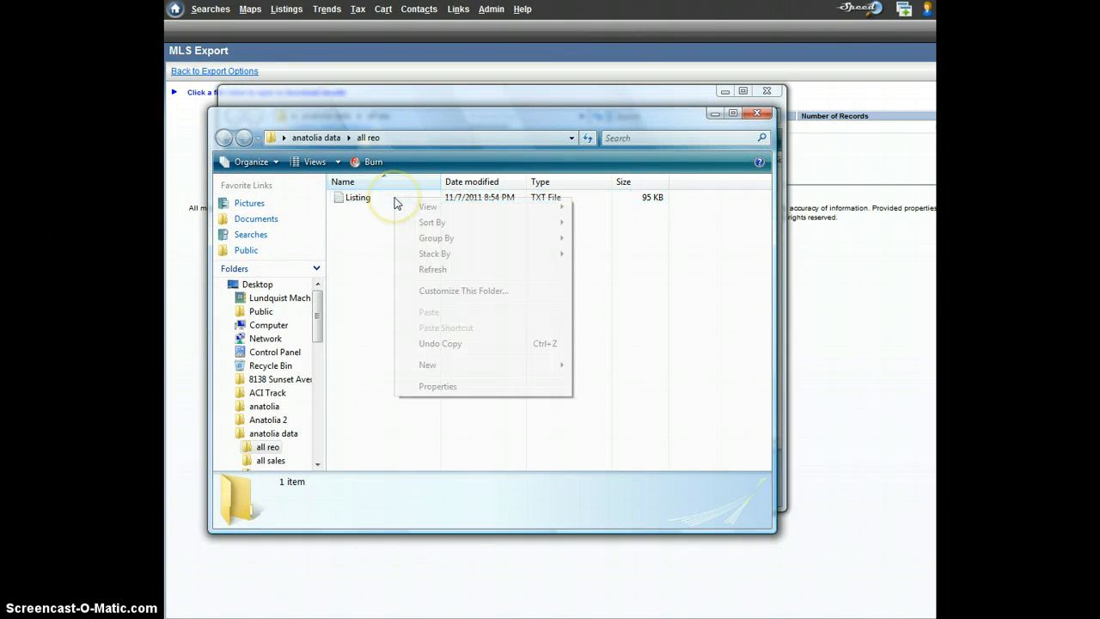
pyautogui.click(363, 229)
pyautogui.click(357, 205)
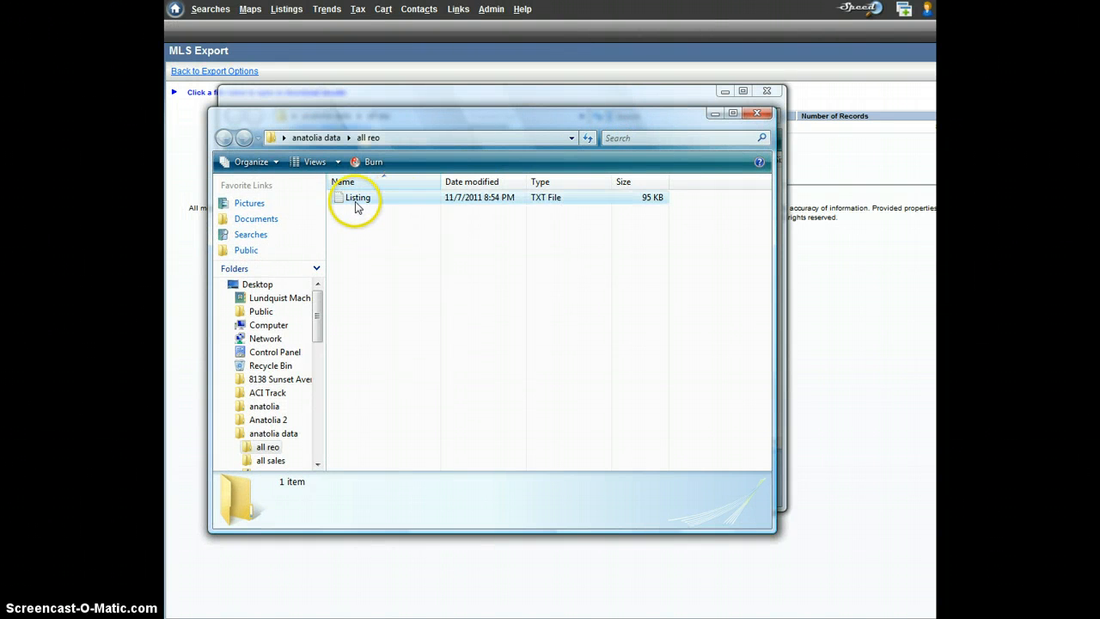
pyautogui.rightClick(357, 206)
pyautogui.moveTo(413, 242)
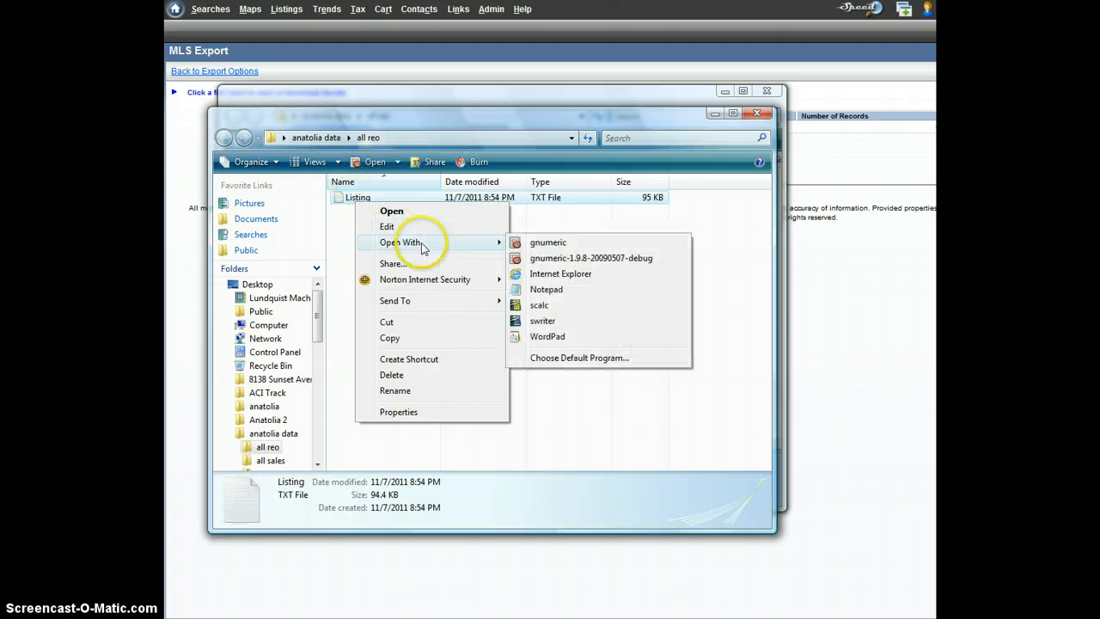
pyautogui.click(527, 247)
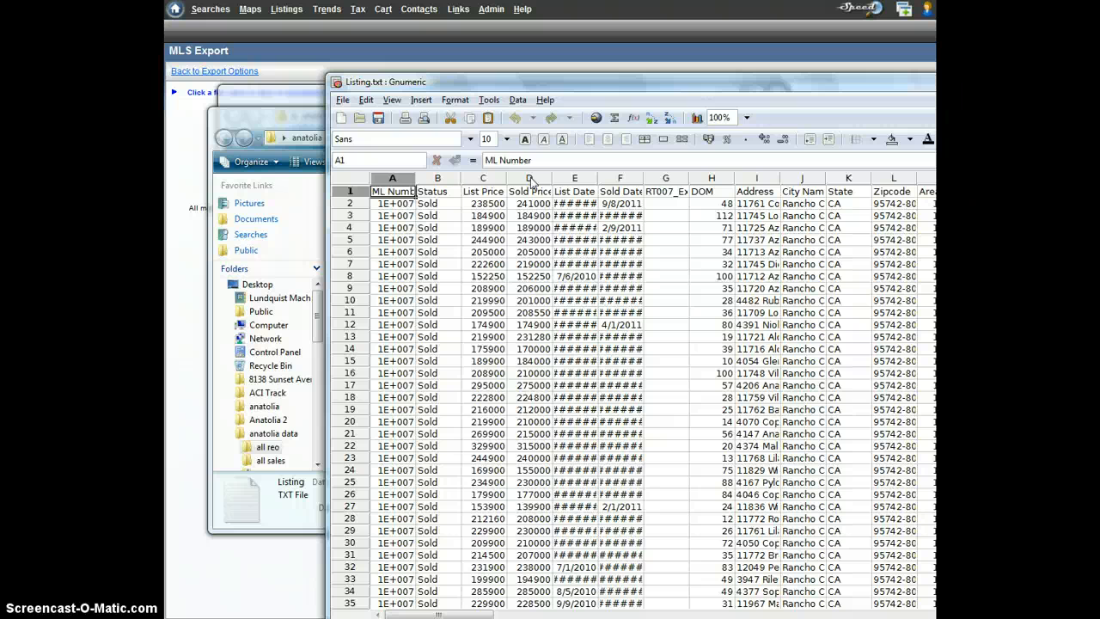
# - Move the REO listing's Sold Price column from column D to column G, replacing the RT007_ExpiredDate column
pyautogui.click(531, 177)
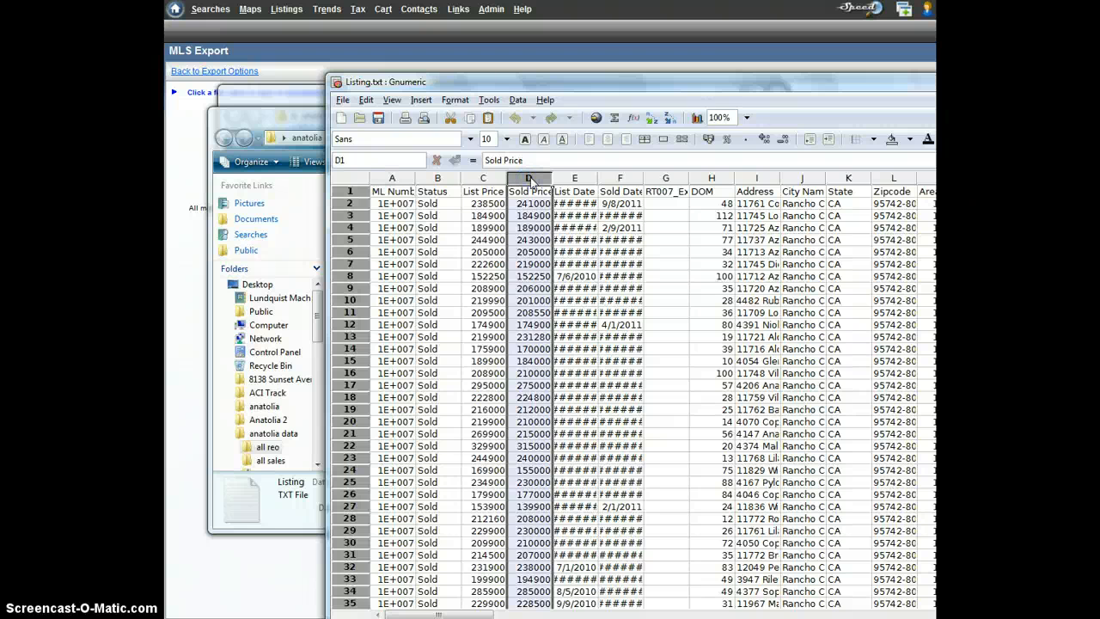
pyautogui.rightClick(530, 180)
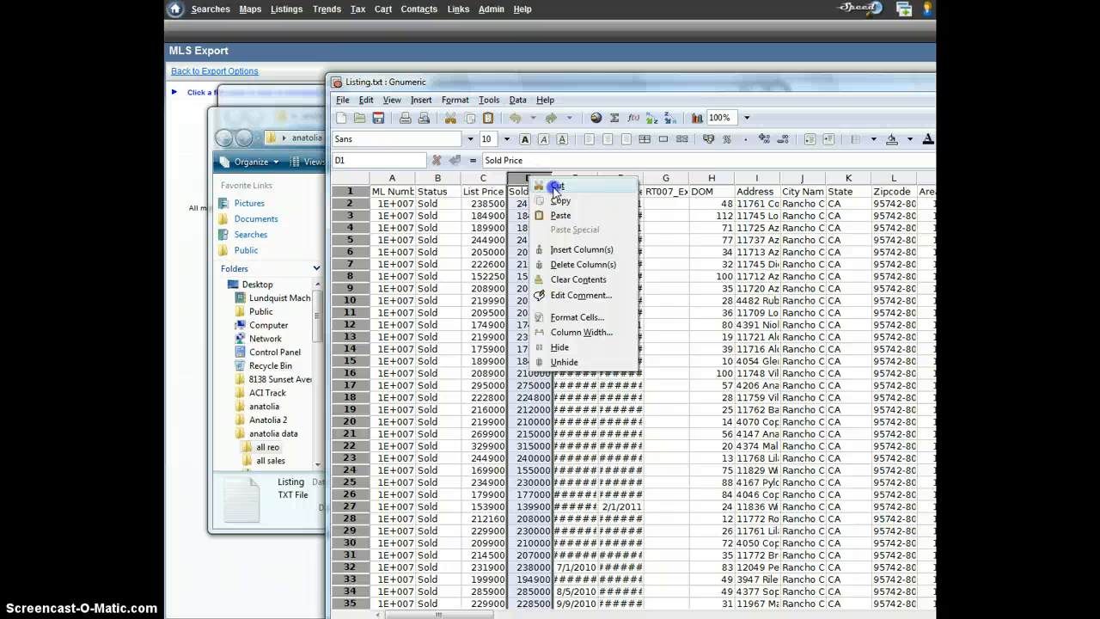
pyautogui.click(558, 186)
pyautogui.click(667, 179)
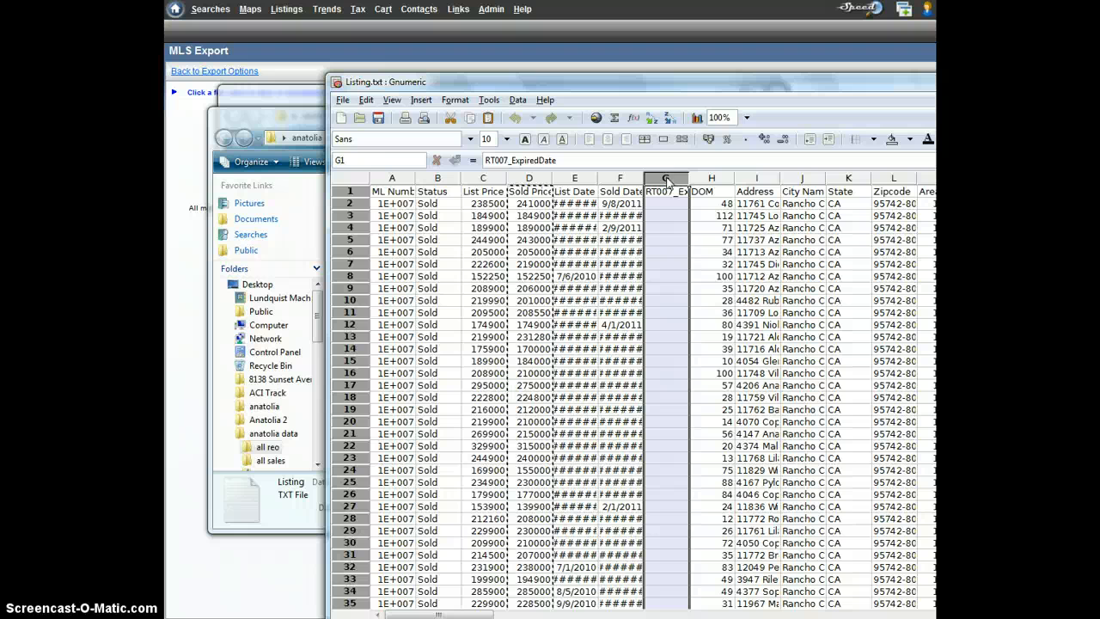
pyautogui.rightClick(667, 179)
pyautogui.click(675, 216)
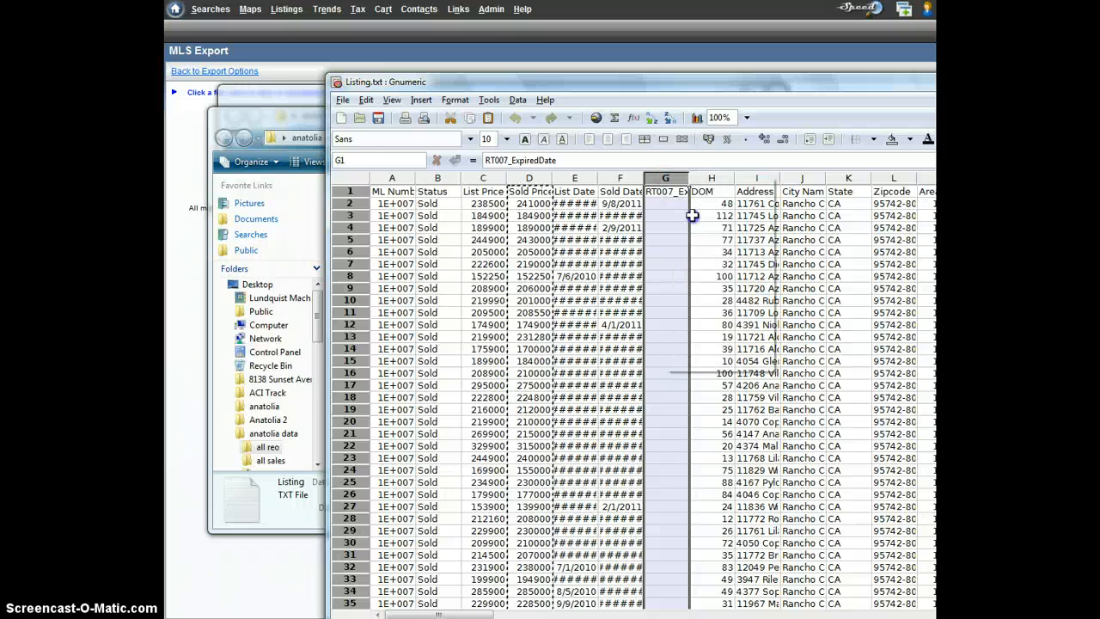
# - Copy the REO listing's Sold Date and Sold Price columns, F and G, and put away its spreadsheet and folder windows
pyautogui.moveTo(615, 178); pyautogui.dragTo(670, 179)
pyautogui.click(619, 178)
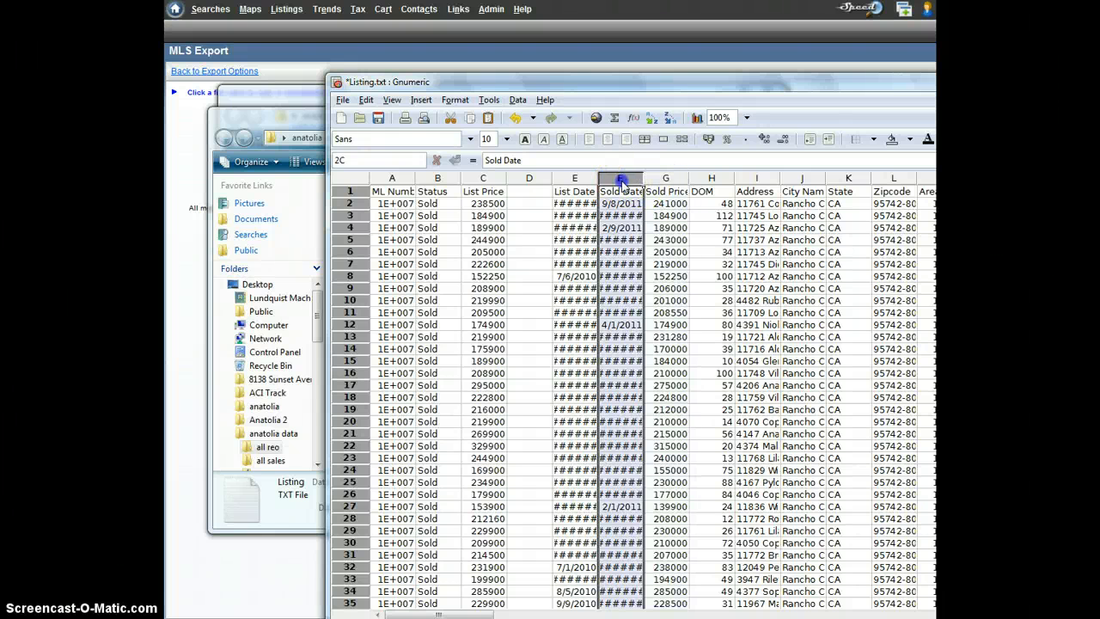
pyautogui.moveTo(617, 179); pyautogui.dragTo(660, 179)
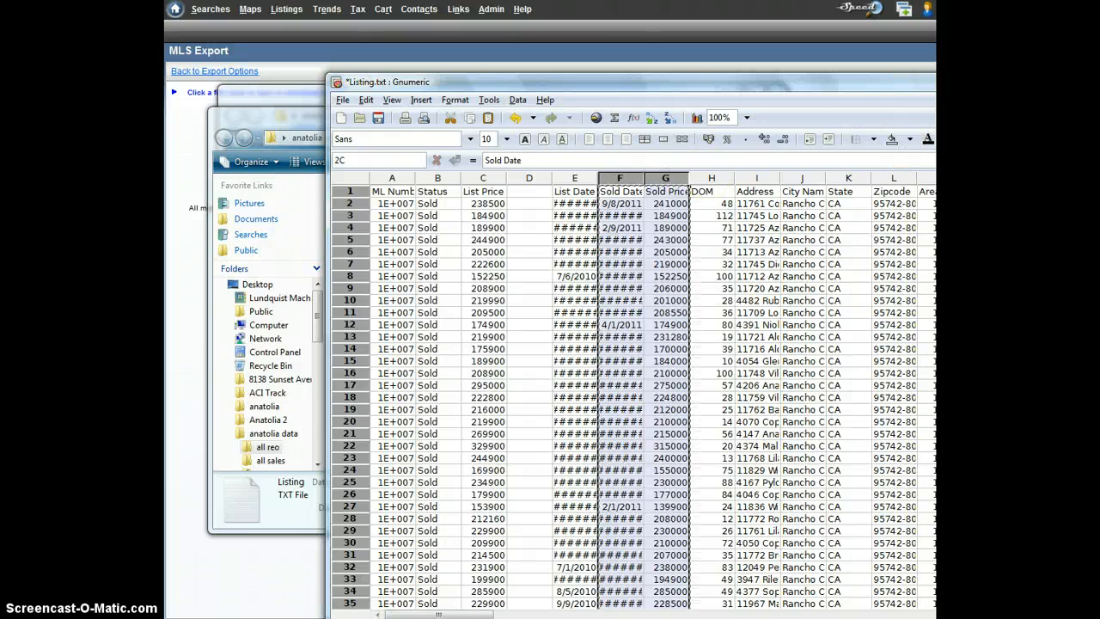
pyautogui.click(934, 81)
pyautogui.click(758, 114)
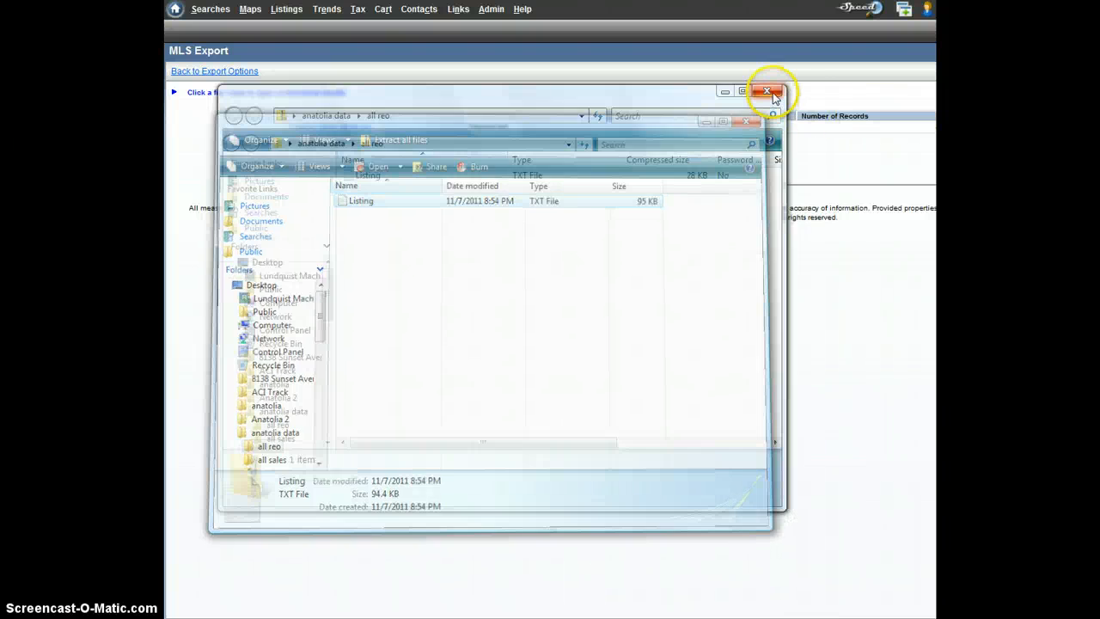
pyautogui.click(768, 91)
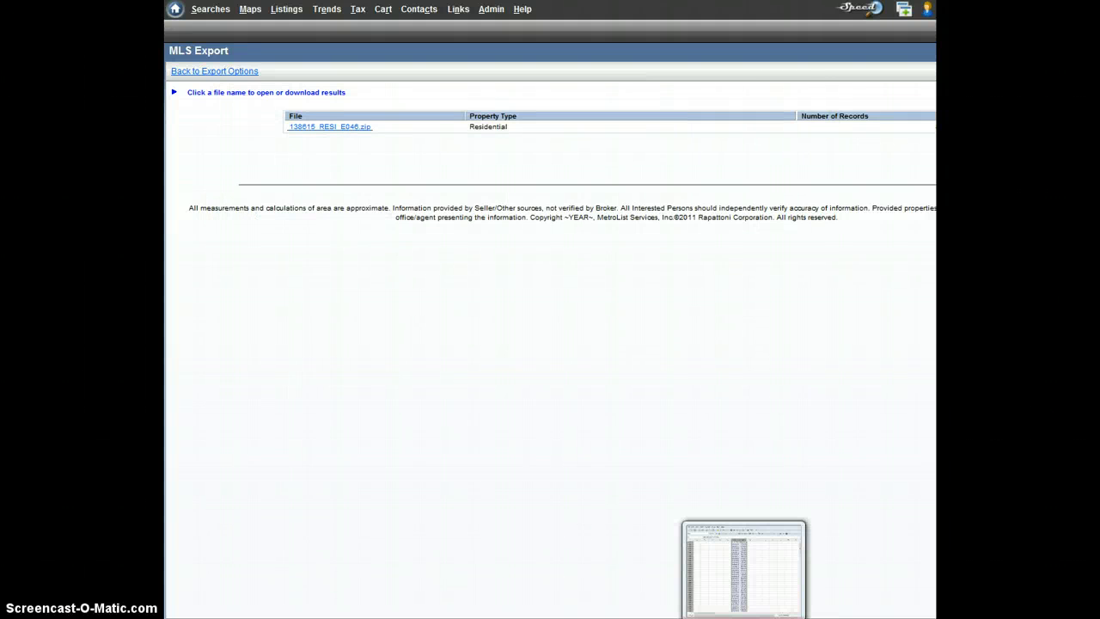
# - Paste the copied REO Sold Date and Sold Price data into columns I and J of the all sales spreadsheet
pyautogui.click(745, 615)
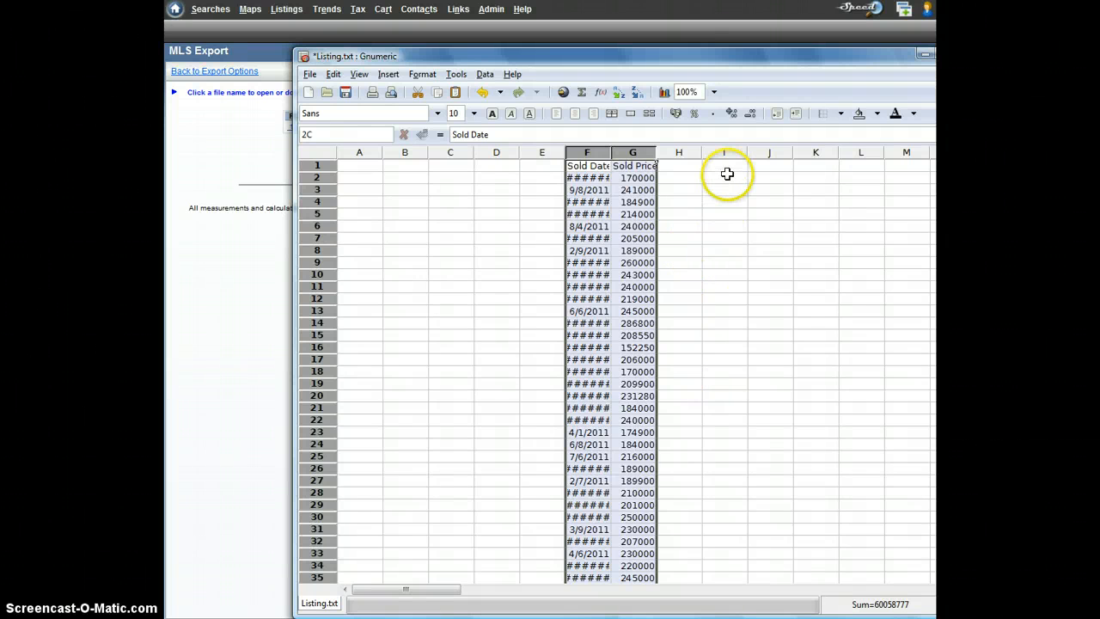
pyautogui.moveTo(456, 590); pyautogui.dragTo(471, 589)
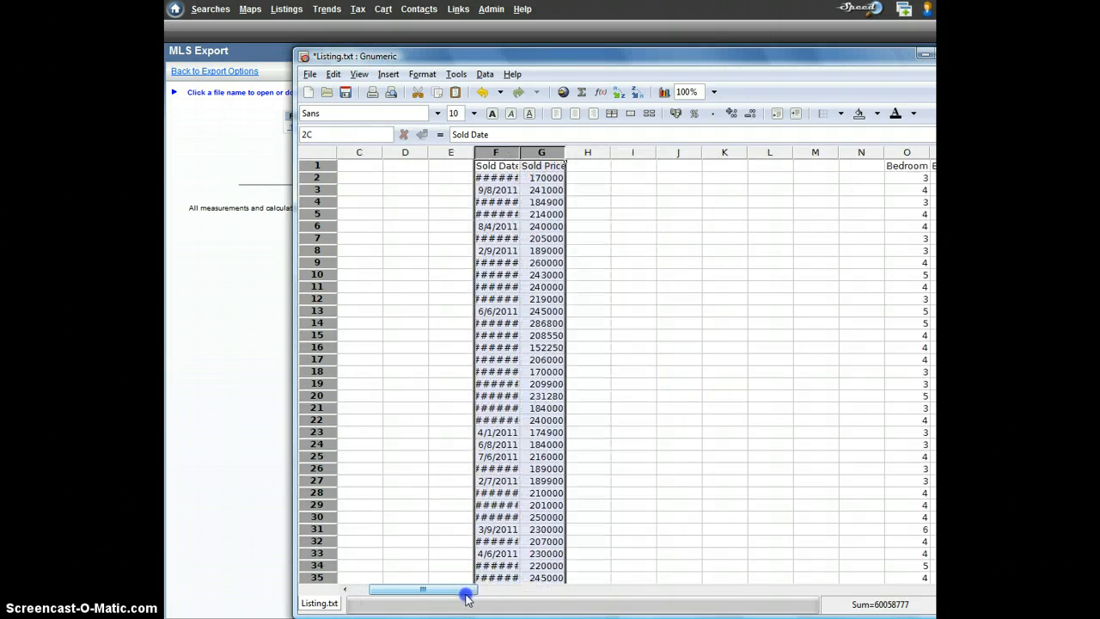
pyautogui.click(635, 201)
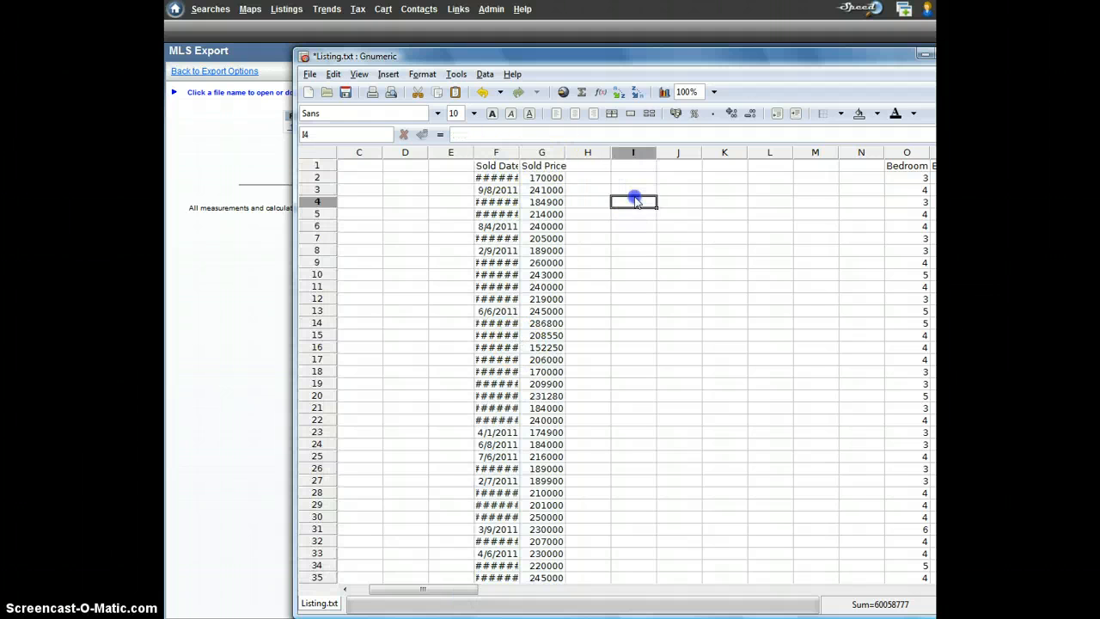
pyautogui.moveTo(637, 157); pyautogui.dragTo(675, 153)
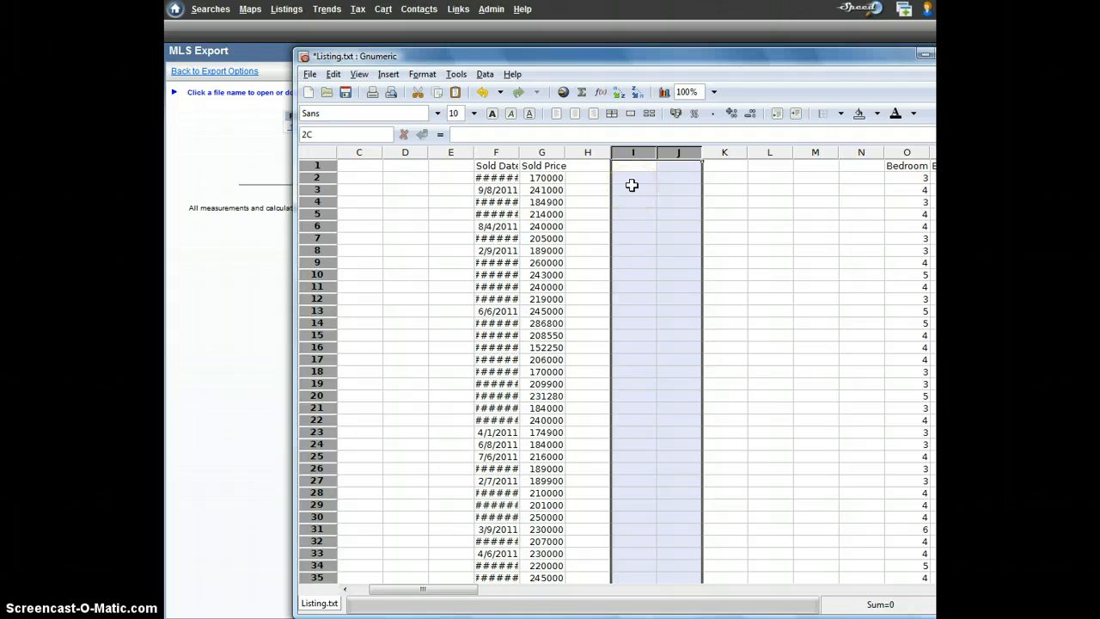
pyautogui.hotkey('ctrl', 'v')
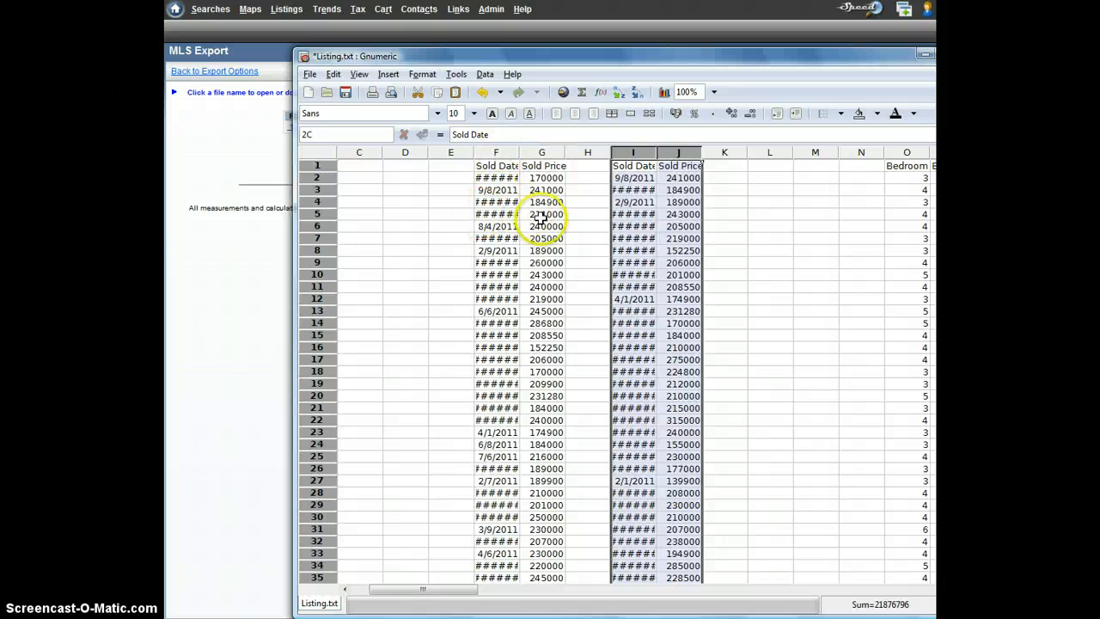
# - Preview an XY scatter chart of the all sales dates and prices in columns F and G without inserting it
pyautogui.moveTo(497, 153); pyautogui.dragTo(524, 155)
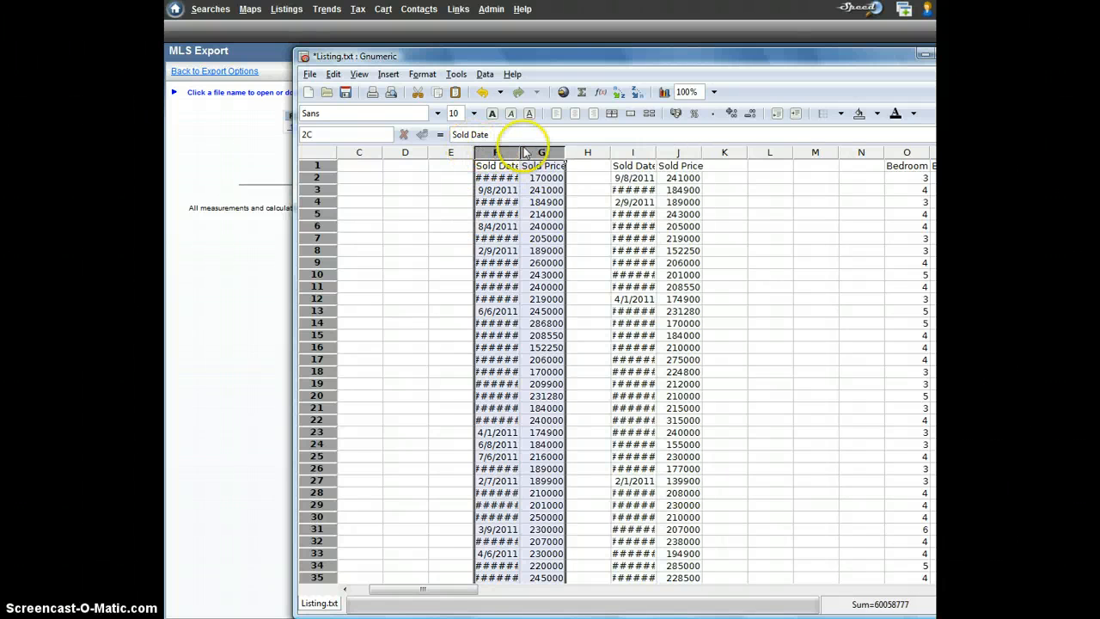
pyautogui.click(664, 93)
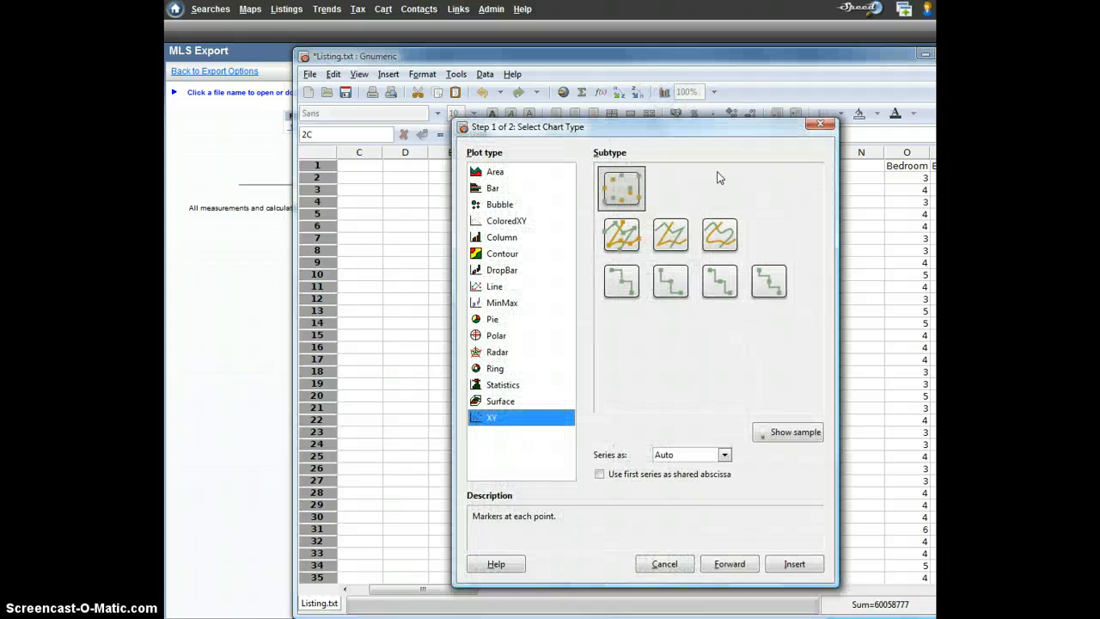
pyautogui.click(787, 434)
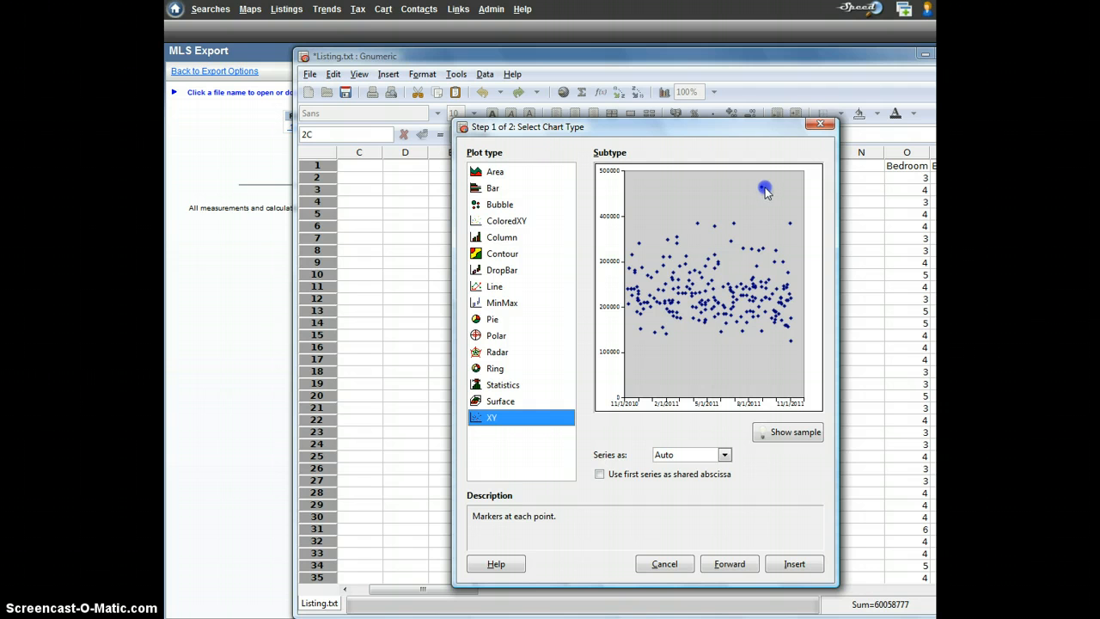
pyautogui.click(671, 563)
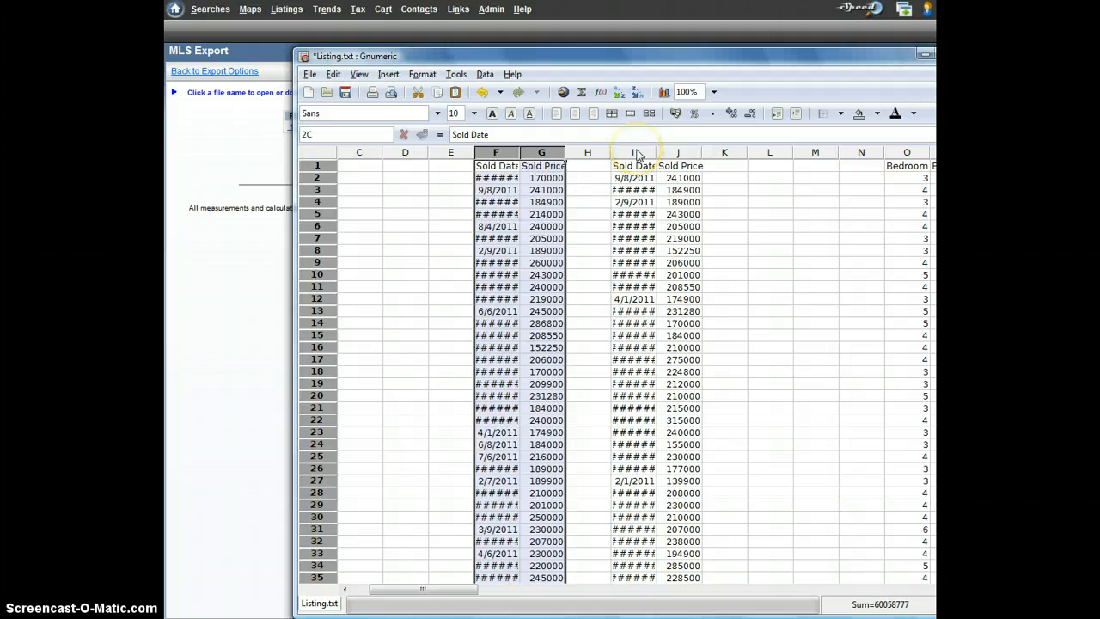
# - Preview an XY scatter chart of the REO sold dates and prices in columns I and J without inserting it
pyautogui.moveTo(637, 154); pyautogui.dragTo(671, 152)
pyautogui.click(664, 92)
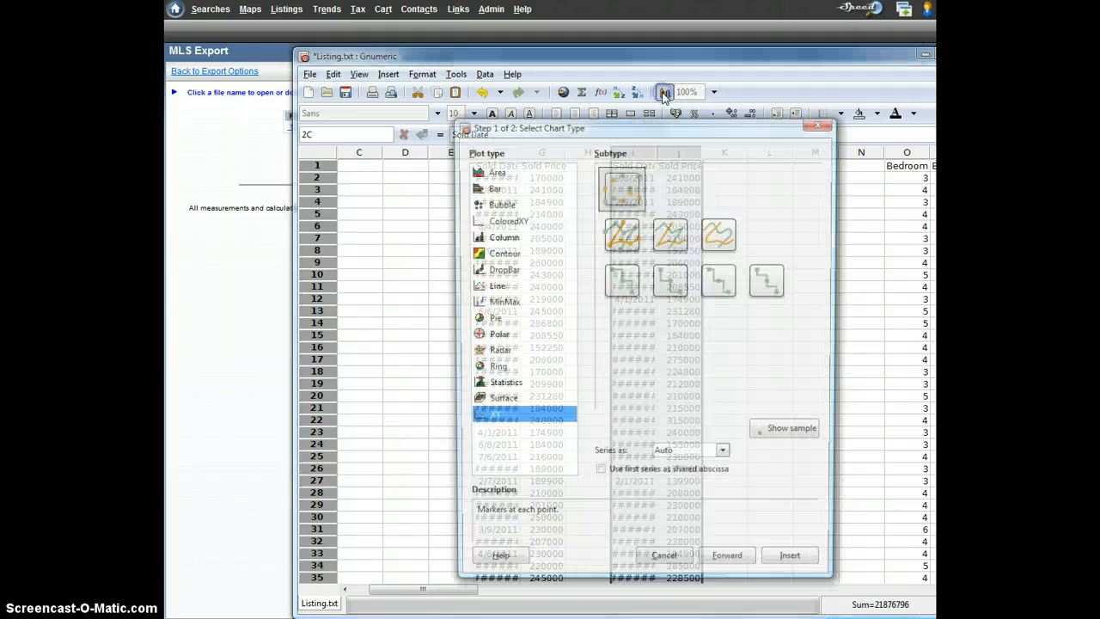
pyautogui.click(791, 433)
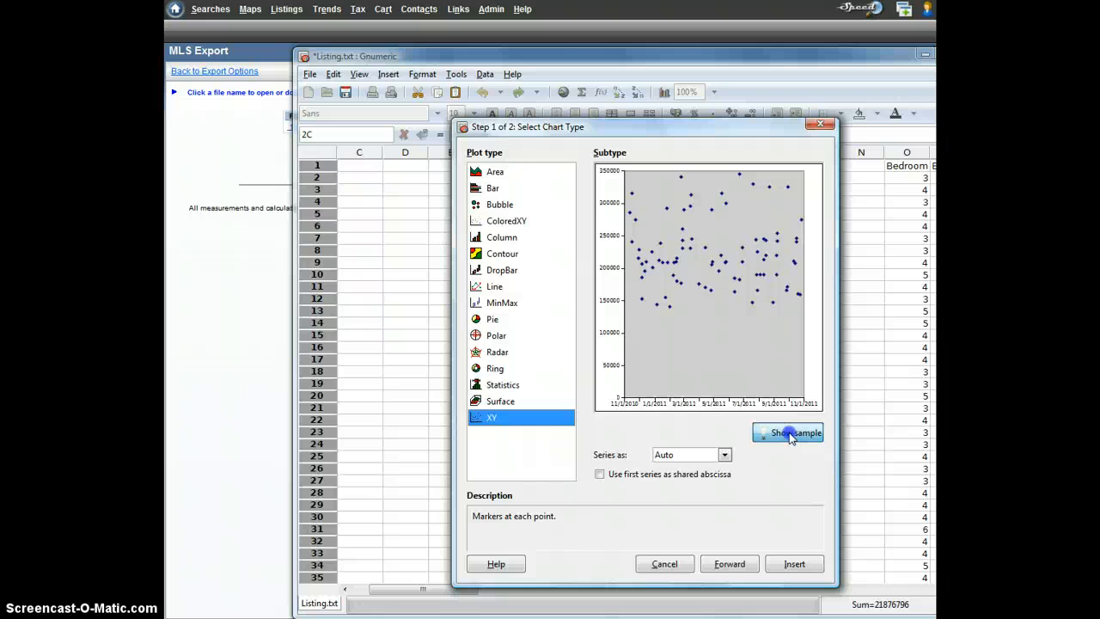
pyautogui.click(665, 564)
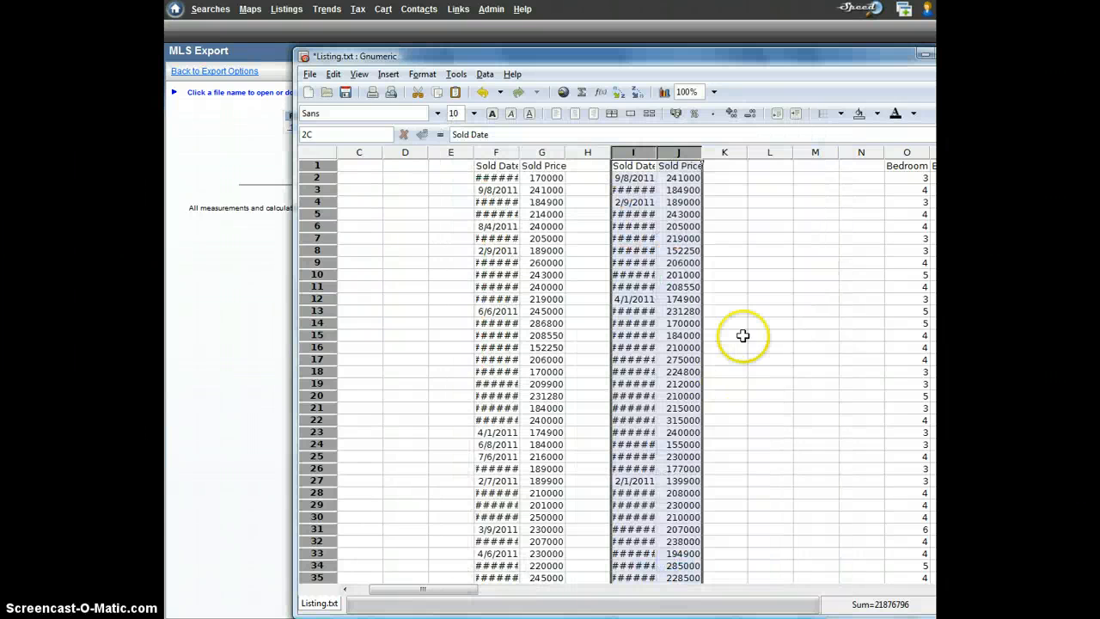
# - Clear the contents of the two columns starting with Bedrooms in column O
pyautogui.click(779, 227)
pyautogui.click(925, 154)
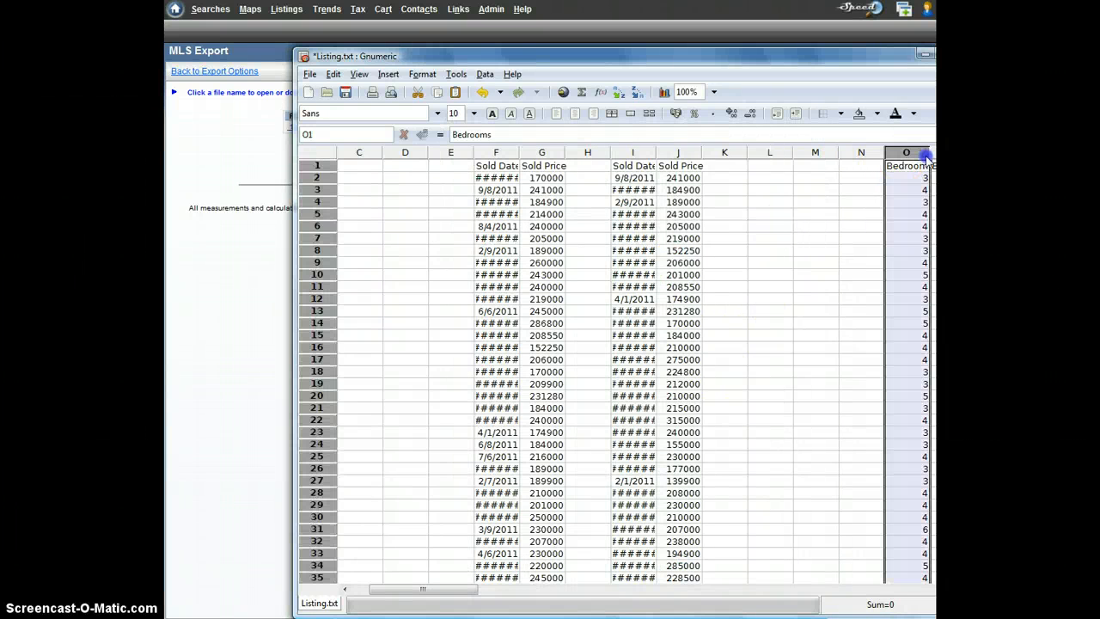
pyautogui.press('Delete')
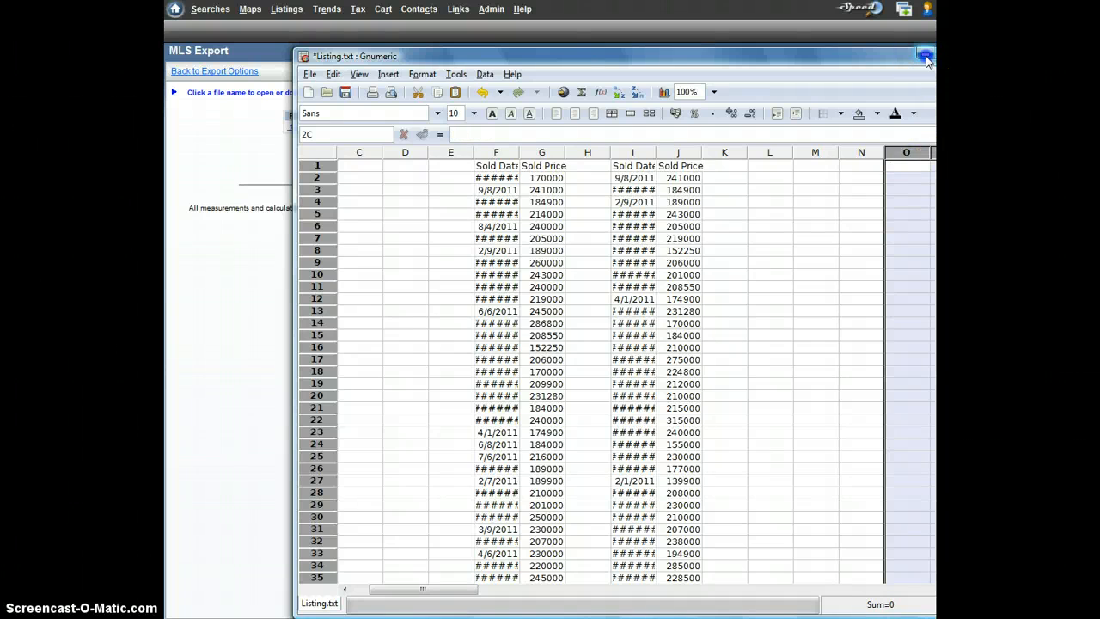
# - Minimize the spreadsheet and return from the MLS export results to the saved Anatolia search
pyautogui.click(925, 57)
pyautogui.rightClick(582, 94)
pyautogui.click(623, 101)
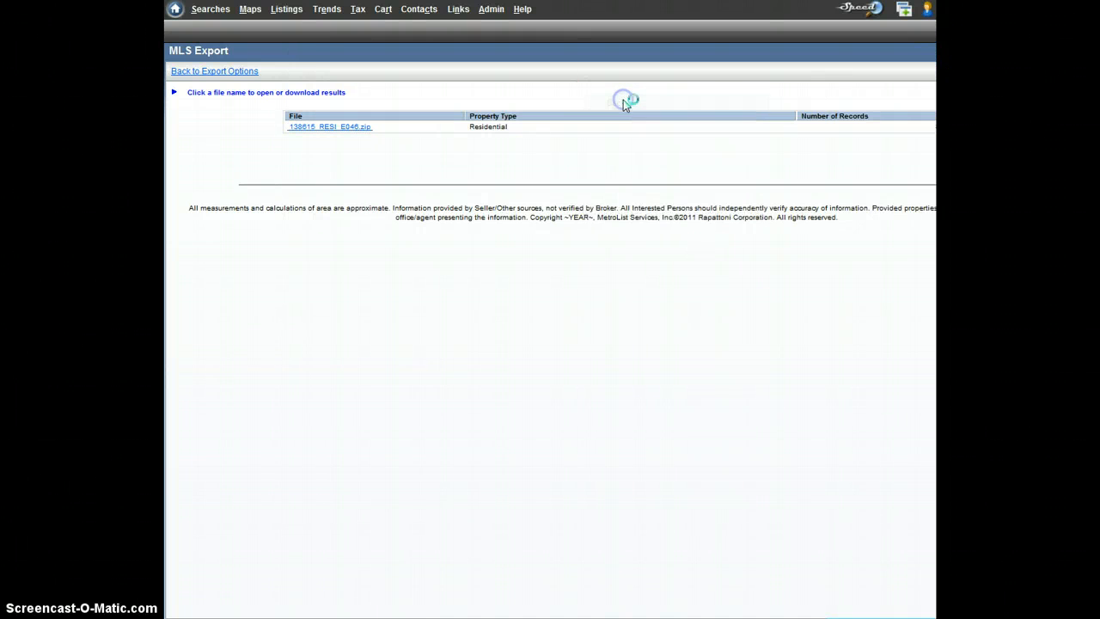
pyautogui.rightClick(446, 95)
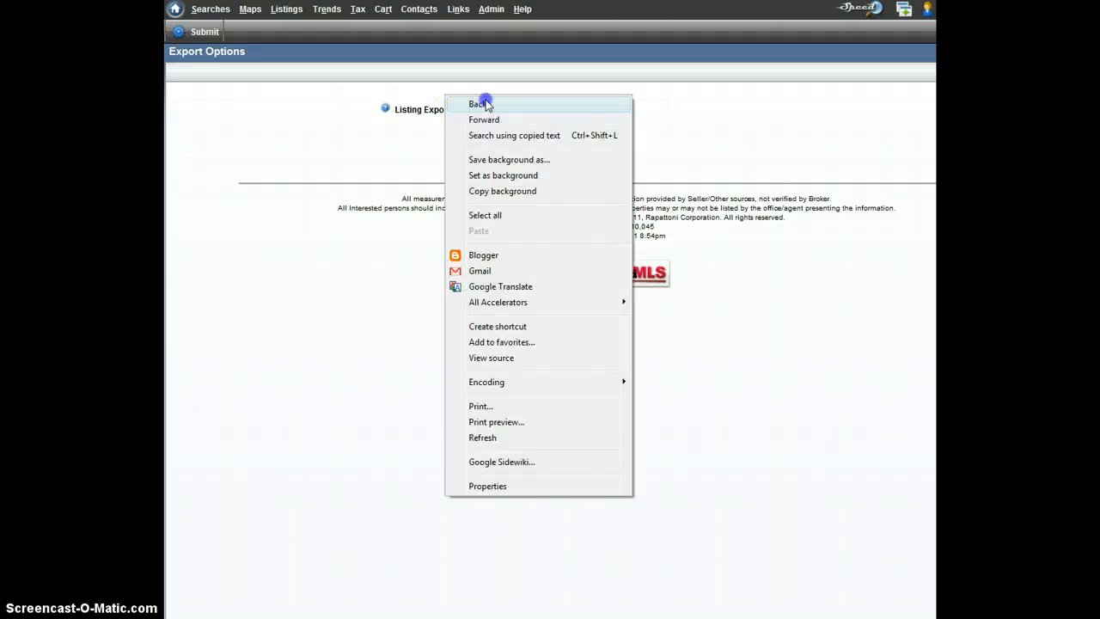
pyautogui.click(479, 104)
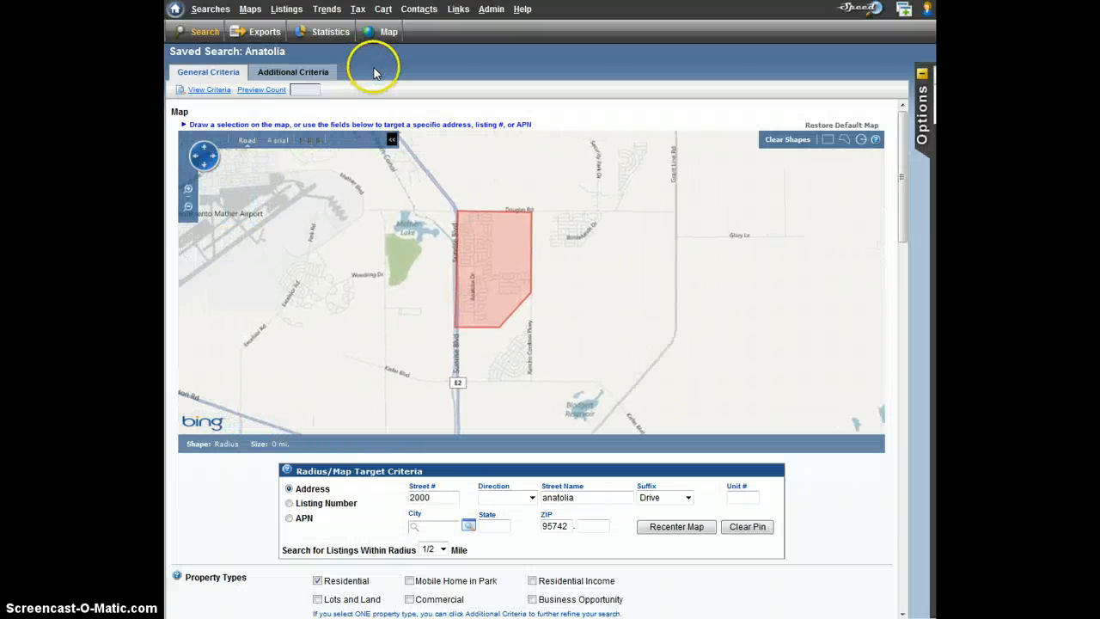
# - Clear the REO filter in the Anatolia search's additional criteria
pyautogui.click(292, 72)
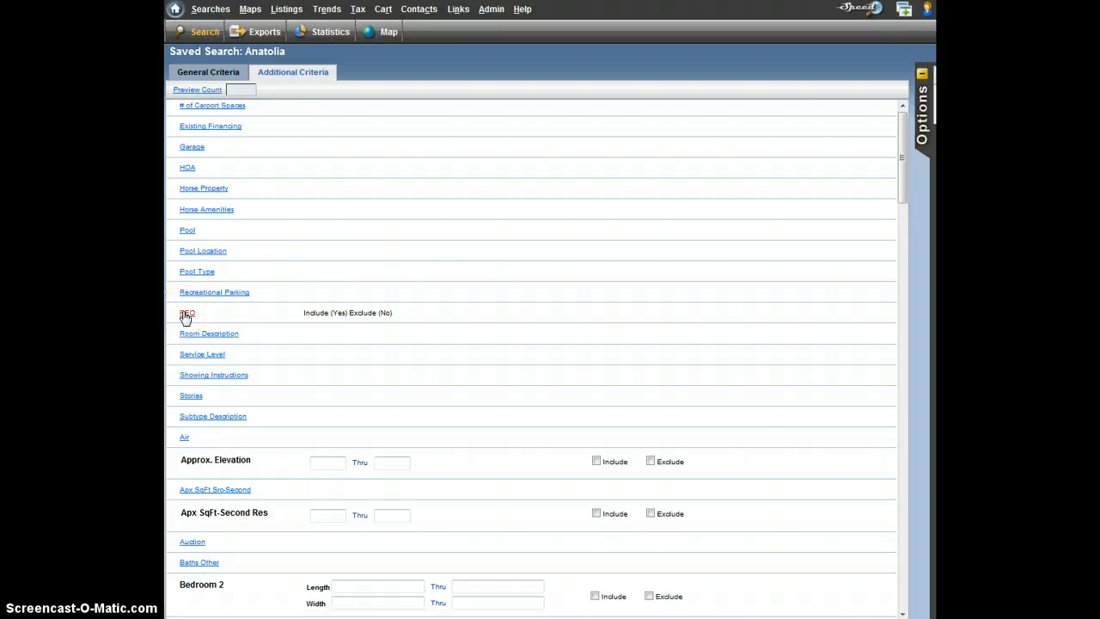
pyautogui.click(186, 317)
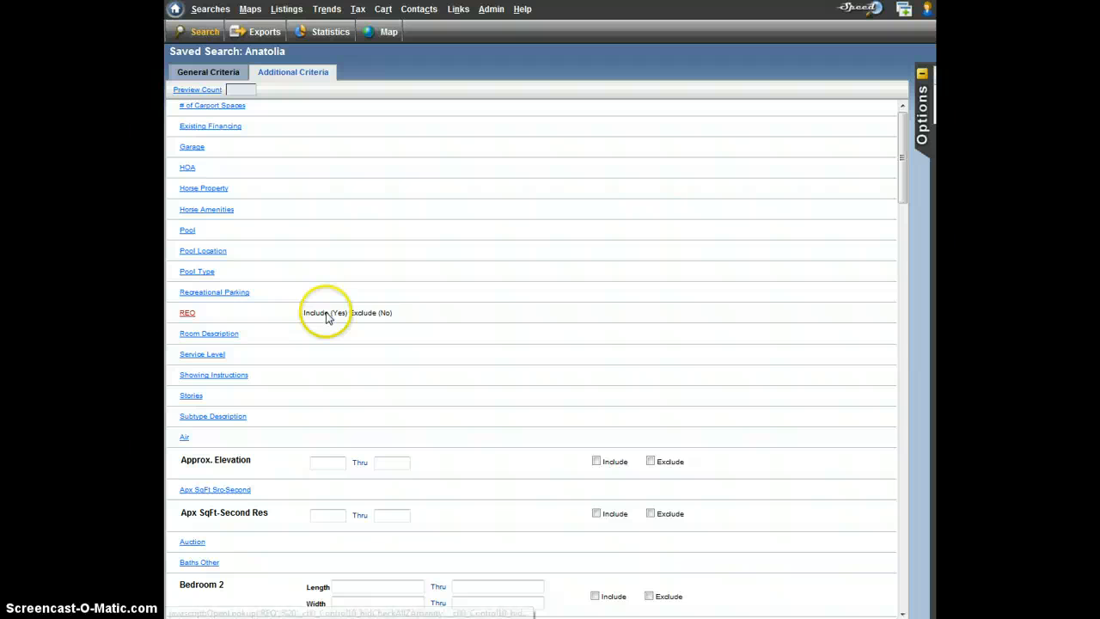
pyautogui.click(363, 287)
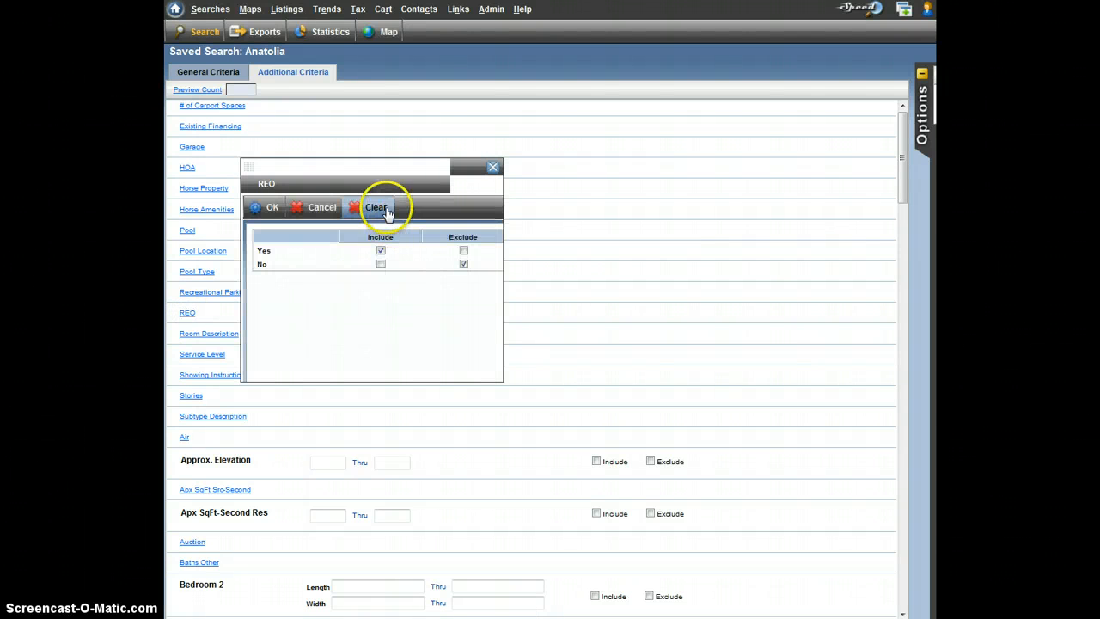
pyautogui.click(282, 211)
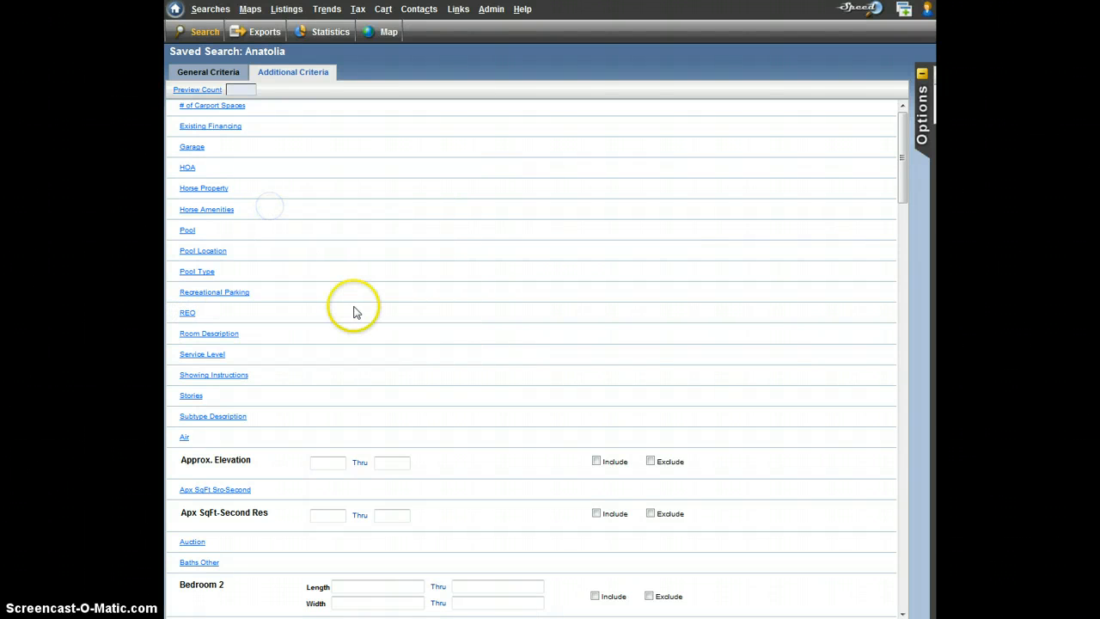
# - Set the Short Sale criterion to include Yes and exclude No in the Anatolia search
pyautogui.scroll(-10, 324, 327)
pyautogui.scroll(-15, 305, 335)
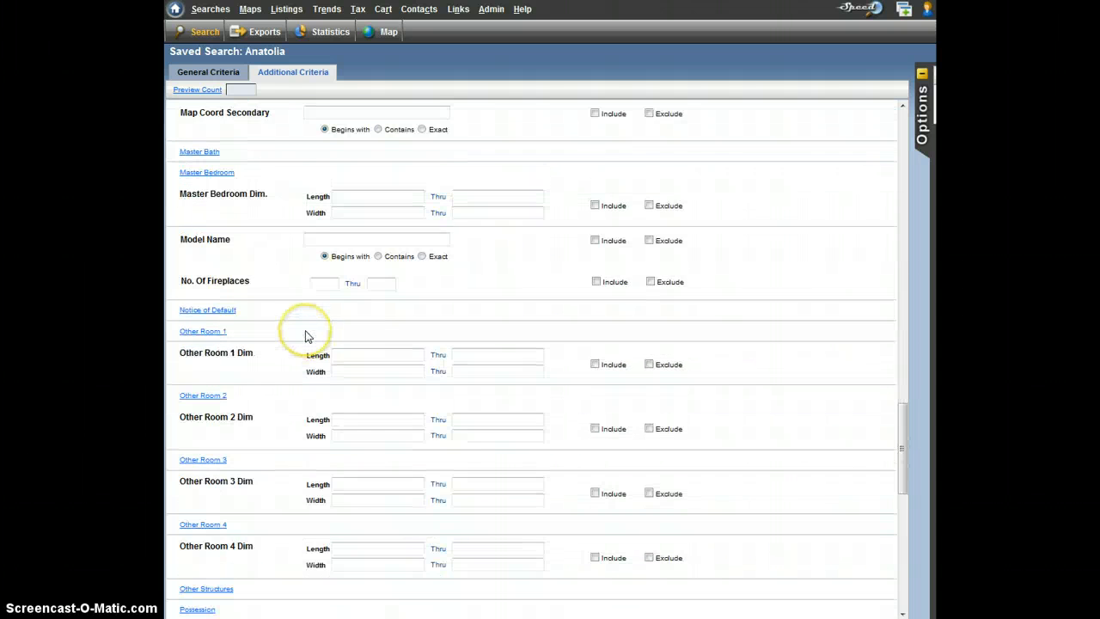
pyautogui.scroll(-2, 303, 335)
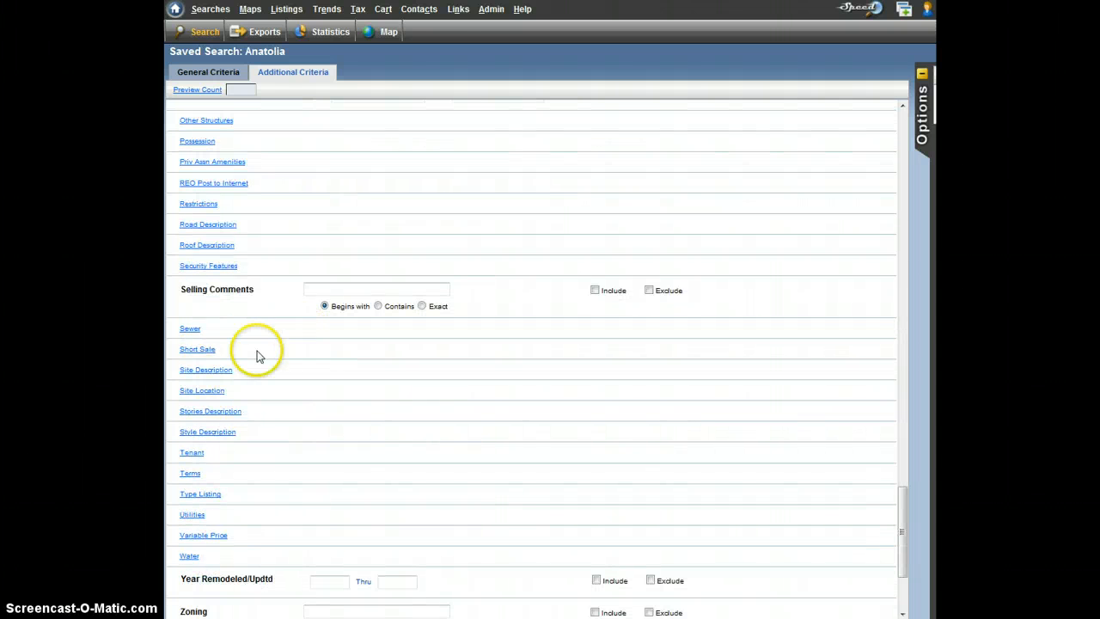
pyautogui.click(199, 350)
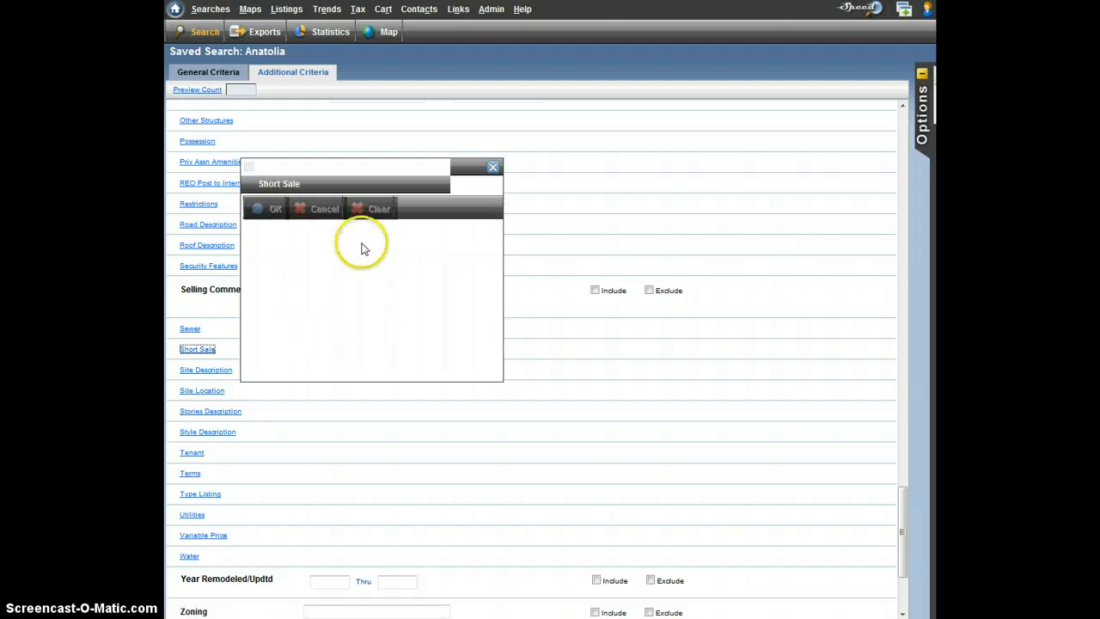
pyautogui.click(381, 250)
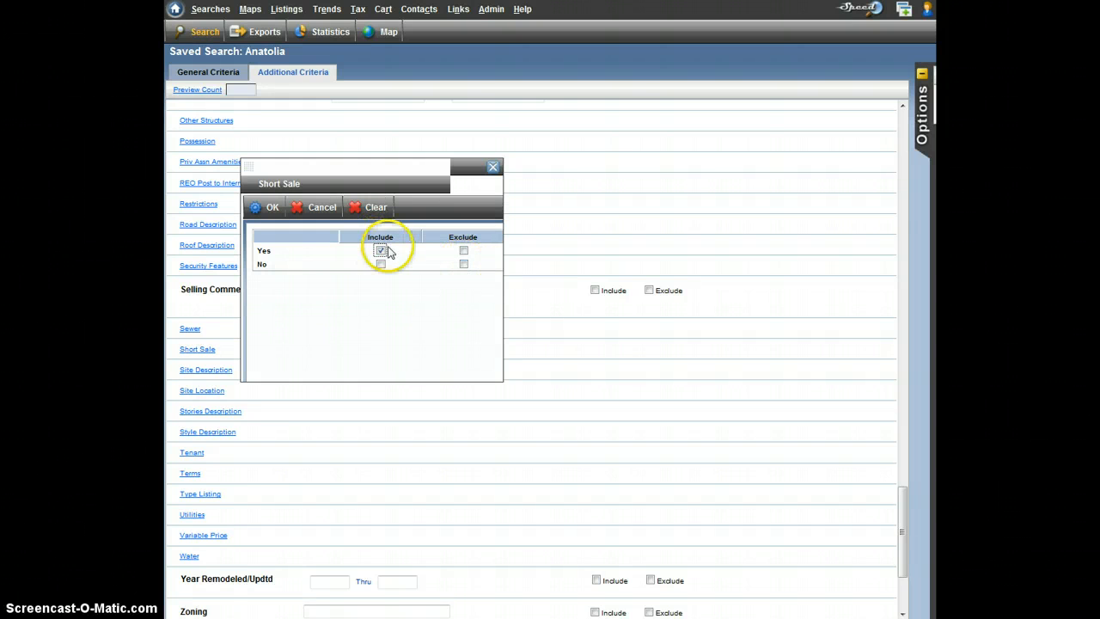
pyautogui.click(462, 264)
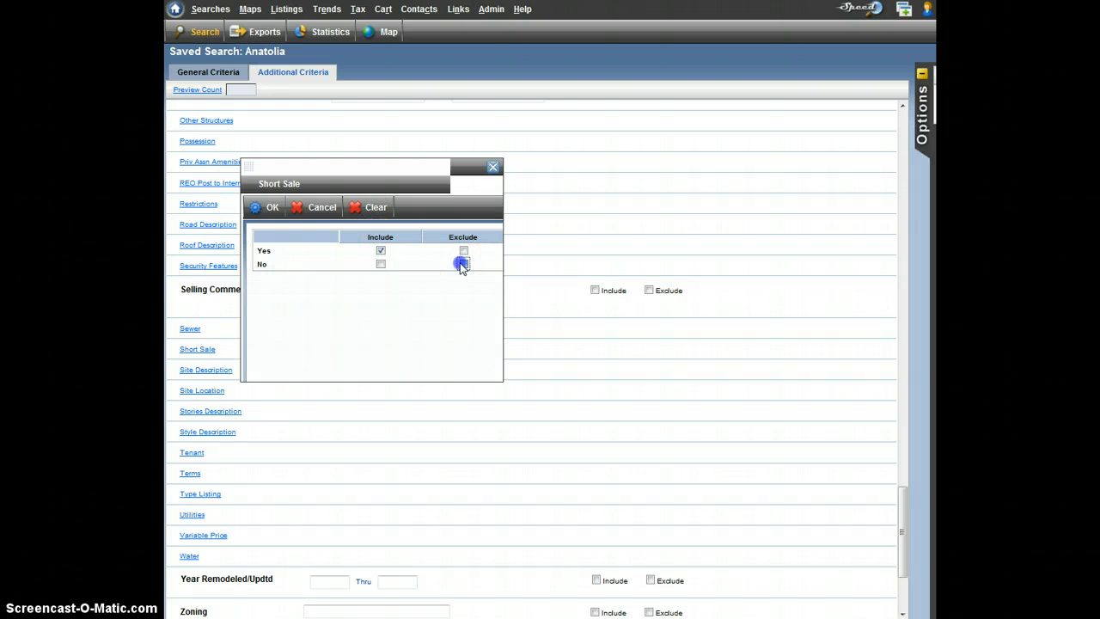
pyautogui.click(270, 207)
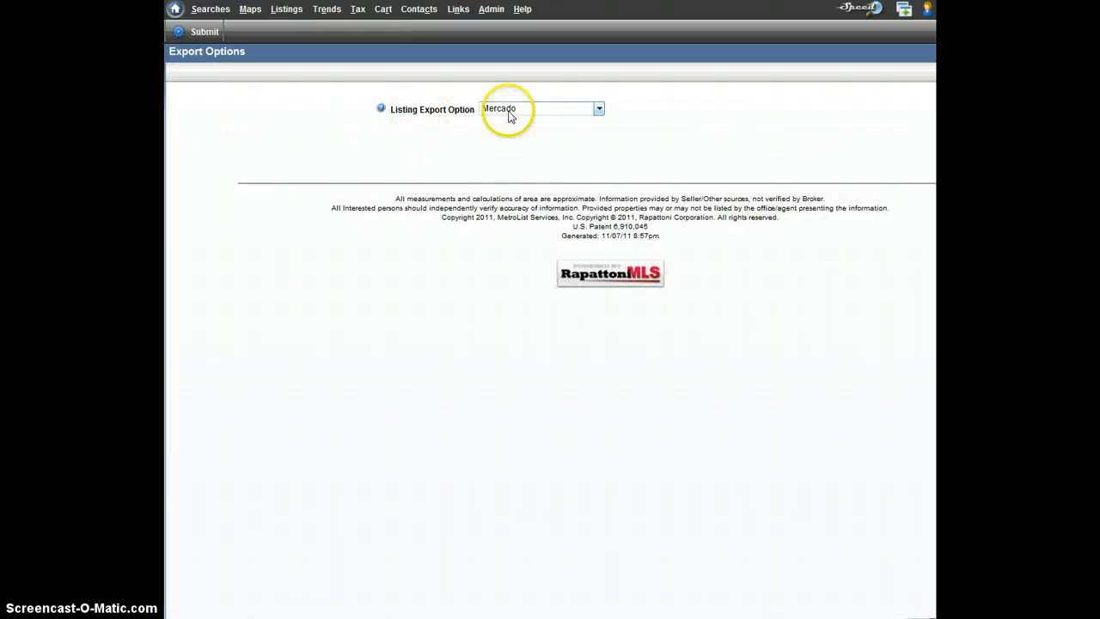
# - Export the short sale listings using the Realty Tools without photos option
pyautogui.click(526, 109)
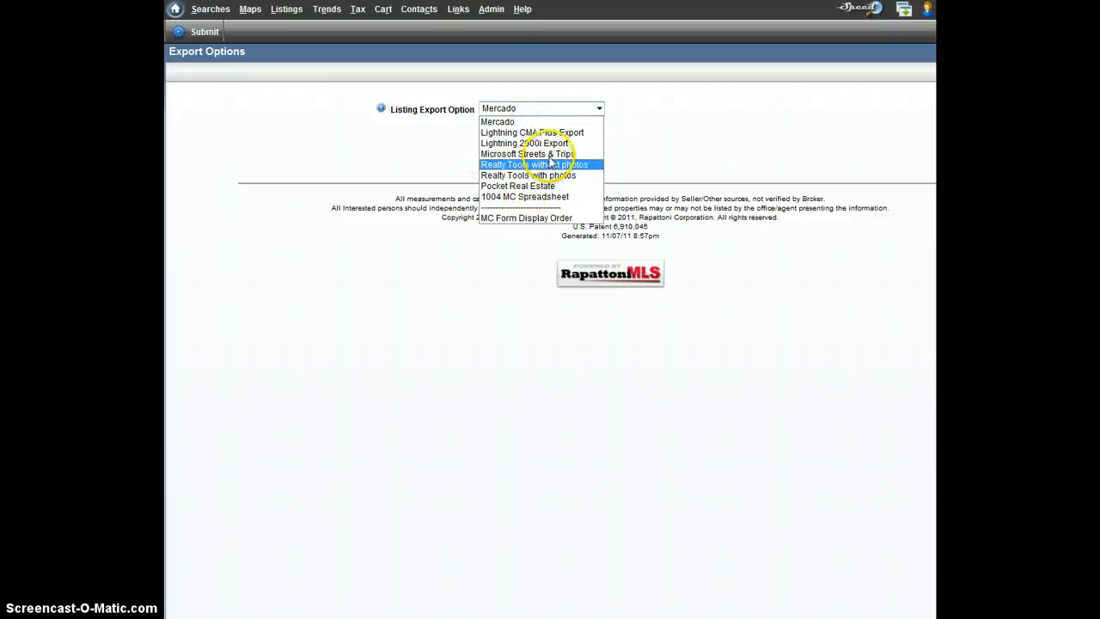
pyautogui.click(555, 165)
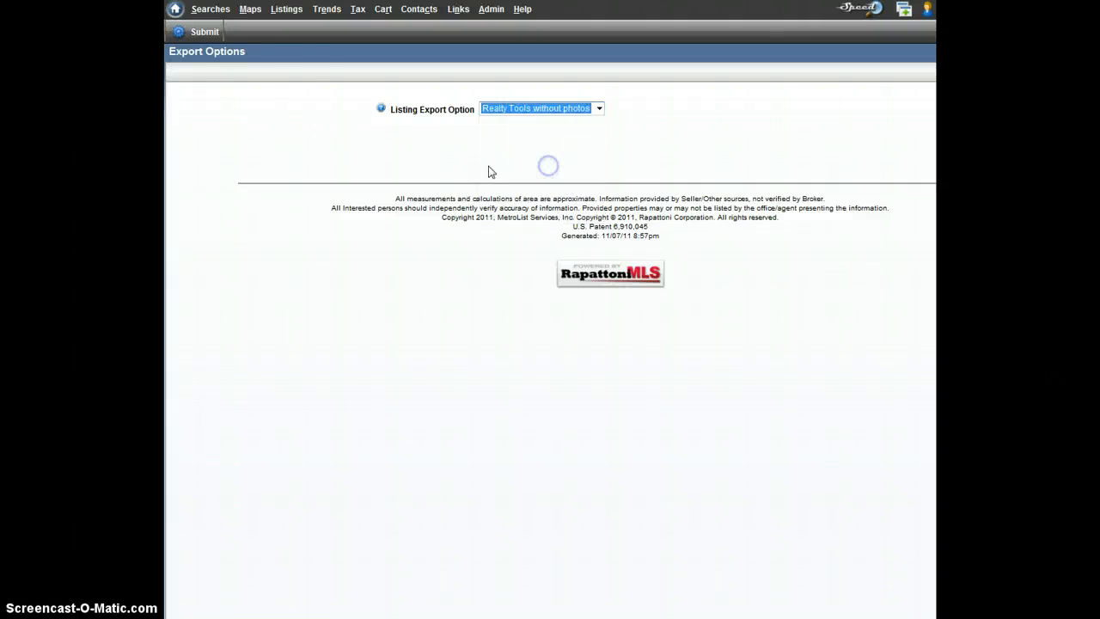
pyautogui.click(206, 38)
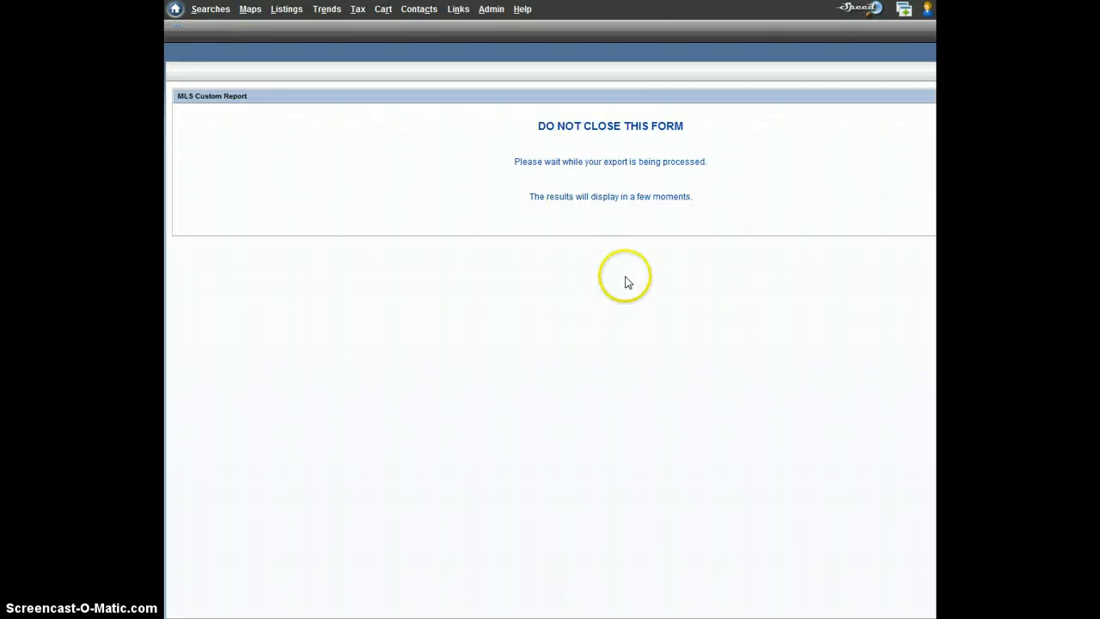
# - Download the exported residential zip file and save it as "short sales" in the anatolia data folder
pyautogui.click(351, 129)
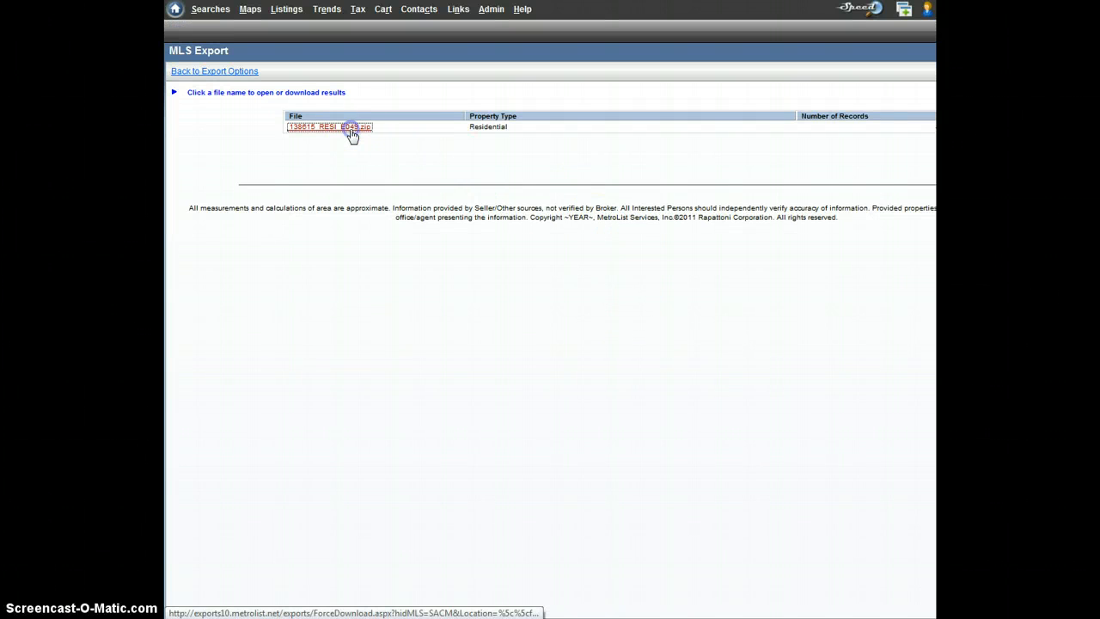
pyautogui.click(872, 608)
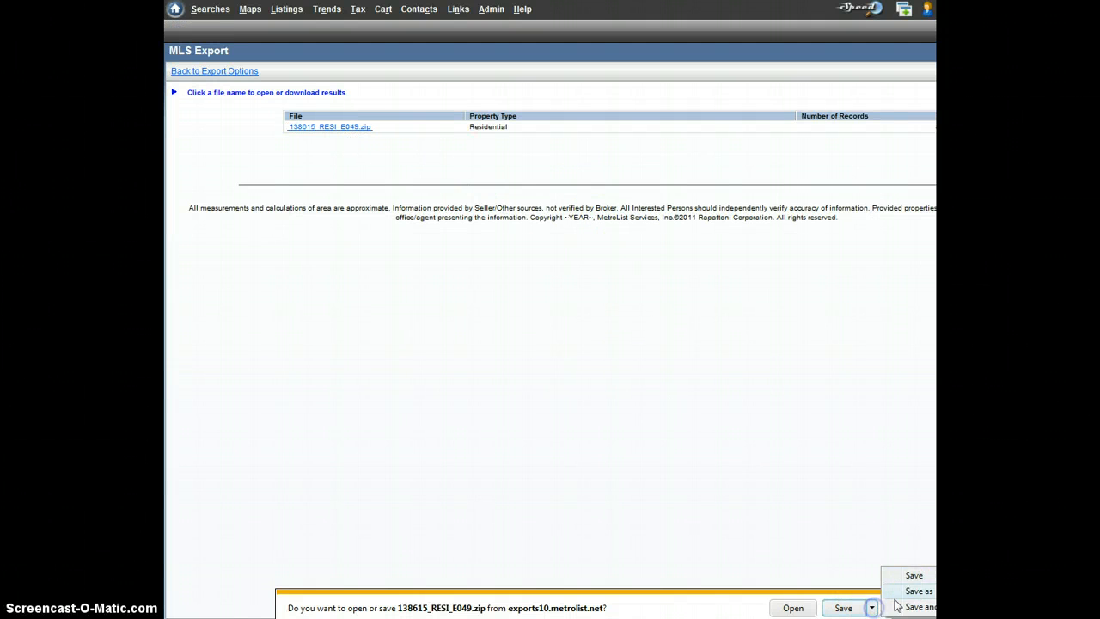
pyautogui.click(914, 590)
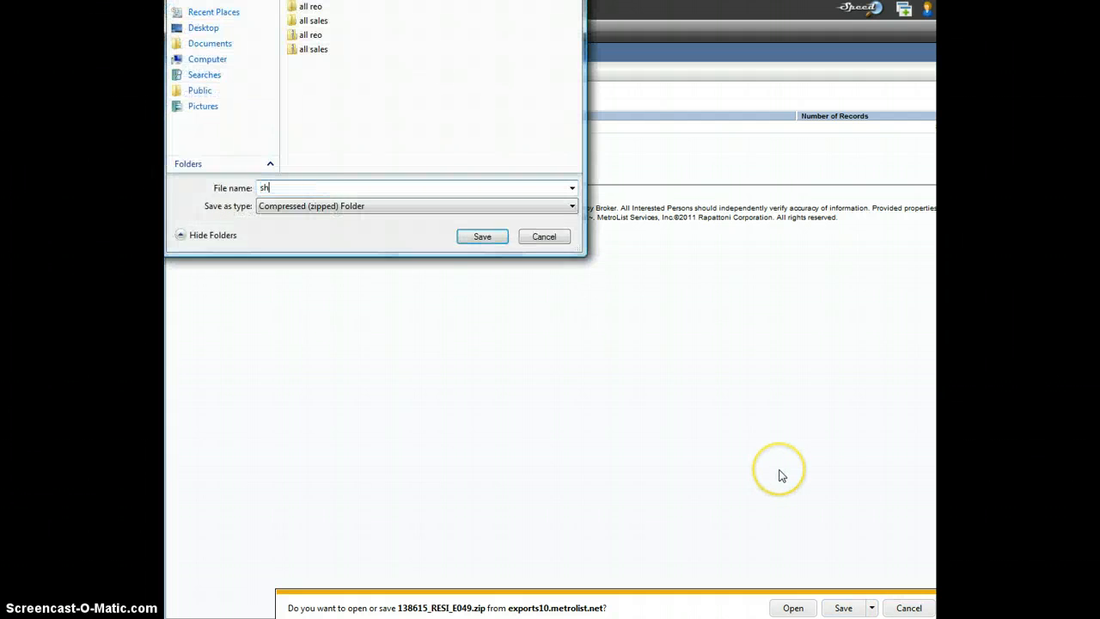
pyautogui.write('short sales')
pyautogui.press('Return')
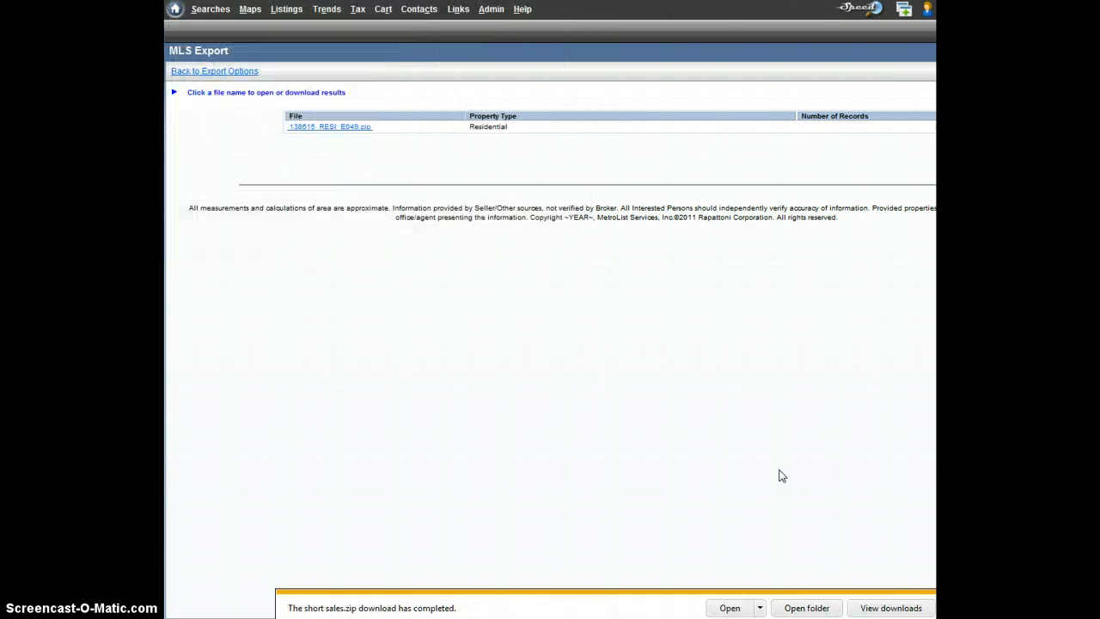
# - Open the short sales zip and extract its files to the anatolia data\short sales folder
pyautogui.click(730, 607)
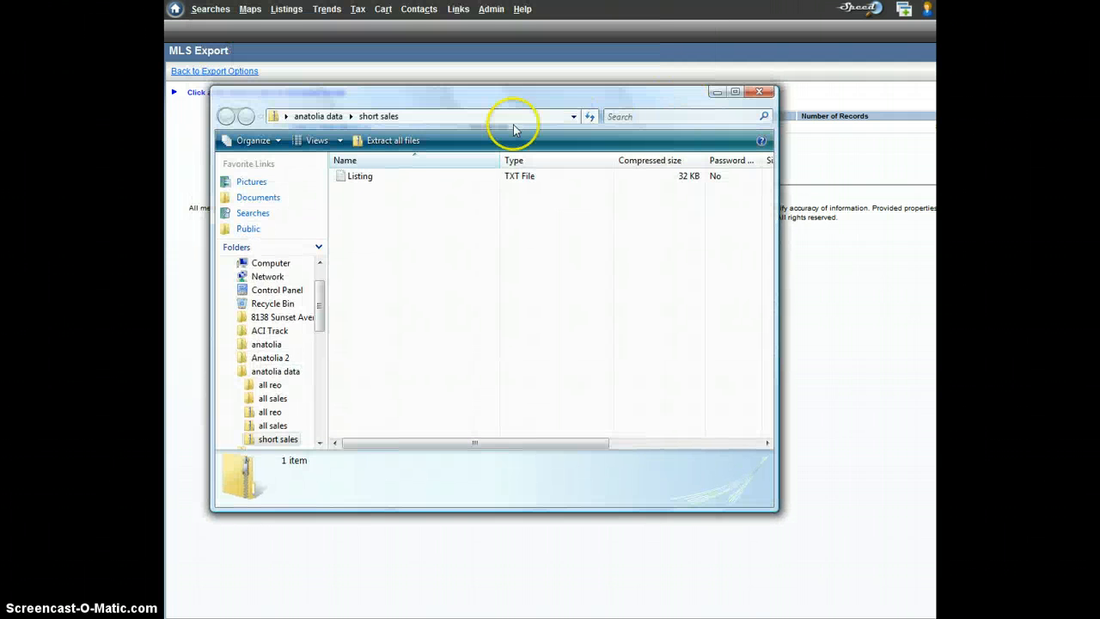
pyautogui.click(411, 140)
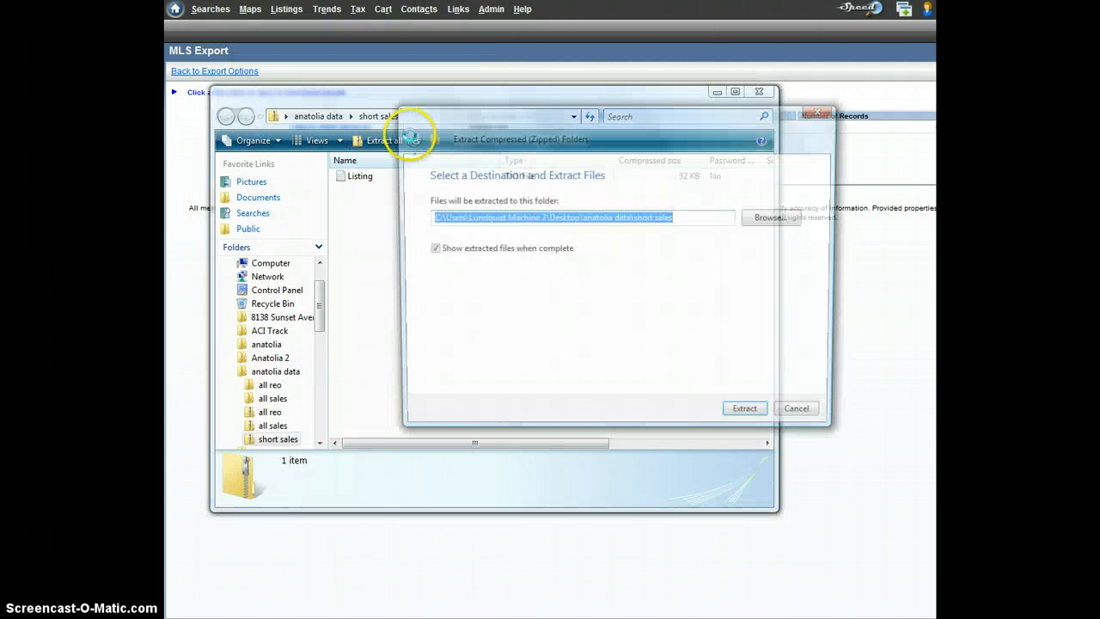
pyautogui.click(748, 415)
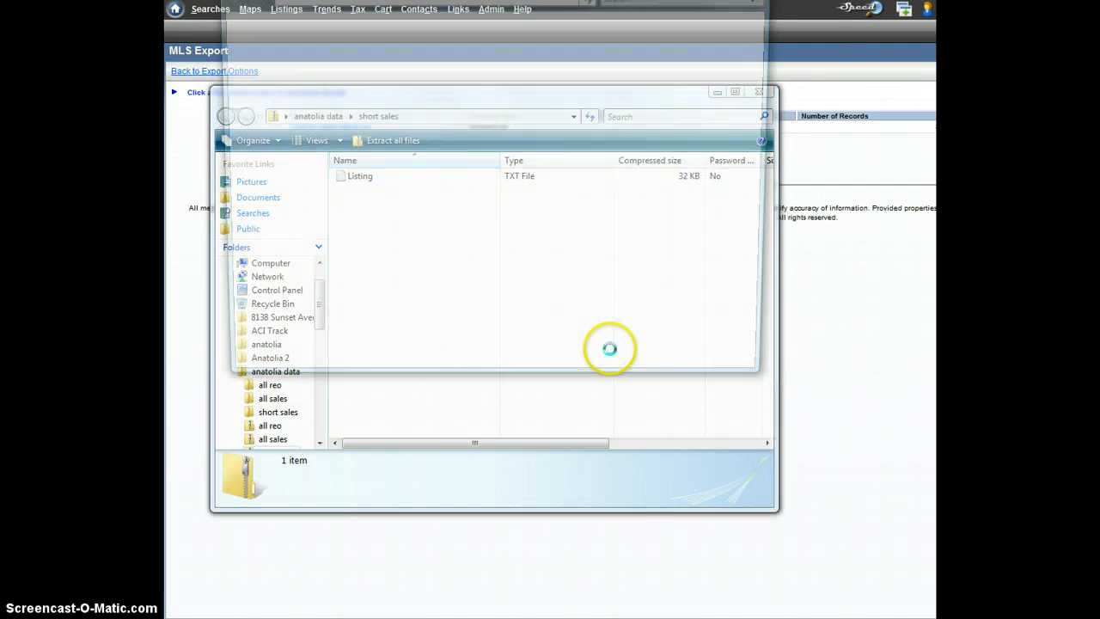
# - Open the extracted short sales Listing text file in Gnumeric
pyautogui.moveTo(585, 2); pyautogui.dragTo(609, 110)
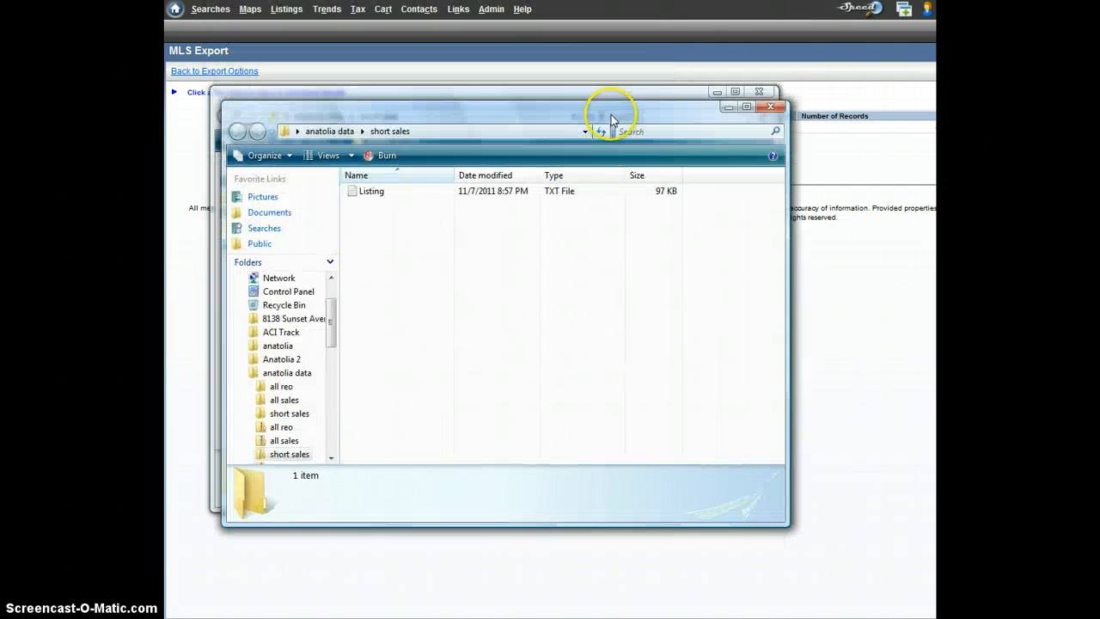
pyautogui.rightClick(369, 193)
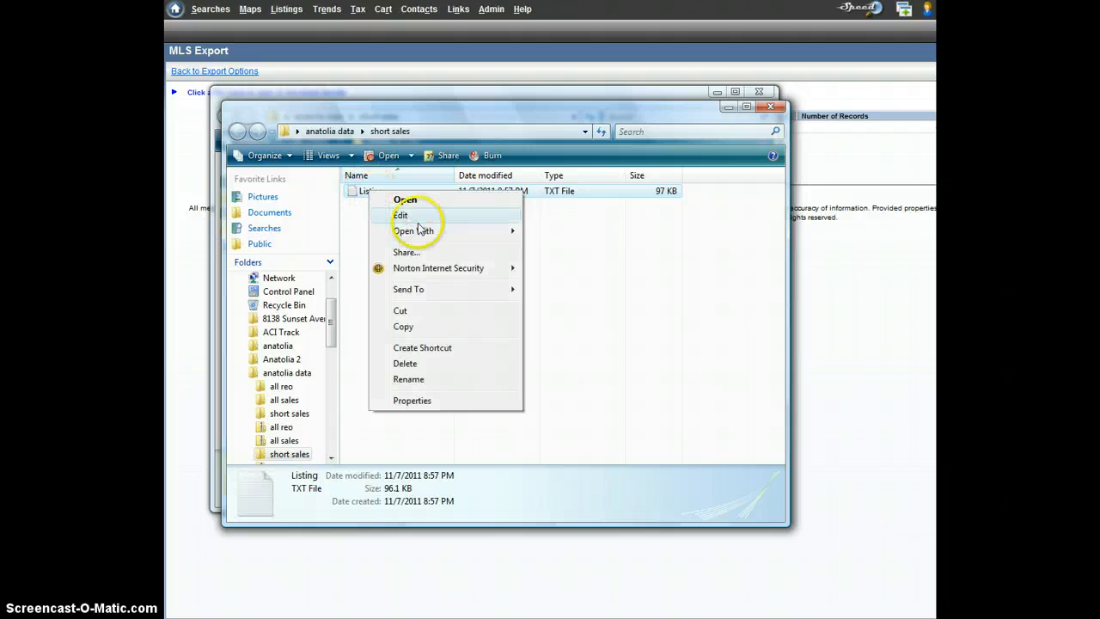
pyautogui.moveTo(423, 234)
pyautogui.click(550, 231)
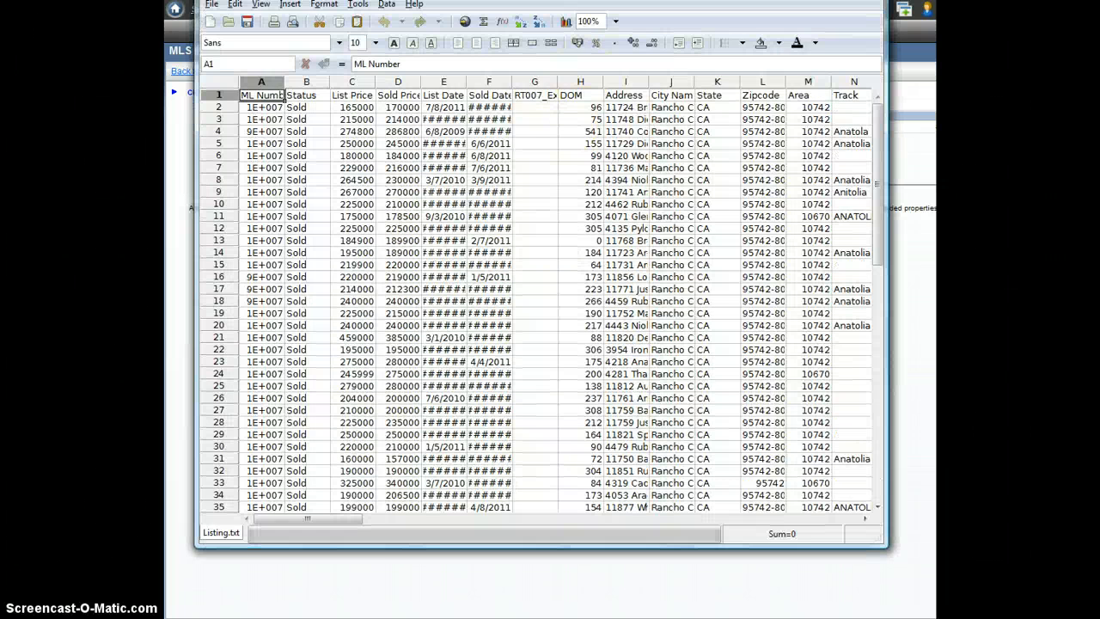
# - Move the Sold Price column from column D to column G, beside Sold Date
pyautogui.click(392, 135)
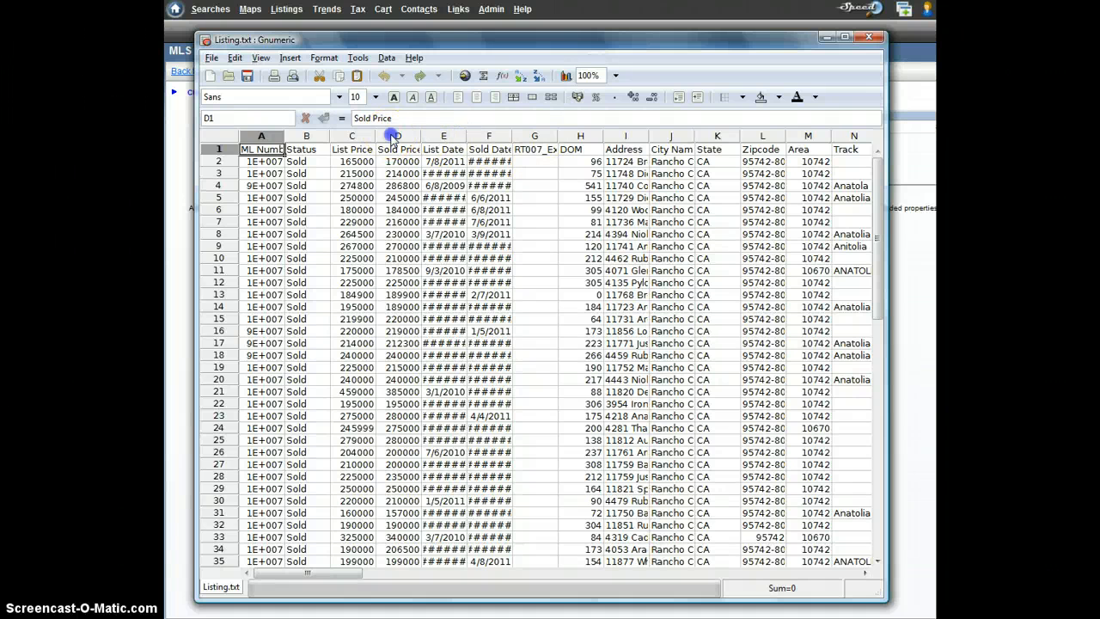
pyautogui.rightClick(393, 136)
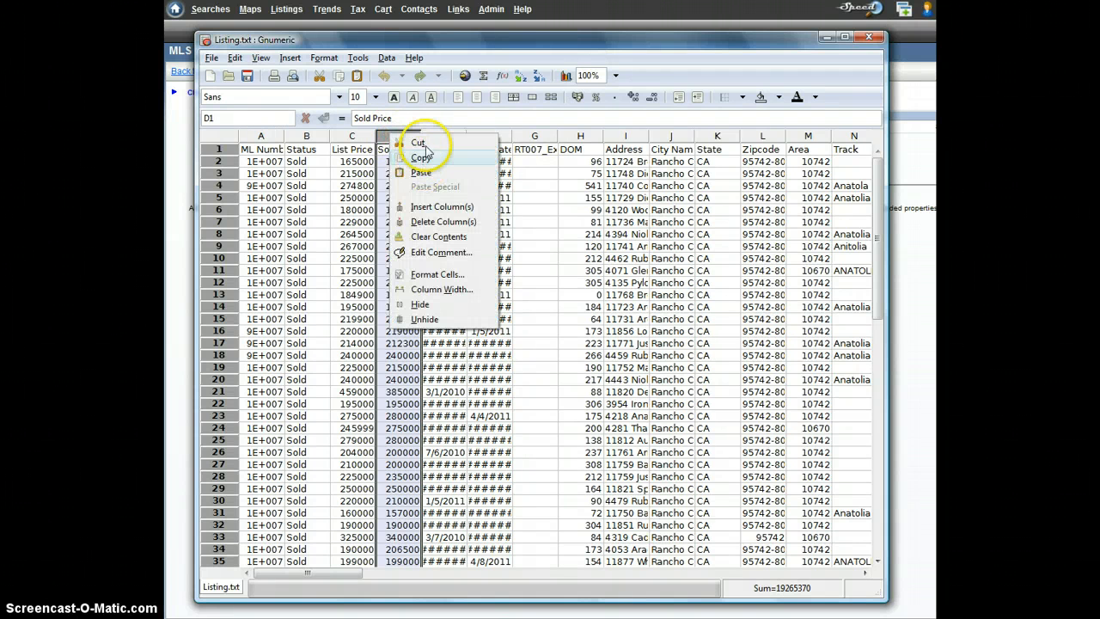
pyautogui.click(421, 143)
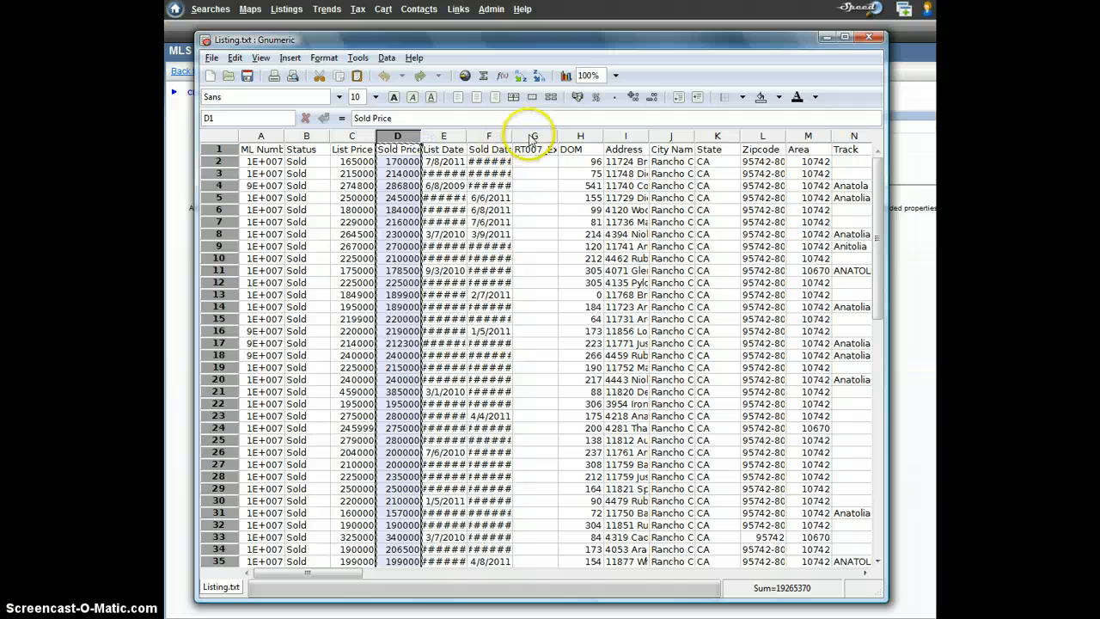
pyautogui.click(528, 136)
pyautogui.rightClick(528, 136)
pyautogui.click(559, 173)
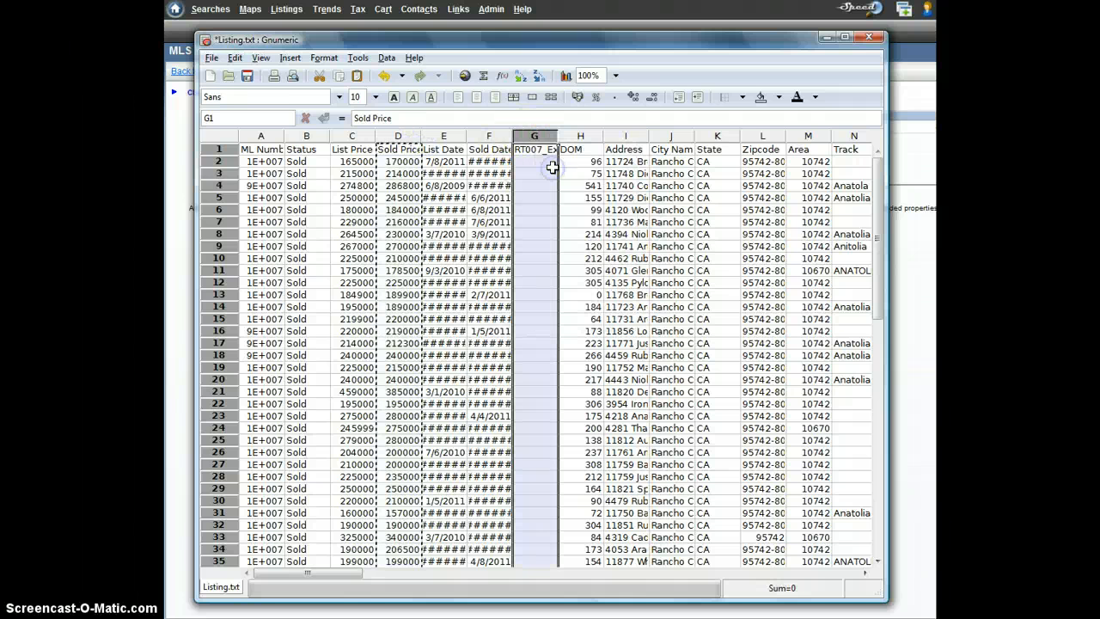
# - Copy the short sales Sold Date and Sold Price columns F and G, then minimize the spreadsheet and close the folder window
pyautogui.click(502, 136)
pyautogui.moveTo(501, 136); pyautogui.dragTo(528, 136)
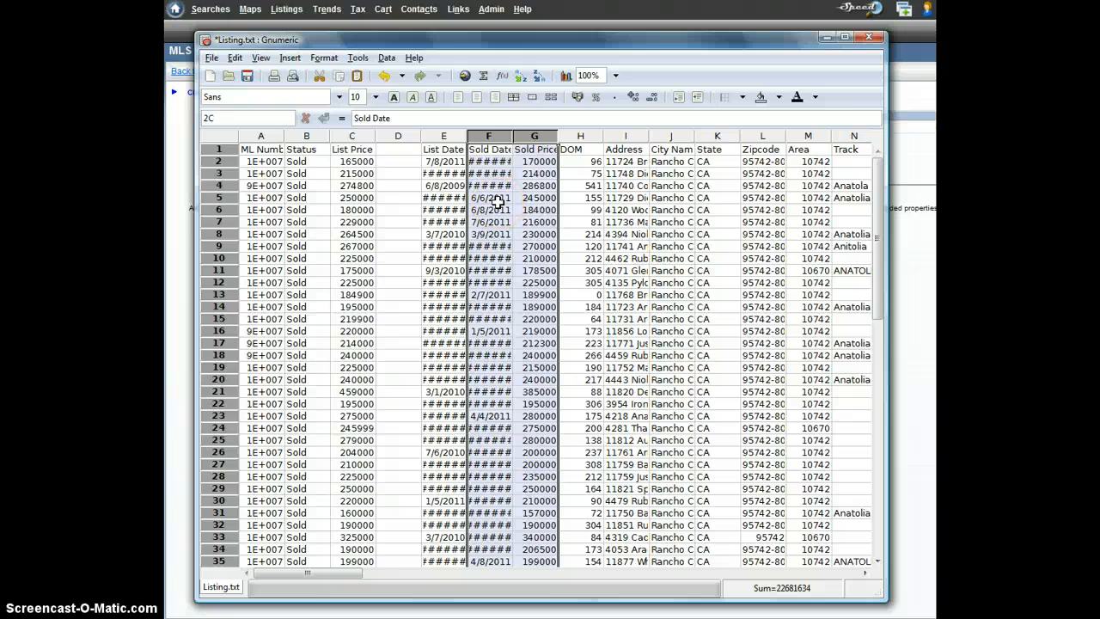
pyautogui.click(826, 39)
pyautogui.click(760, 92)
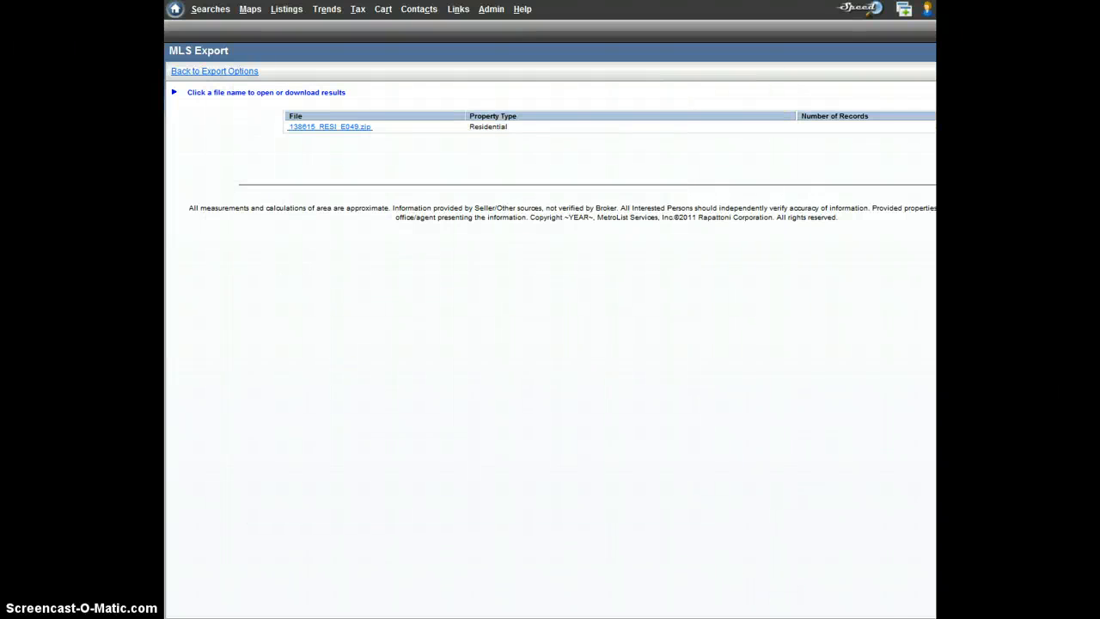
# - Restore the combined spreadsheet and paste the short sale dates and prices into columns L and M
pyautogui.click(679, 618)
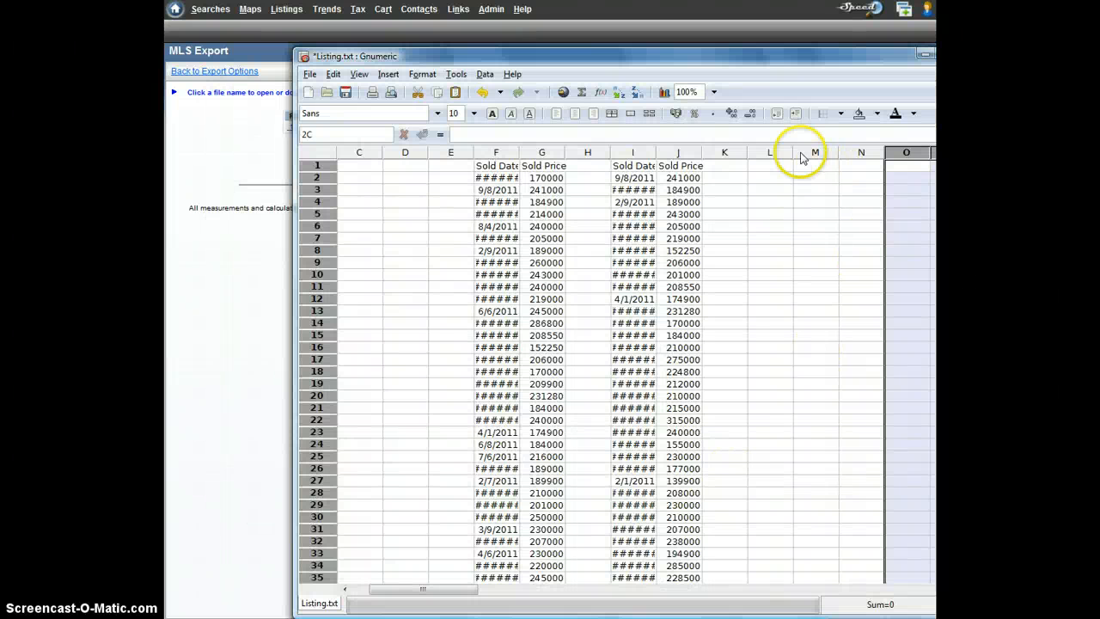
pyautogui.moveTo(721, 53); pyautogui.dragTo(629, 30)
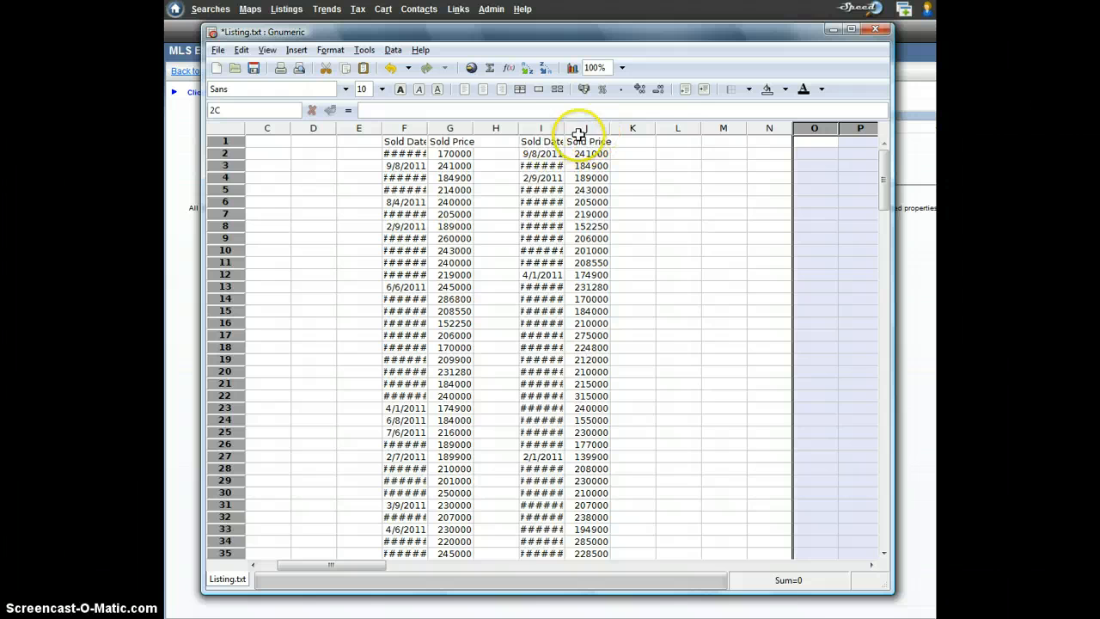
pyautogui.moveTo(679, 129); pyautogui.dragTo(722, 129)
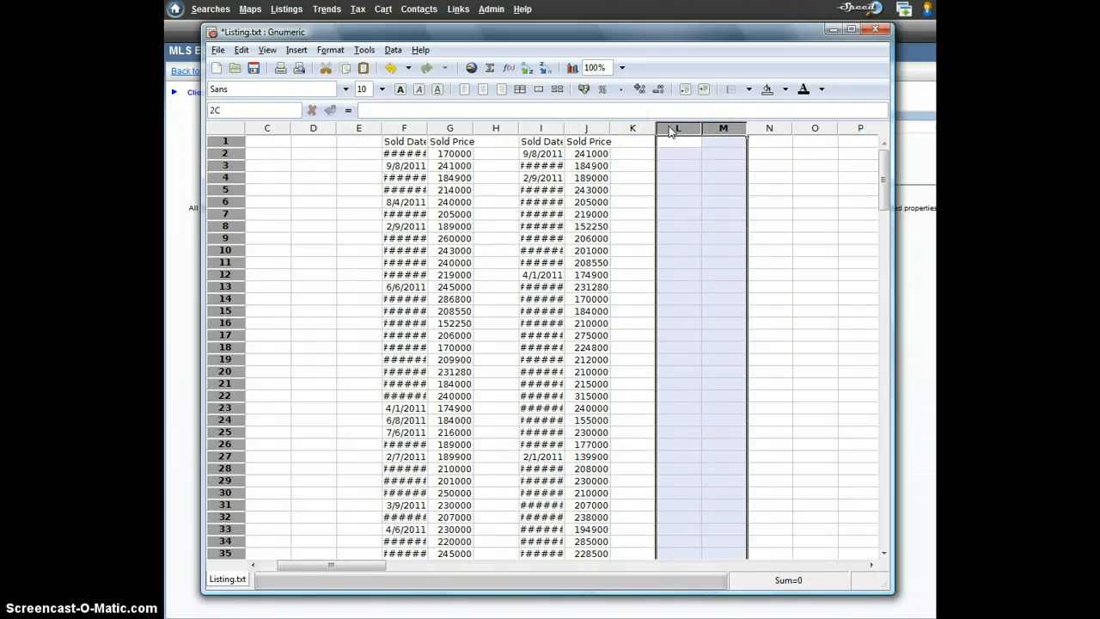
pyautogui.hotkey('ctrl', 'v')
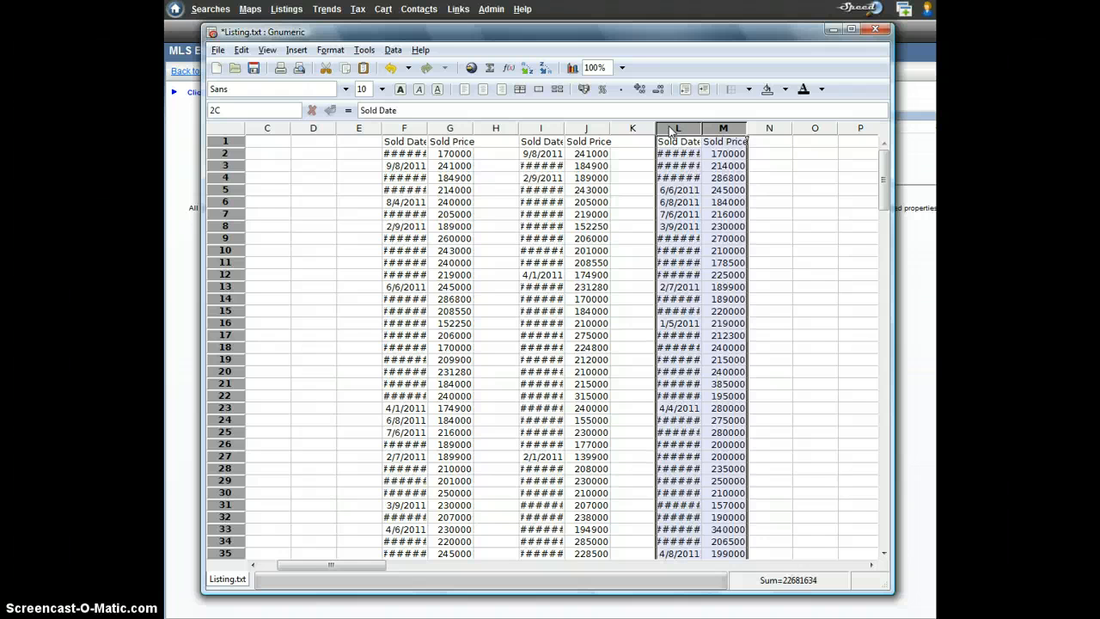
pyautogui.click(571, 68)
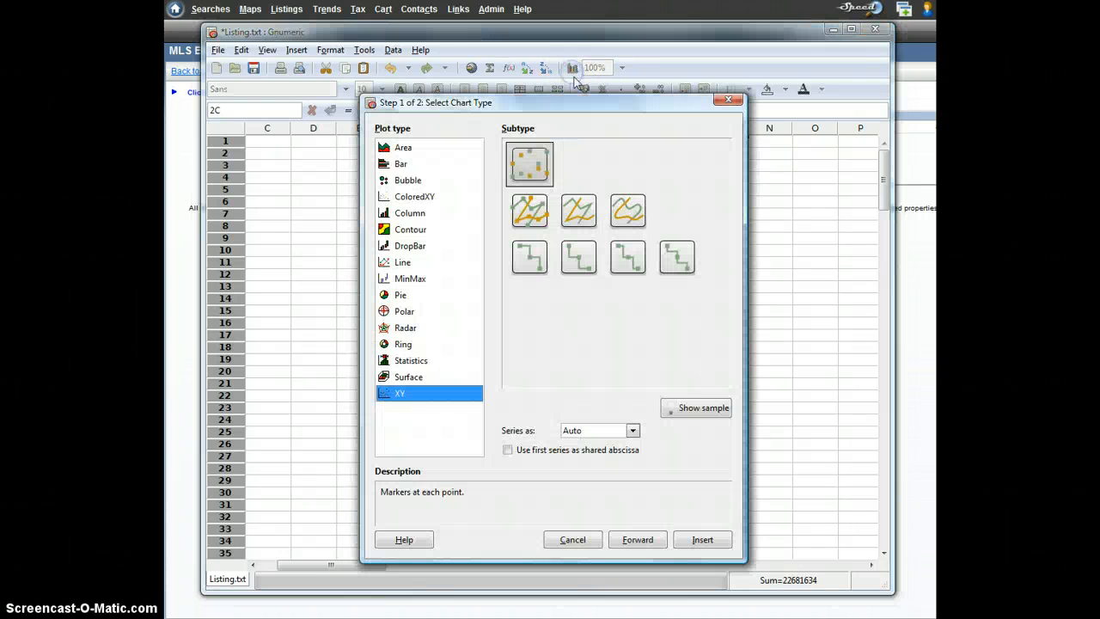
pyautogui.click(689, 411)
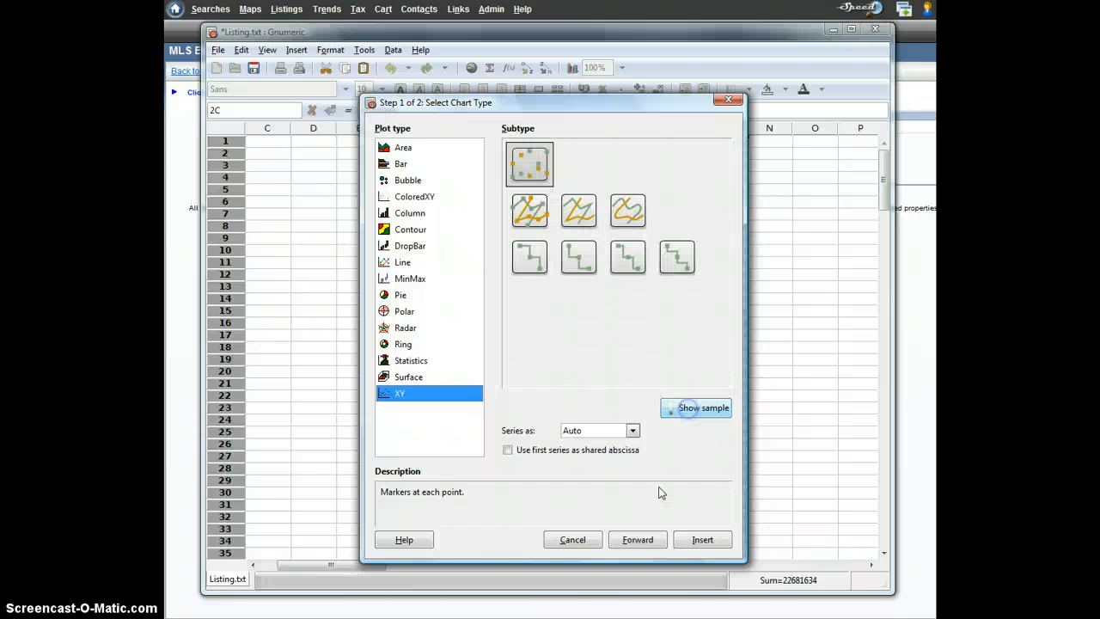
pyautogui.click(572, 536)
pyautogui.click(631, 384)
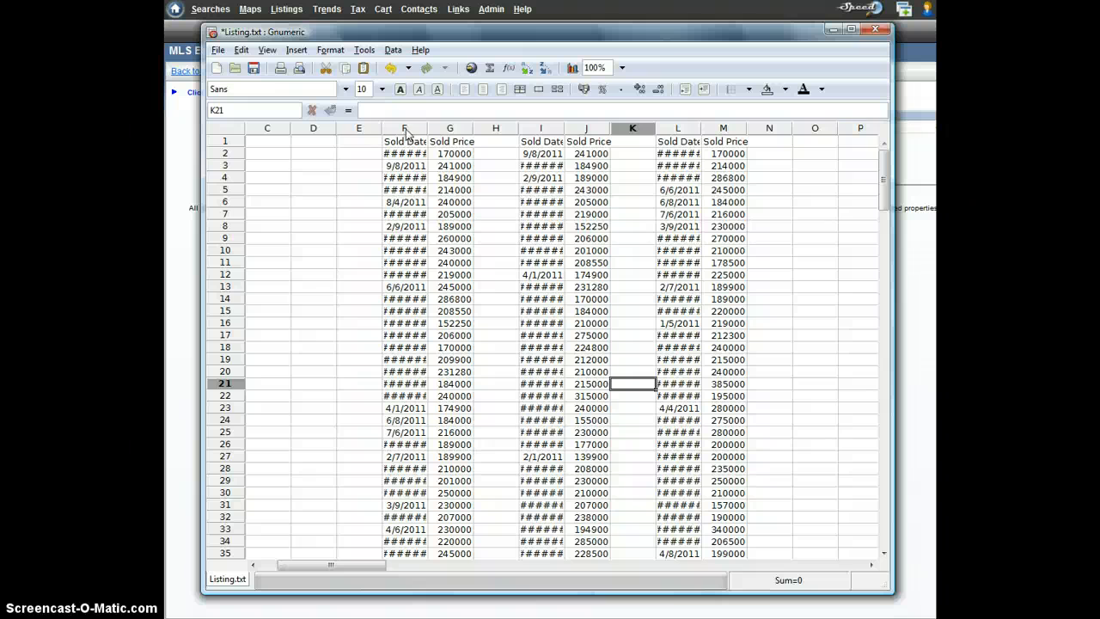
# - Start an XY chart with markers from column pairs F:G, I:J and L:M together and preview it with the data
pyautogui.moveTo(404, 130); pyautogui.dragTo(436, 129)
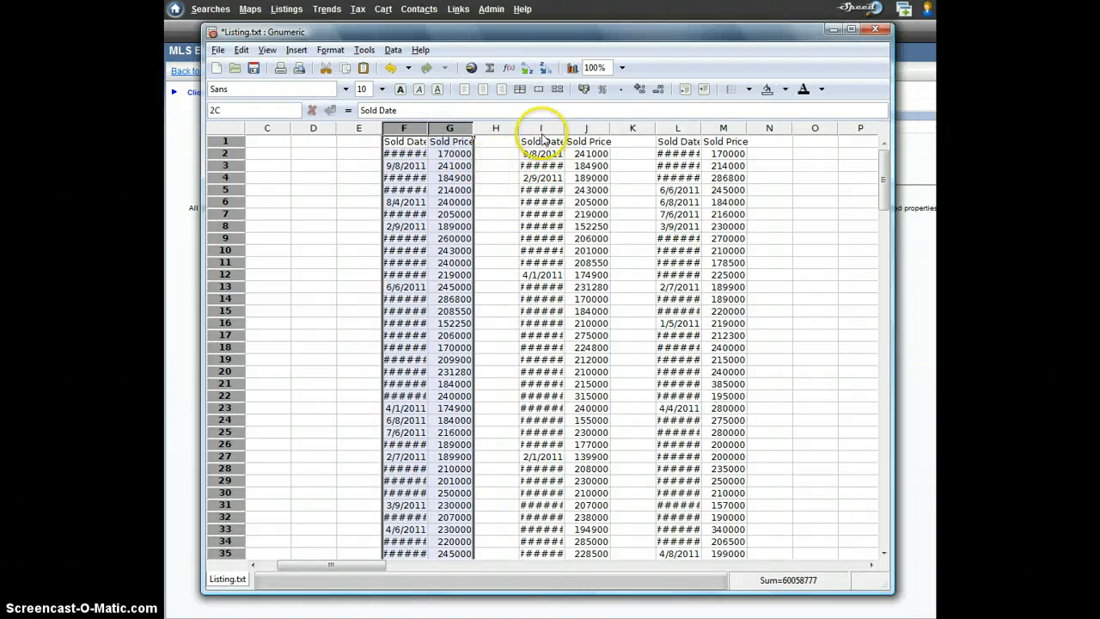
pyautogui.moveTo(541, 129); pyautogui.dragTo(585, 129)
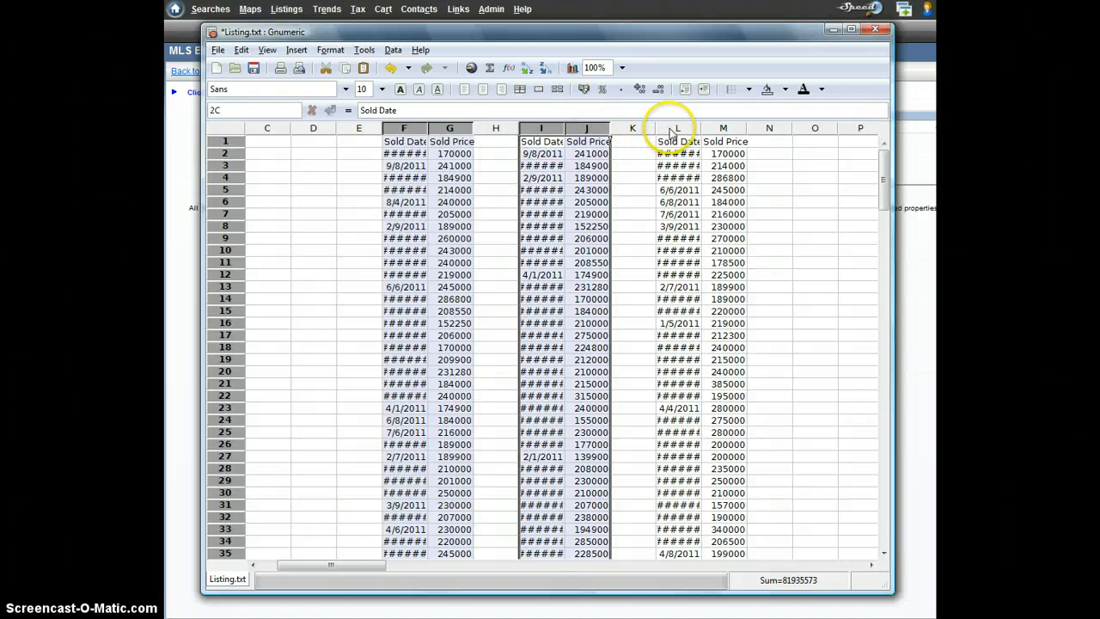
pyautogui.keyDown('ctrl'); pyautogui.click(675, 129); pyautogui.keyUp('ctrl')
pyautogui.moveTo(698, 129); pyautogui.dragTo(713, 127)
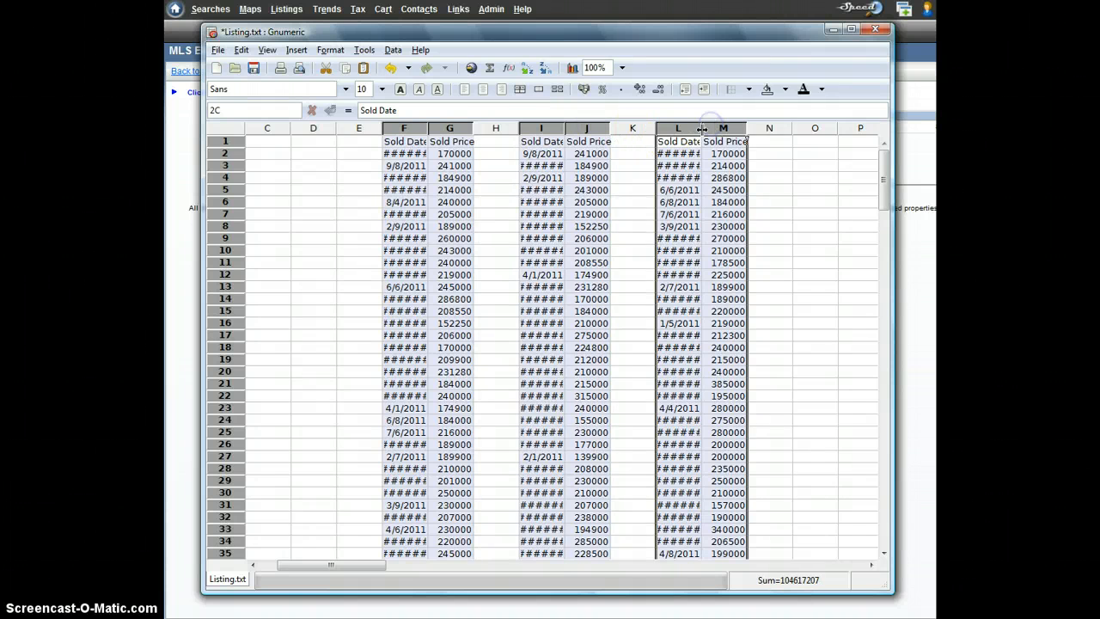
pyautogui.click(572, 69)
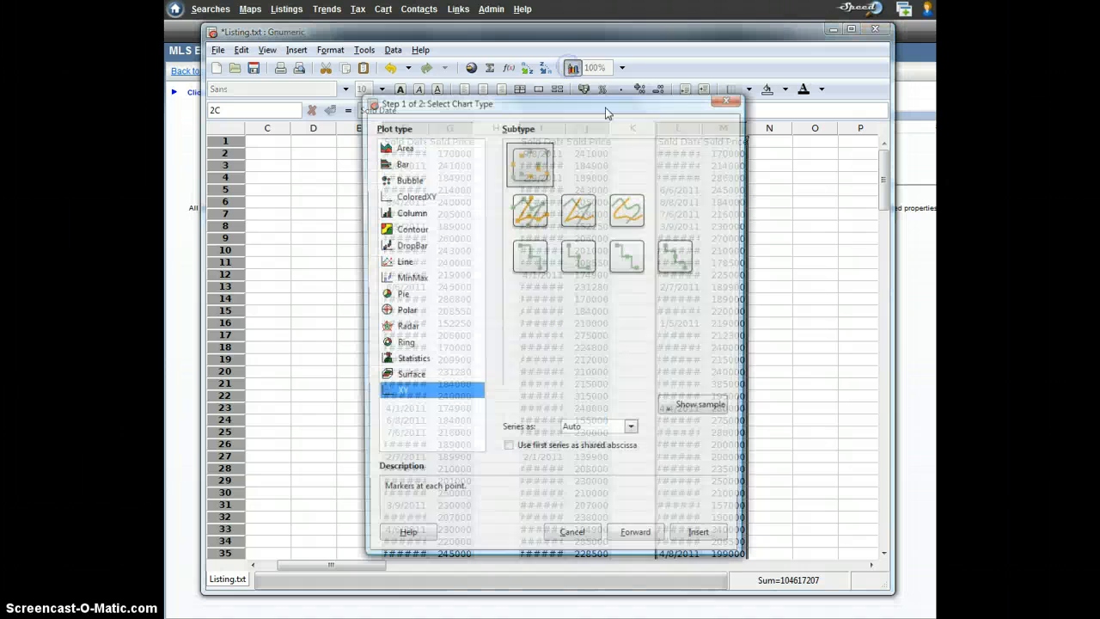
pyautogui.click(700, 410)
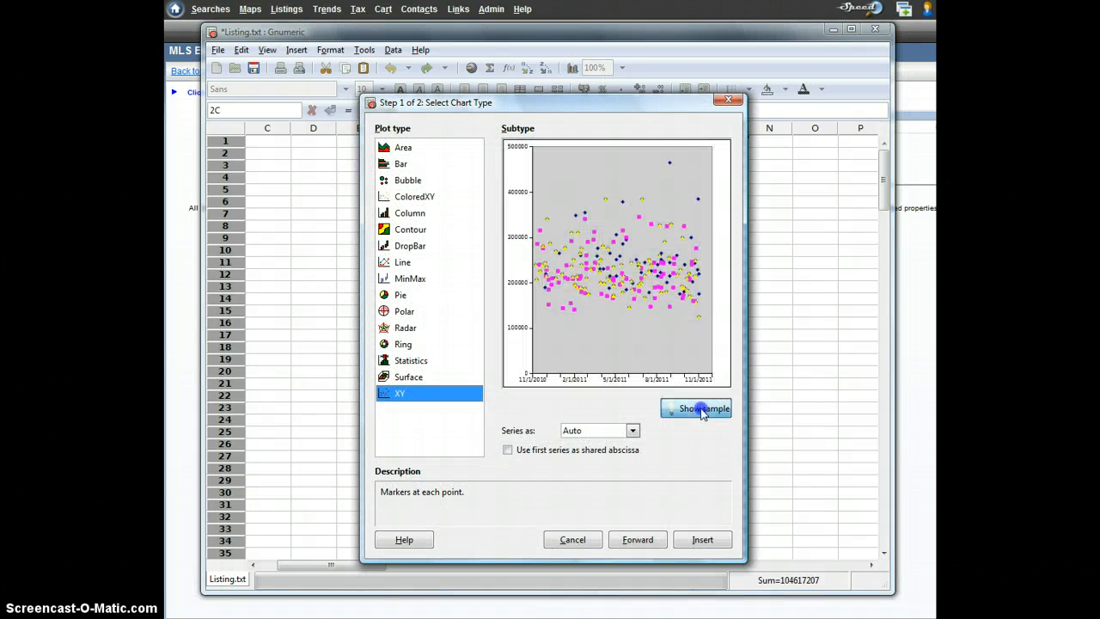
pyautogui.moveTo(698, 490); pyautogui.dragTo(695, 494)
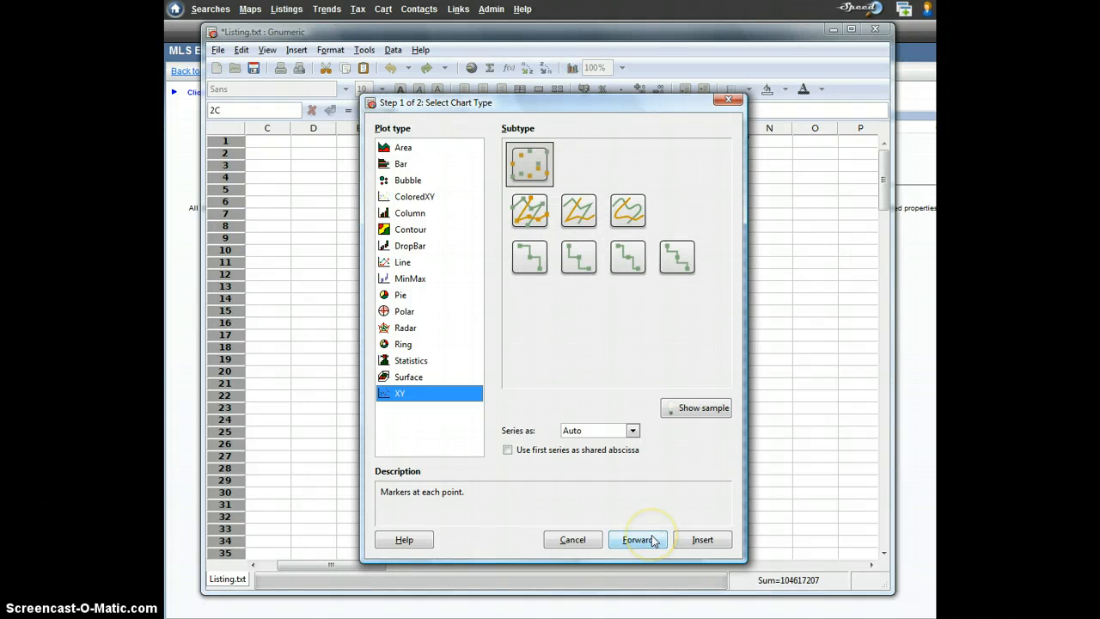
# - Continue to chart customization and add a graph title reading "Anatolia Sales: Typical vs. REO vs. SS"
pyautogui.click(653, 539)
pyautogui.click(497, 131)
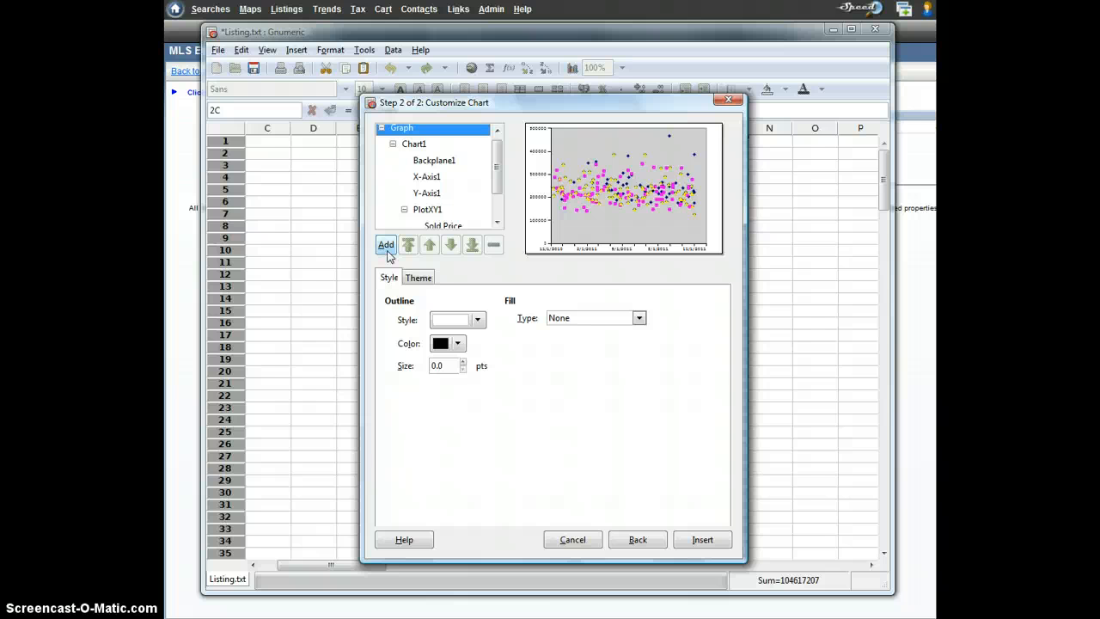
pyautogui.click(386, 246)
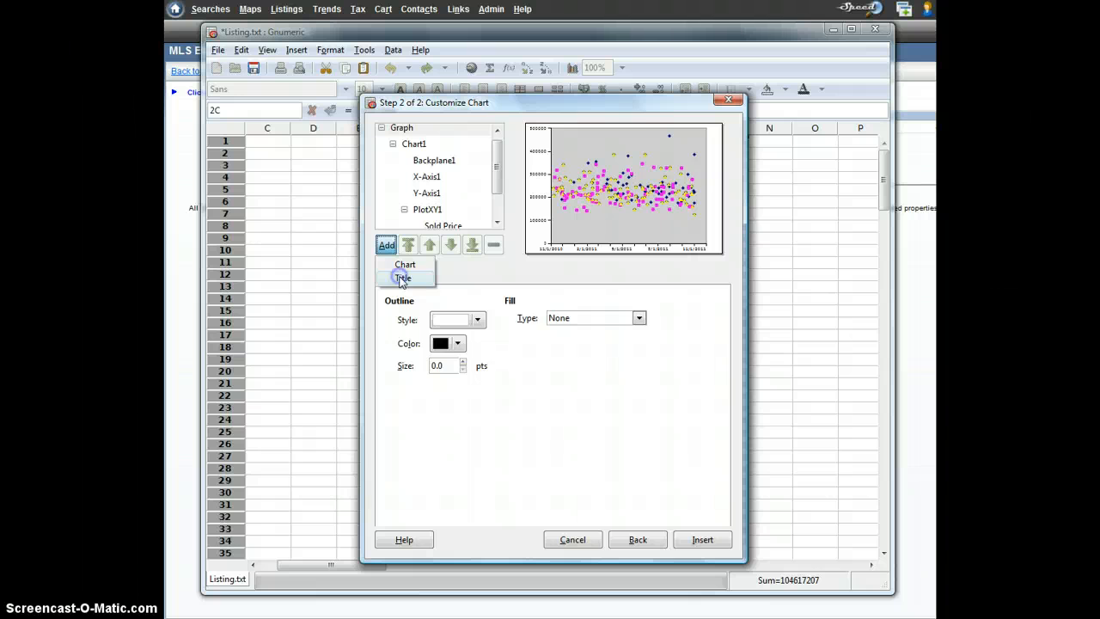
pyautogui.click(402, 279)
pyautogui.click(465, 305)
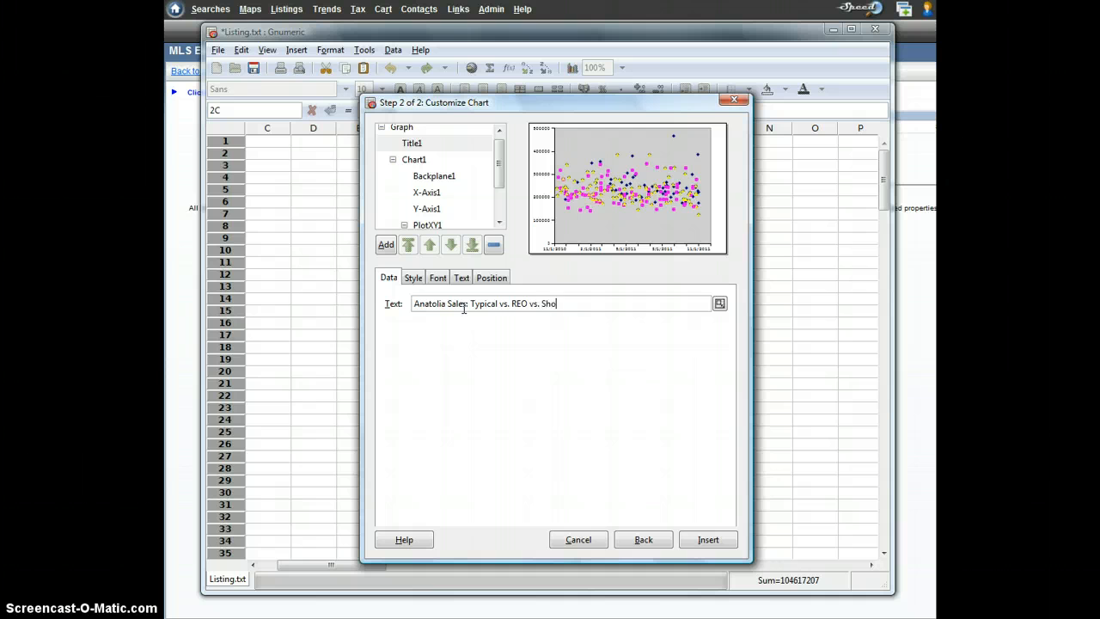
pyautogui.press('Return')
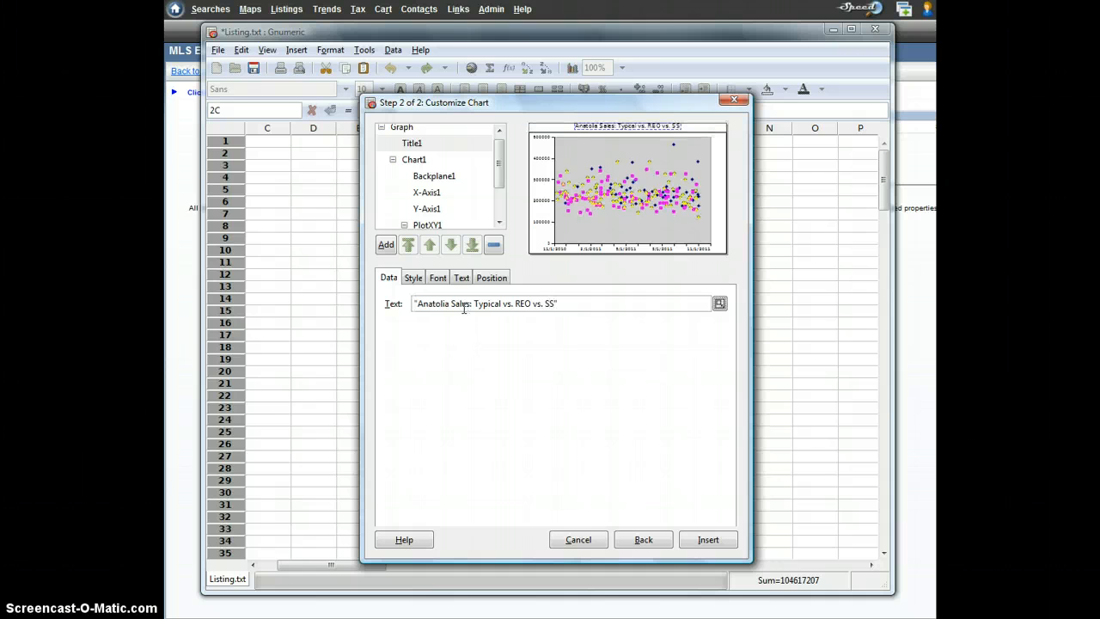
# - Set the outline color of Chart1 to white
pyautogui.click(415, 160)
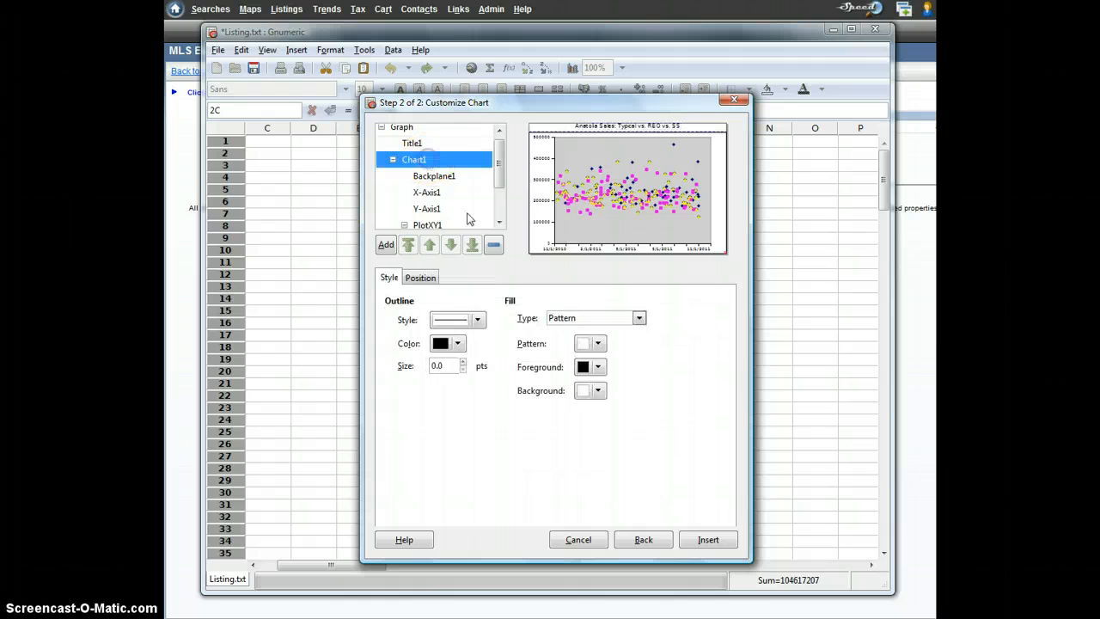
pyautogui.click(459, 344)
pyautogui.click(774, 442)
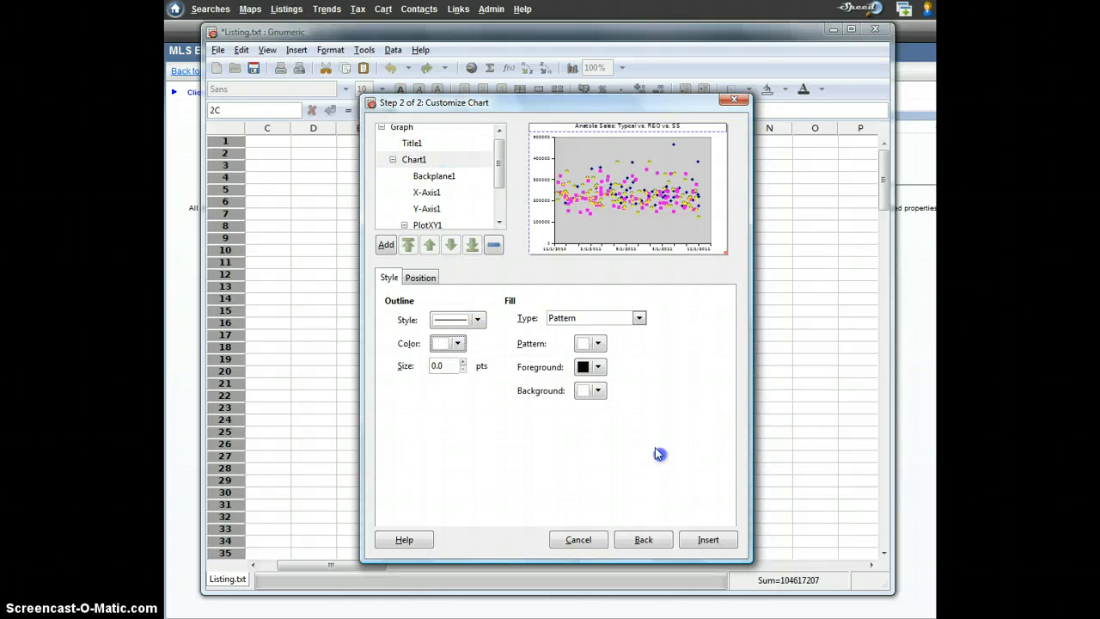
pyautogui.click(401, 129)
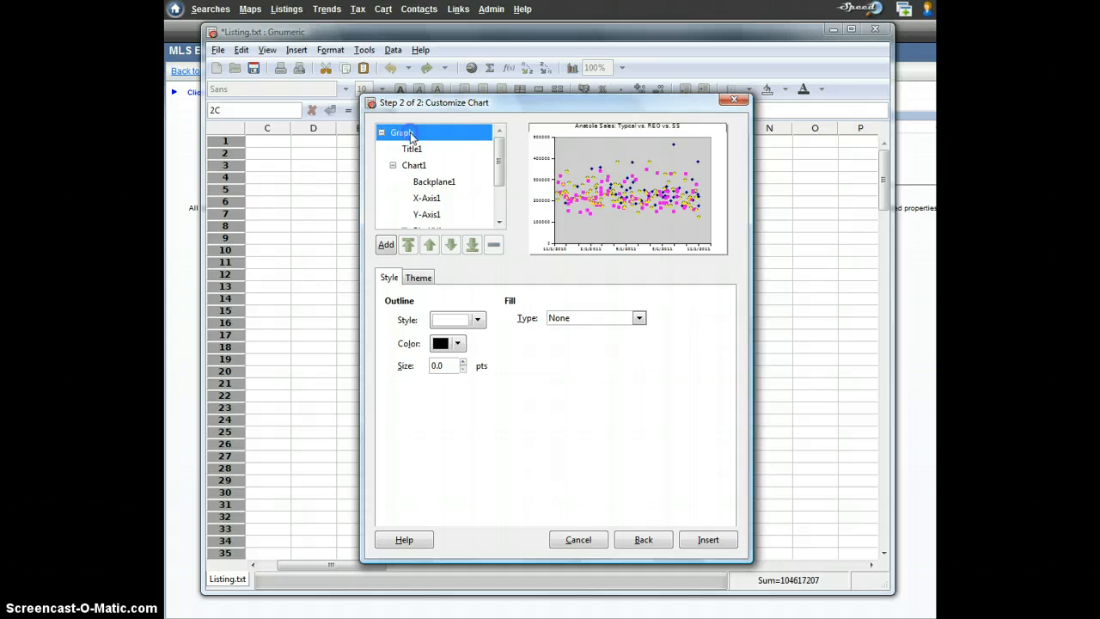
pyautogui.click(386, 246)
pyautogui.click(392, 278)
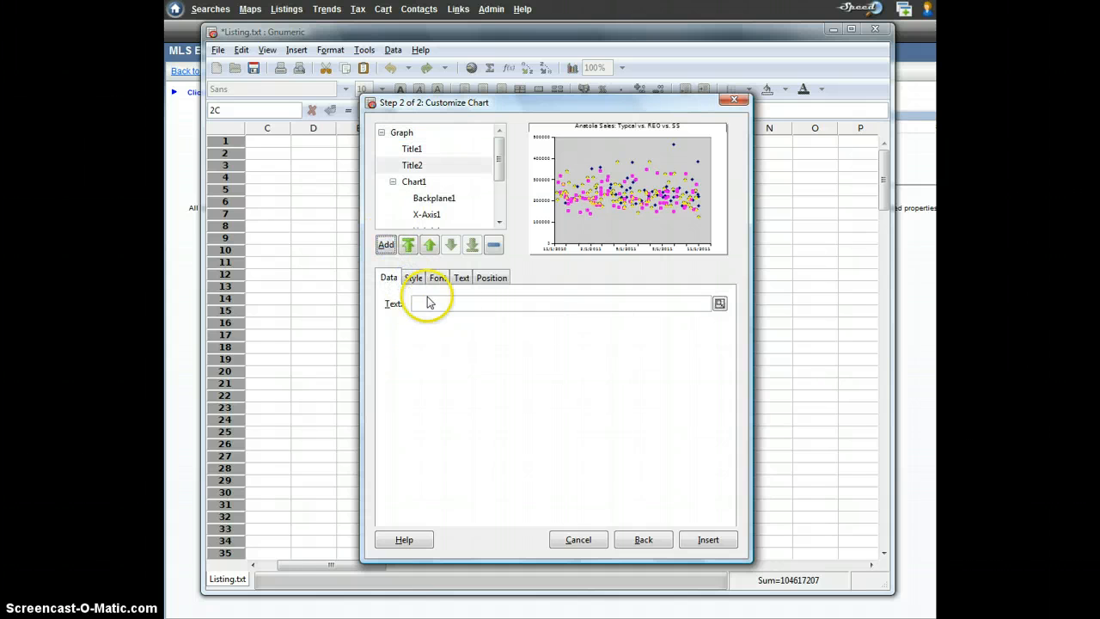
pyautogui.click(446, 304)
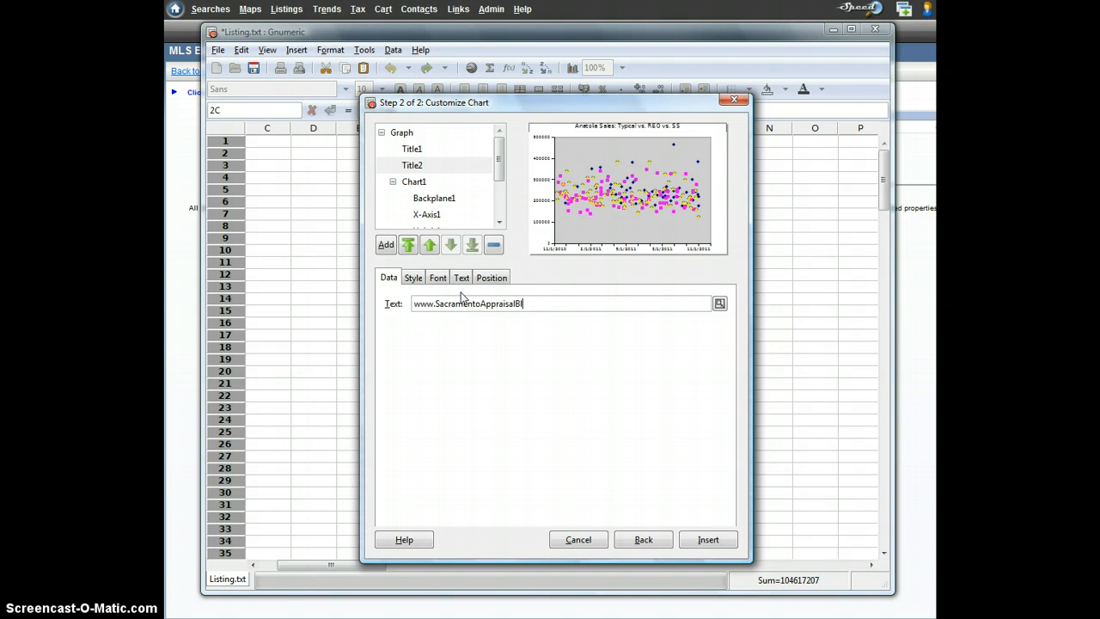
pyautogui.press('Return')
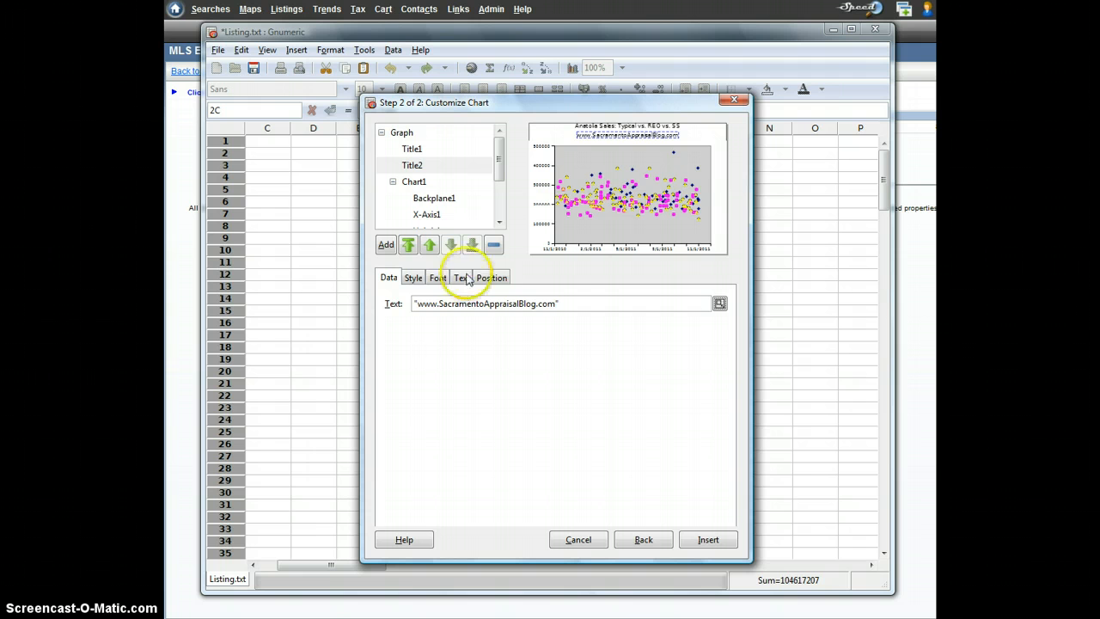
pyautogui.click(492, 277)
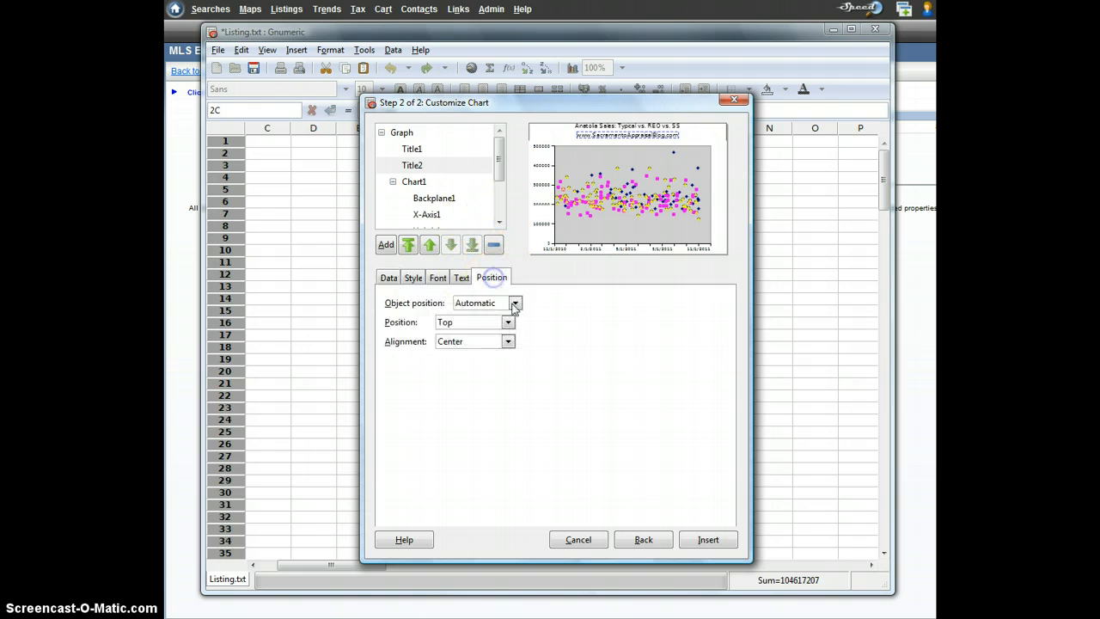
pyautogui.click(486, 324)
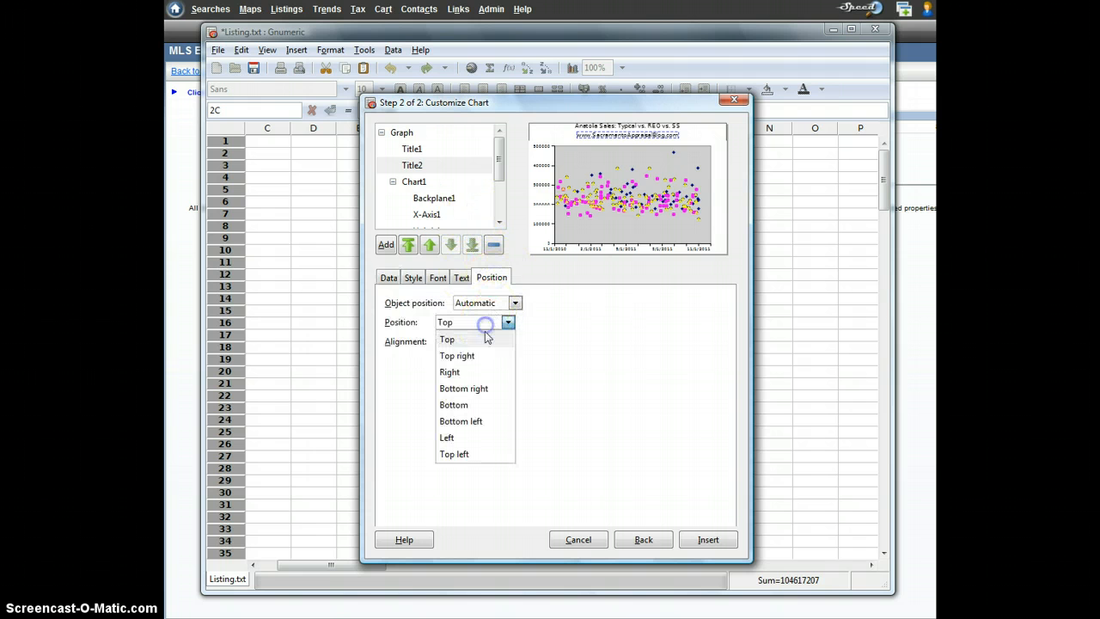
pyautogui.click(465, 403)
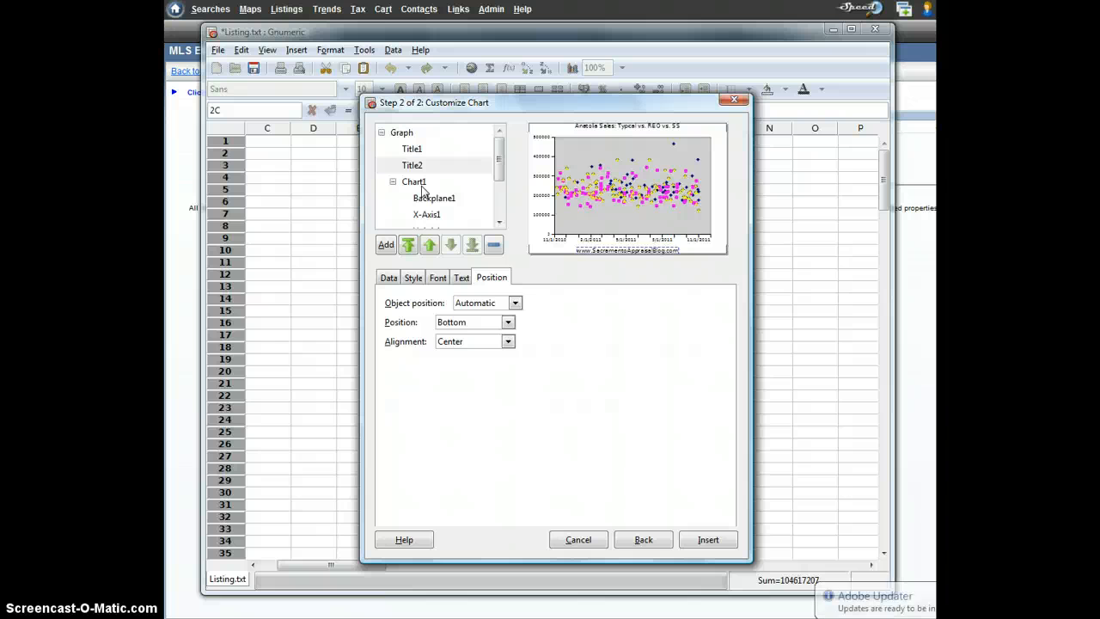
# - Give the chart's backplane a light blue background fill and a black outline
pyautogui.click(419, 184)
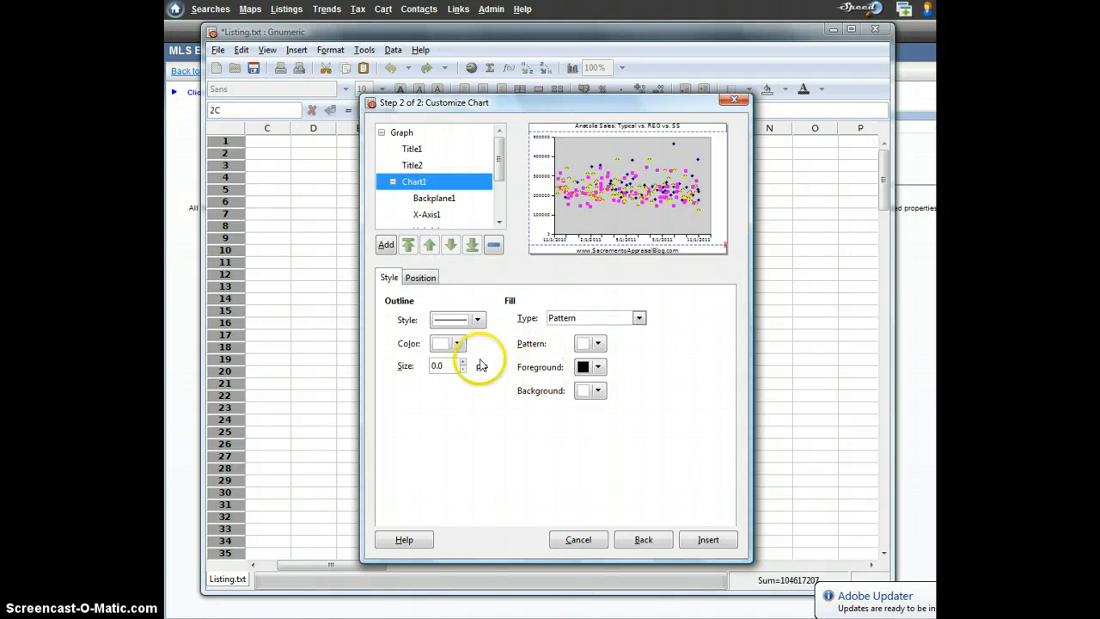
pyautogui.click(432, 203)
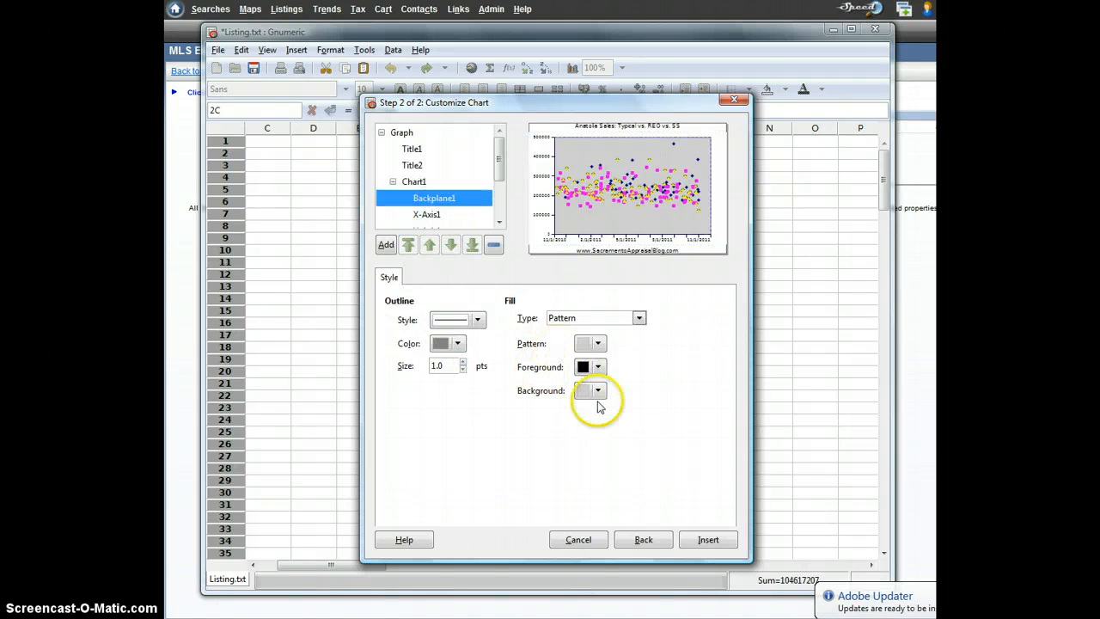
pyautogui.click(591, 390)
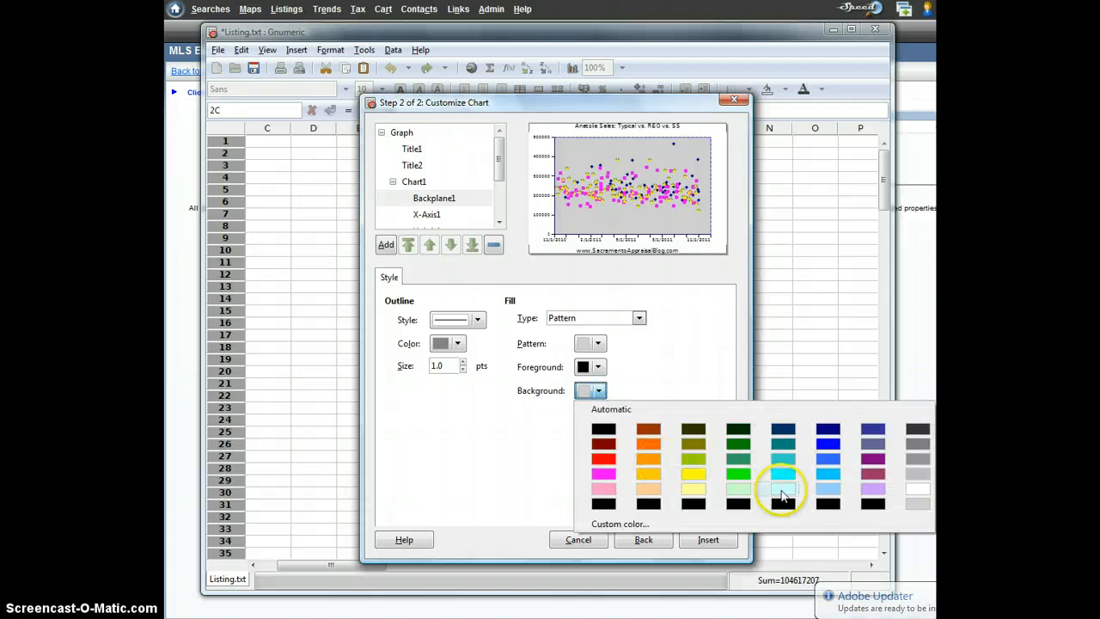
pyautogui.click(827, 488)
pyautogui.click(454, 348)
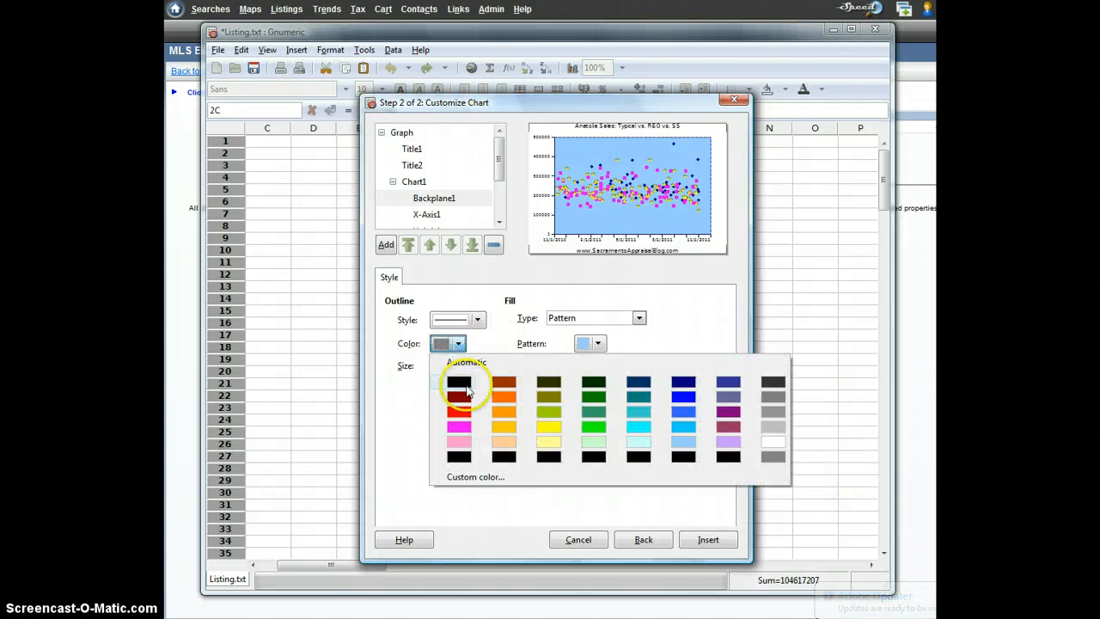
pyautogui.click(462, 386)
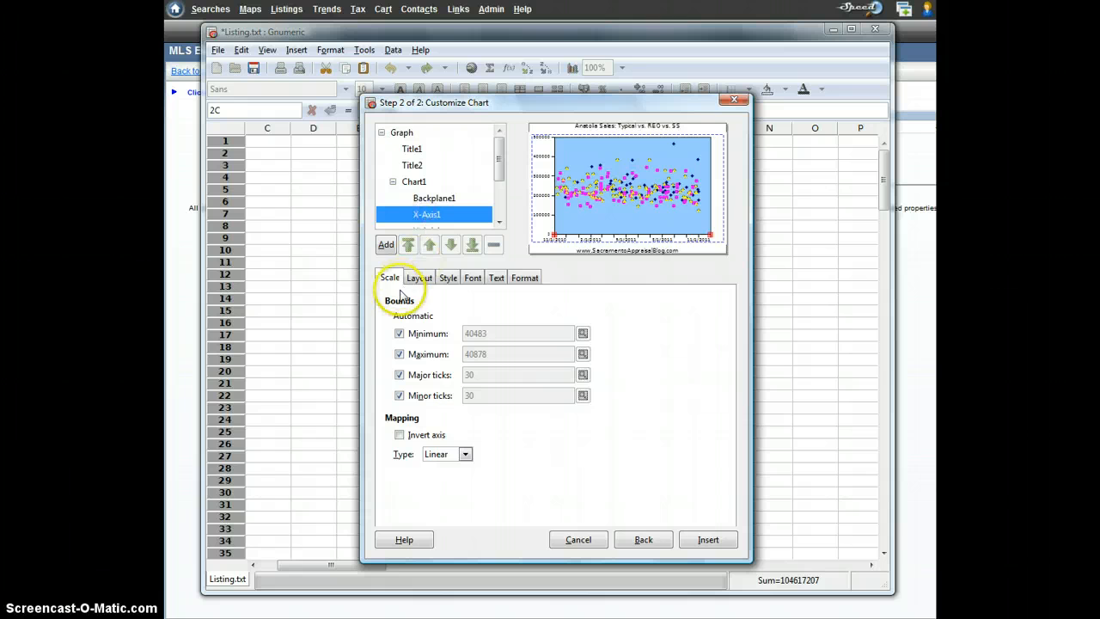
# - Add an X-axis label reading "All Sales: November 2010 - November 2011"
pyautogui.click(386, 245)
pyautogui.click(404, 278)
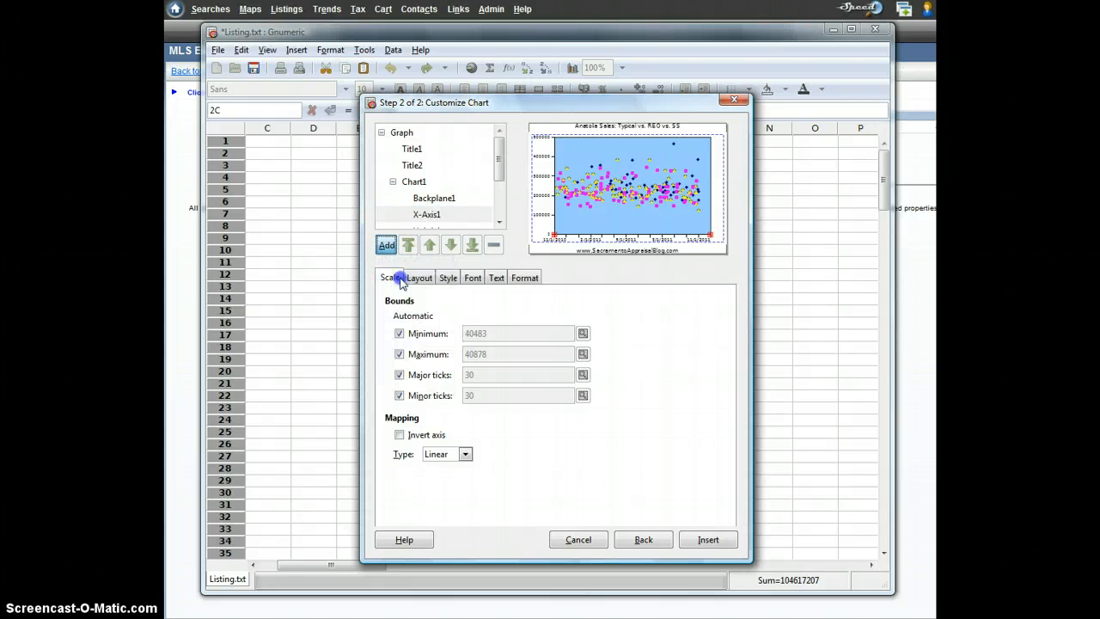
pyautogui.click(441, 303)
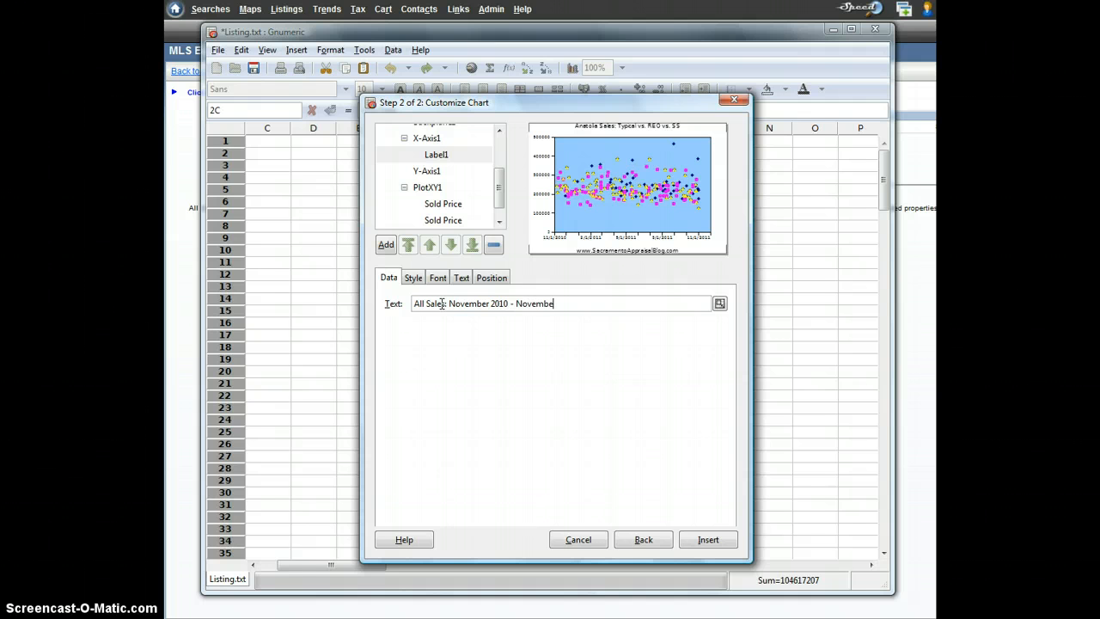
pyautogui.write('1')
pyautogui.press('Return')
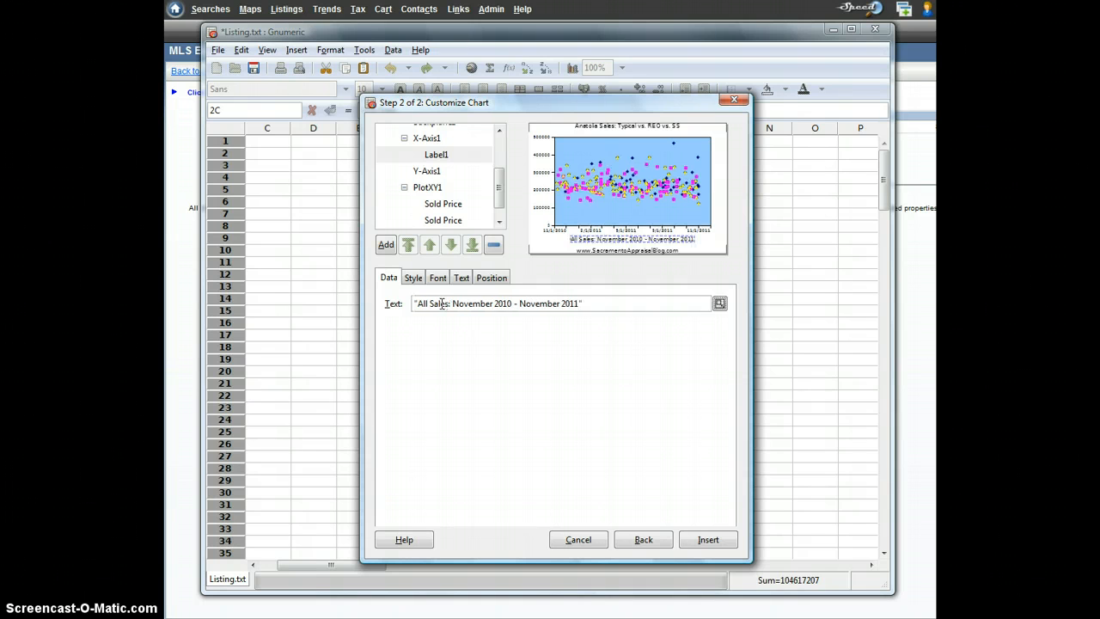
# - Add a second axis line to the Y-axis and set the axis's major ticks to 50000
pyautogui.click(427, 172)
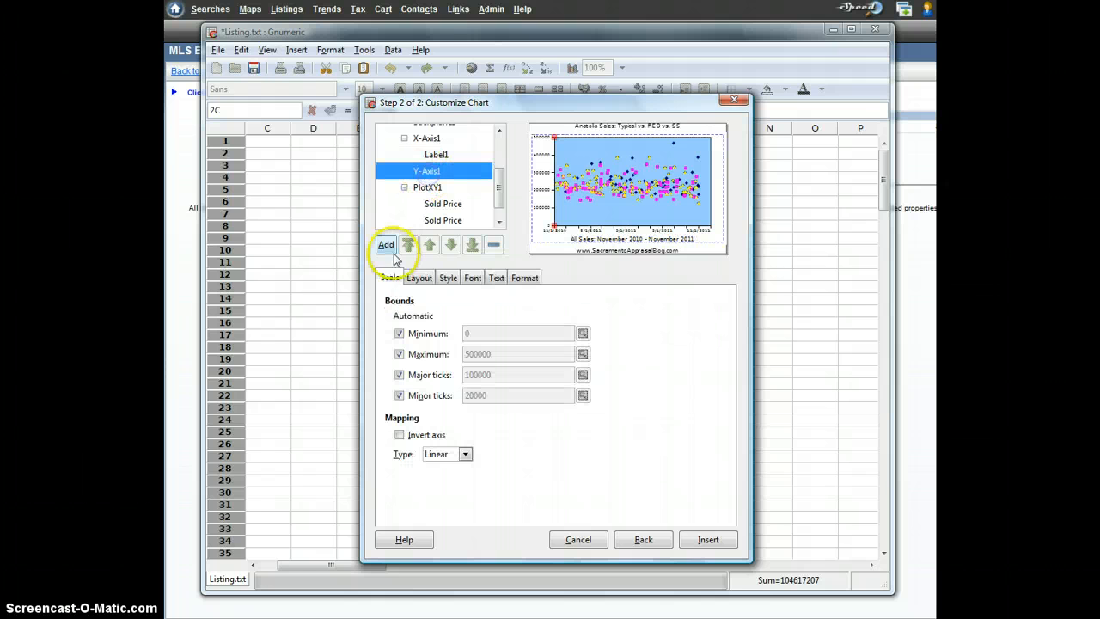
pyautogui.click(386, 245)
pyautogui.click(413, 264)
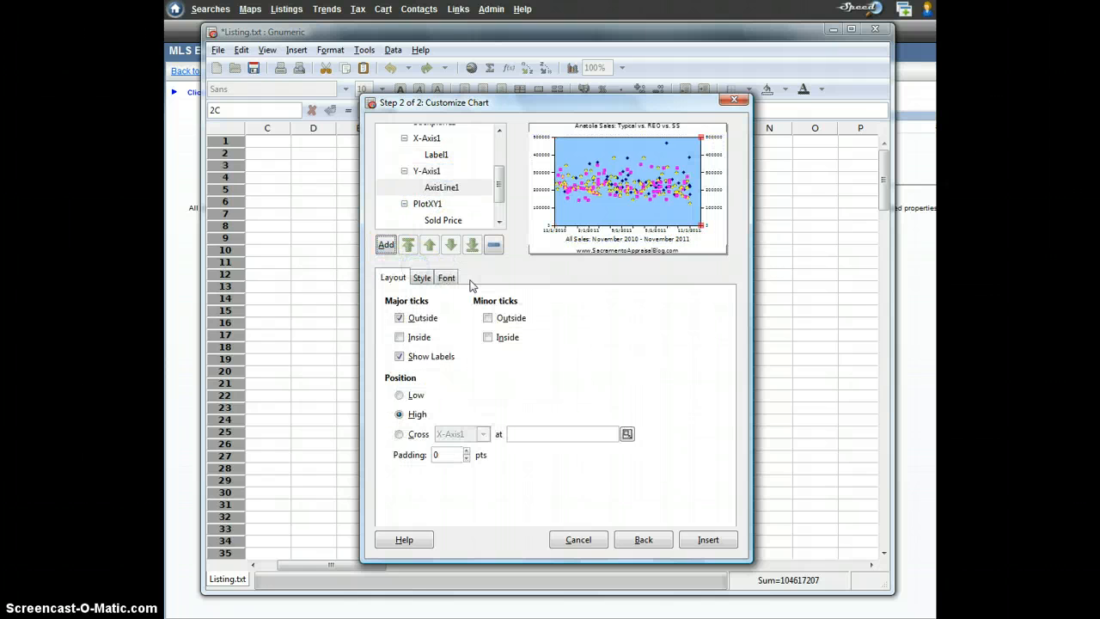
pyautogui.click(422, 171)
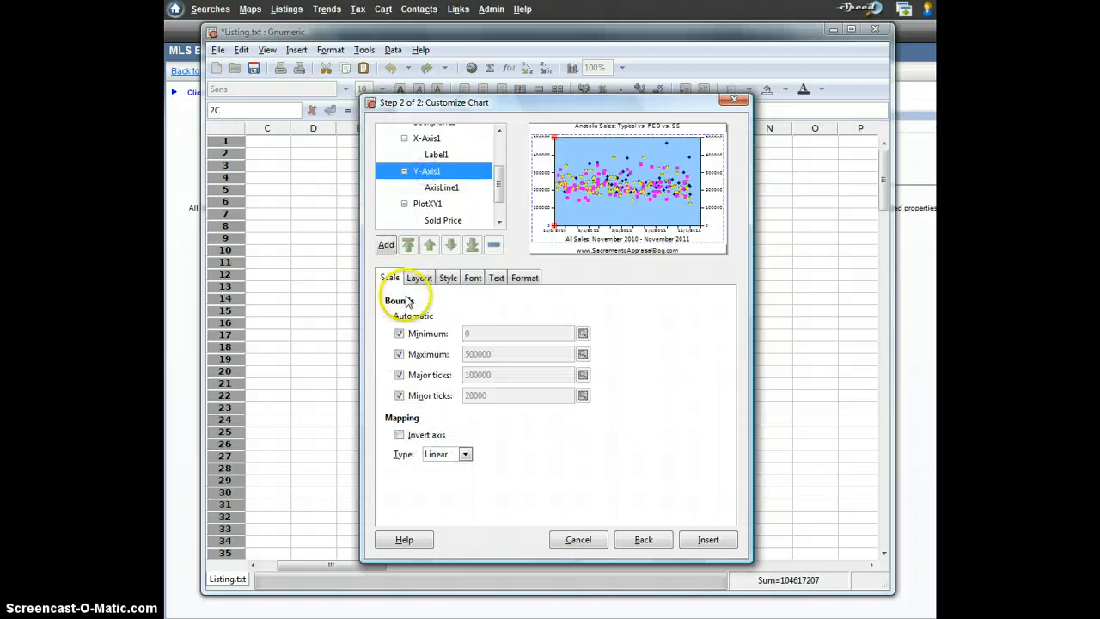
pyautogui.click(400, 374)
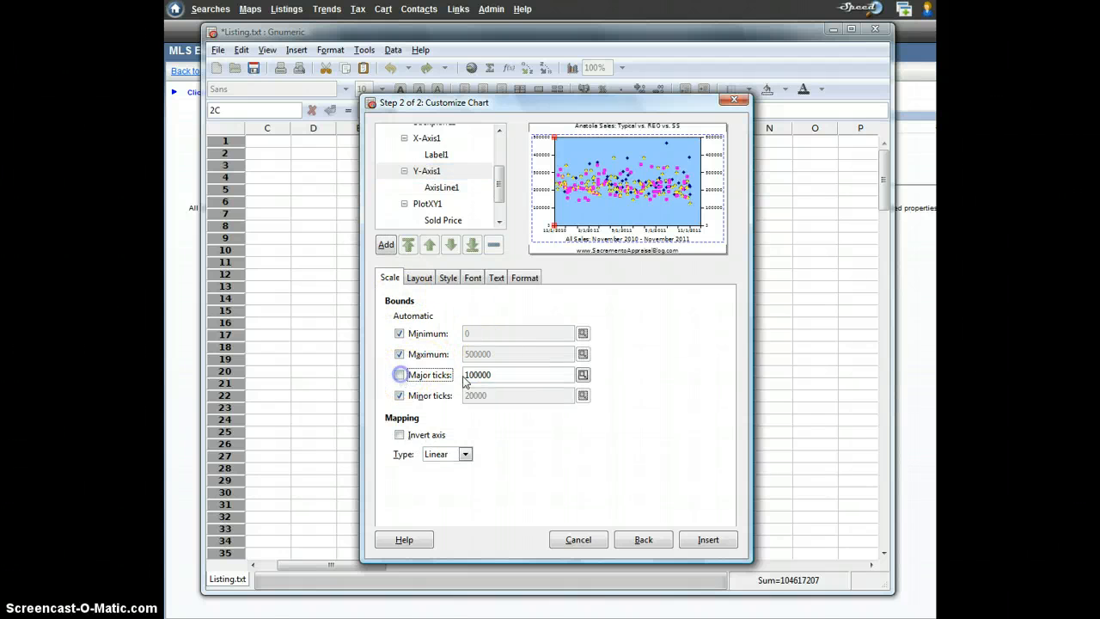
pyautogui.click(471, 375)
pyautogui.write('5')
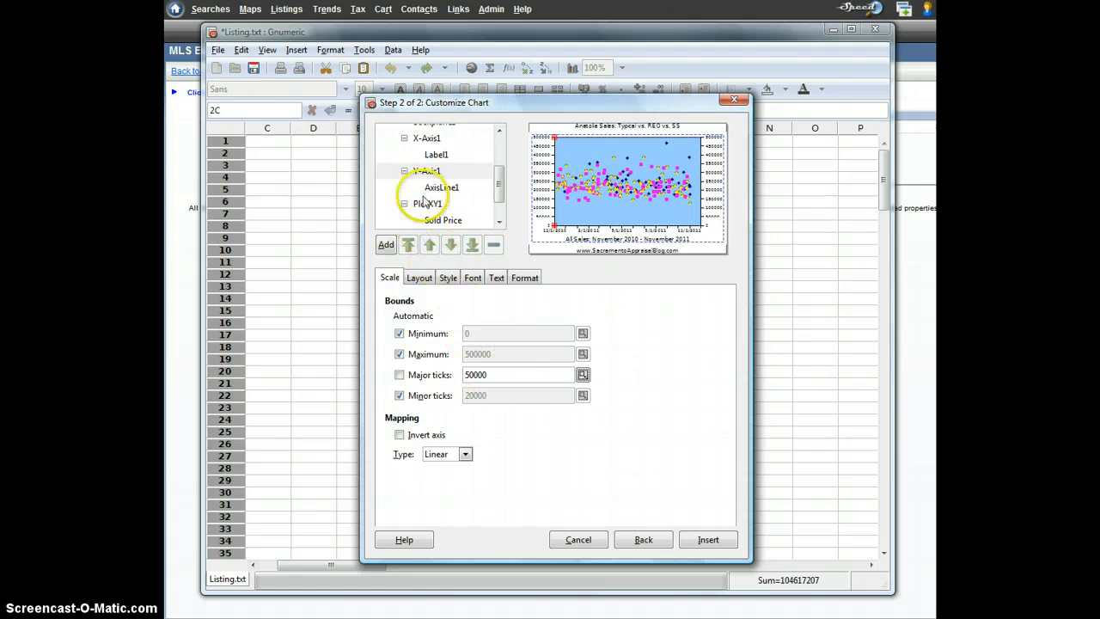
# - Add a second axis line to the X-axis of the chart
pyautogui.click(423, 141)
pyautogui.click(386, 246)
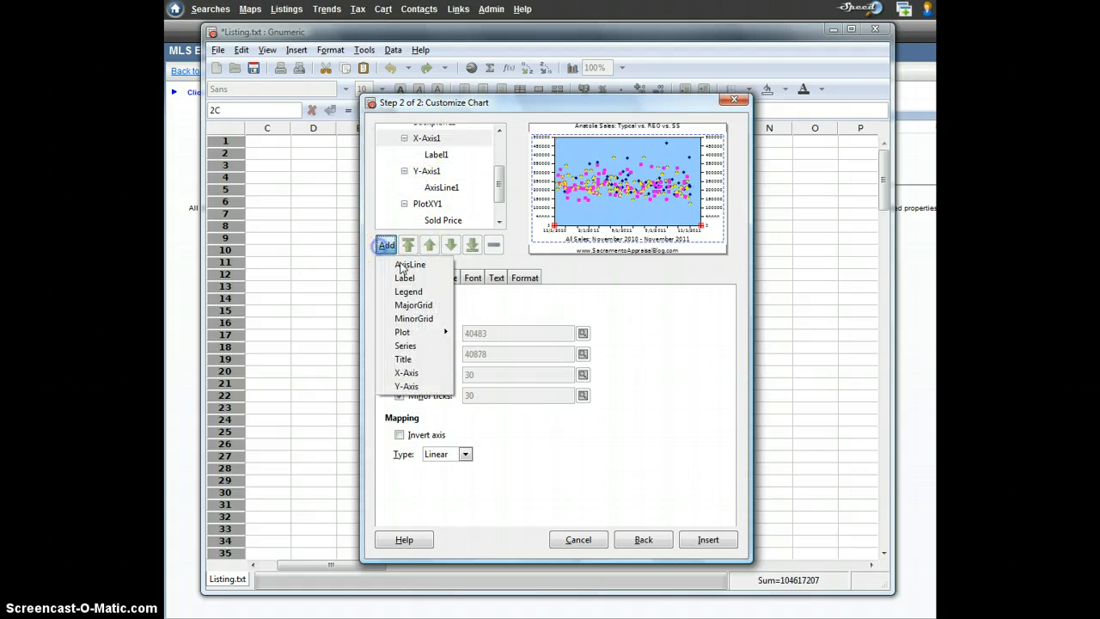
pyautogui.click(391, 265)
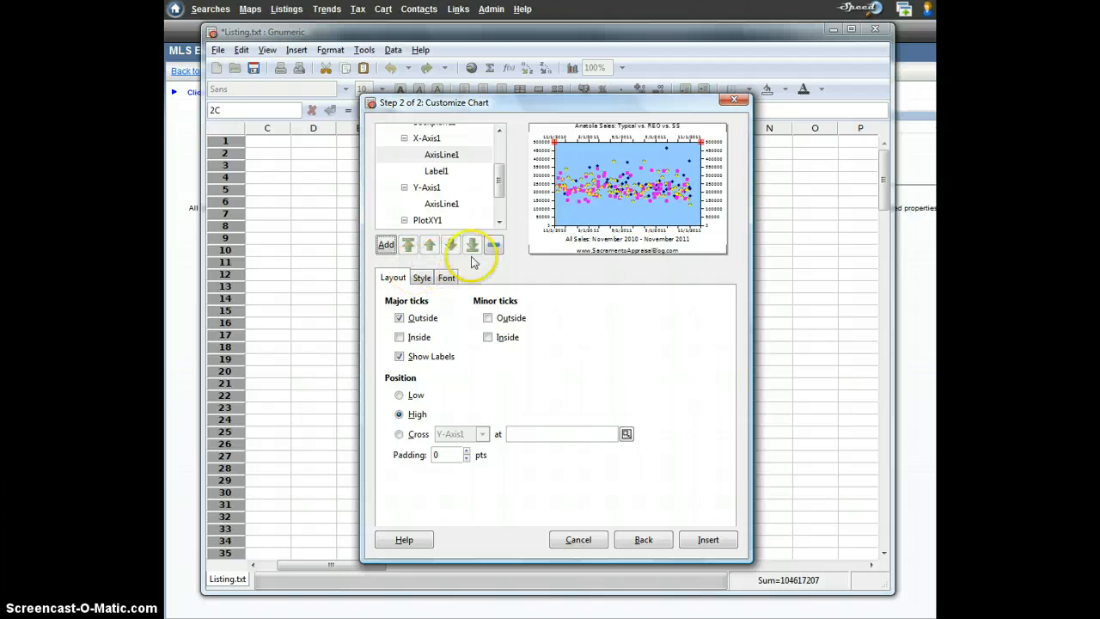
# - Name the first Sold Price series of the XY plot, the one using columns F and G, "Typical"
pyautogui.click(499, 223)
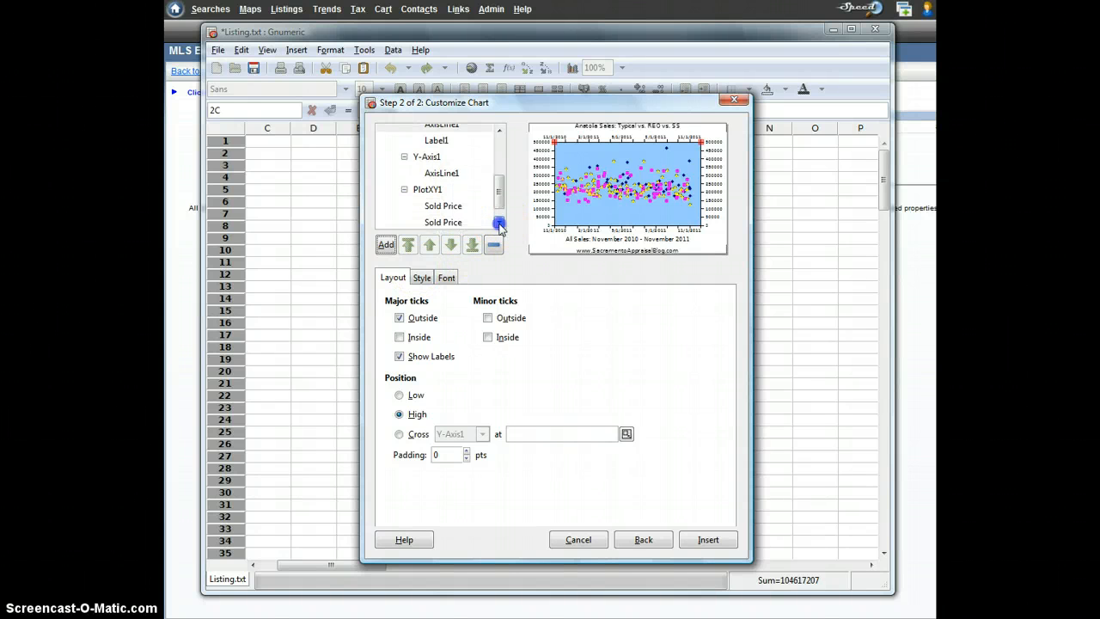
pyautogui.click(499, 222)
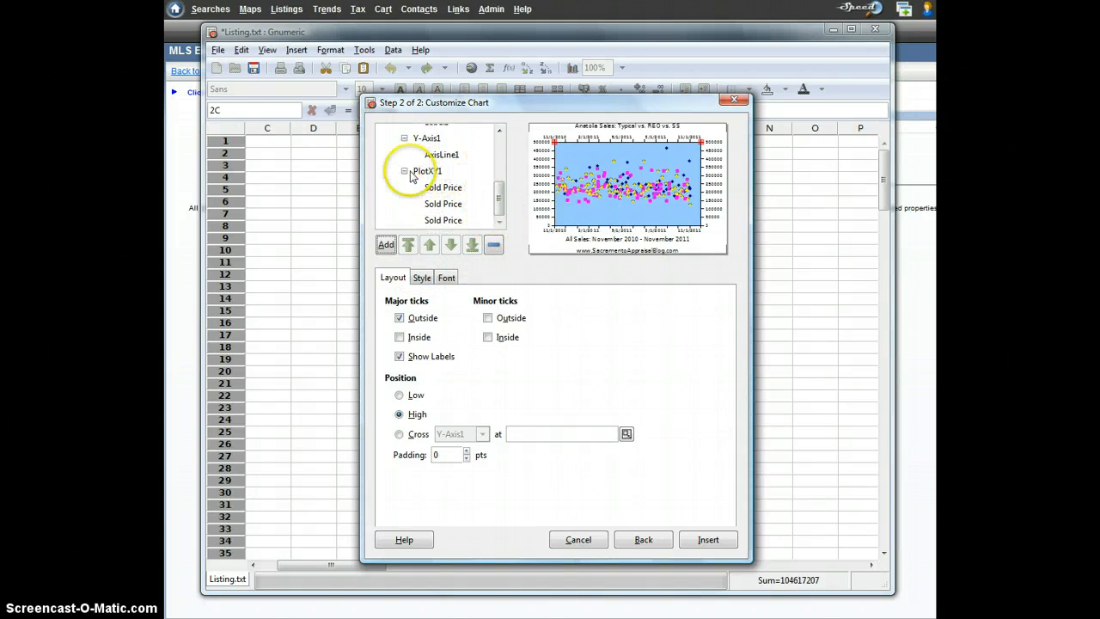
pyautogui.click(452, 191)
pyautogui.click(443, 327)
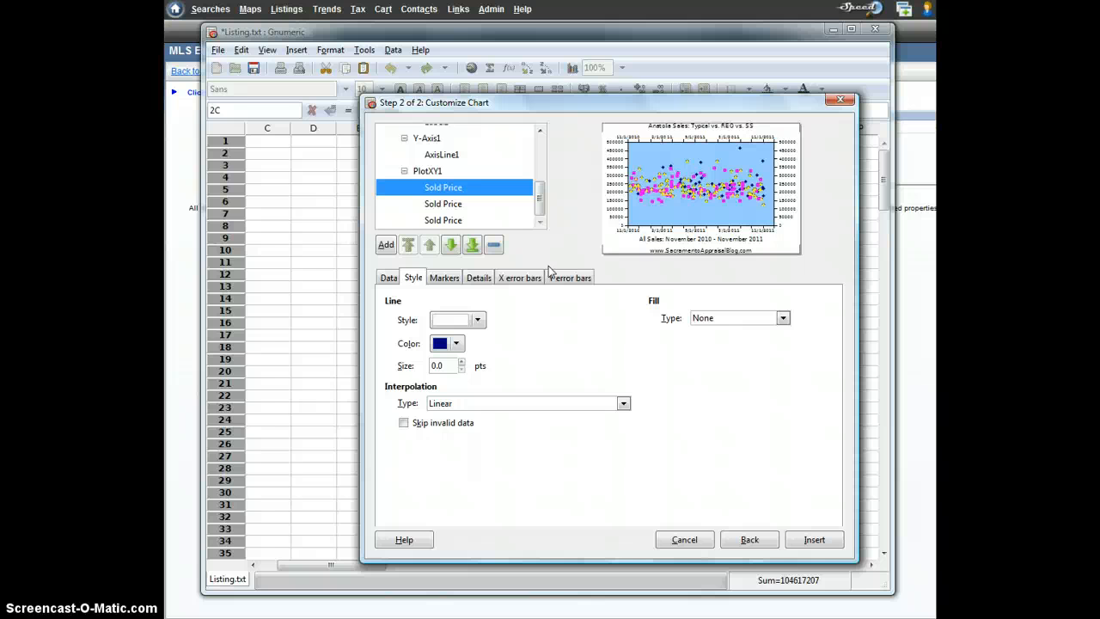
pyautogui.click(703, 203)
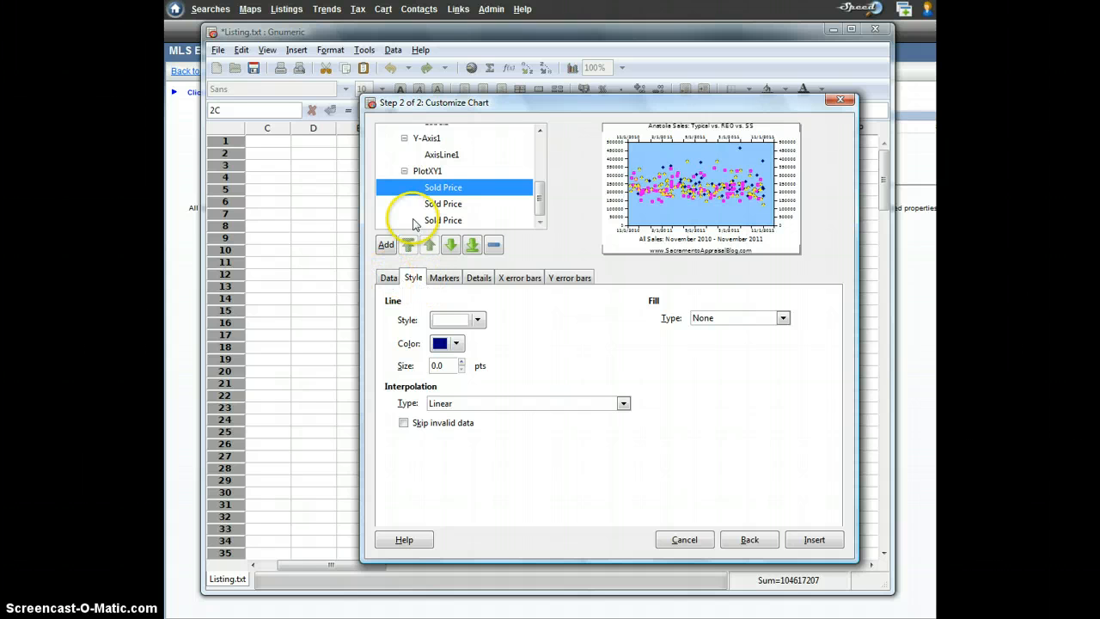
pyautogui.click(445, 201)
pyautogui.click(446, 191)
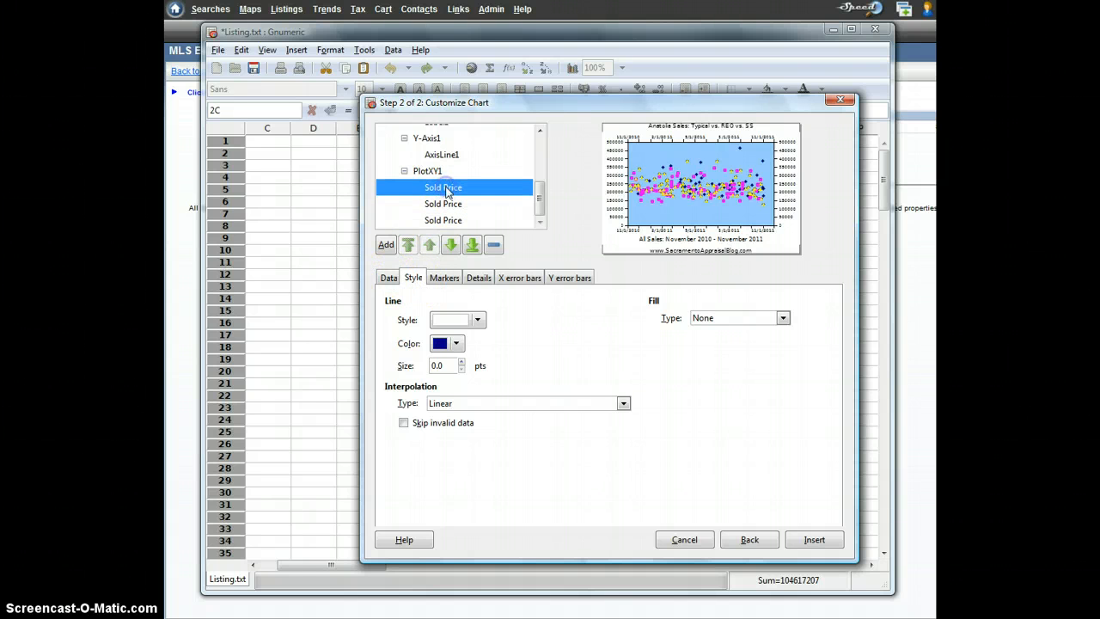
pyautogui.click(390, 279)
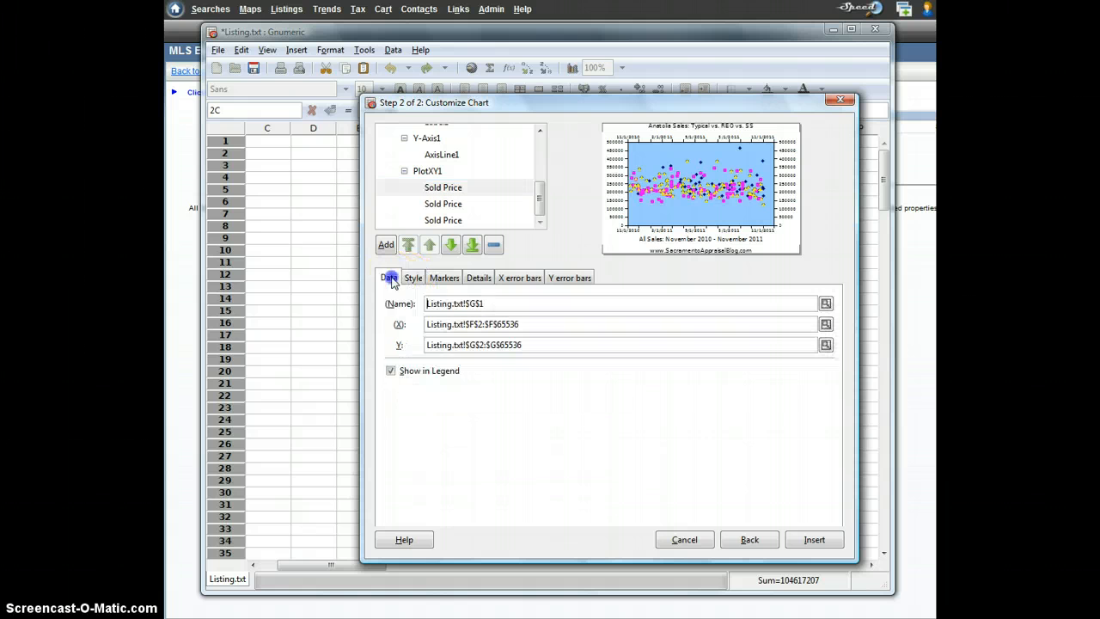
pyautogui.moveTo(504, 301); pyautogui.dragTo(436, 303)
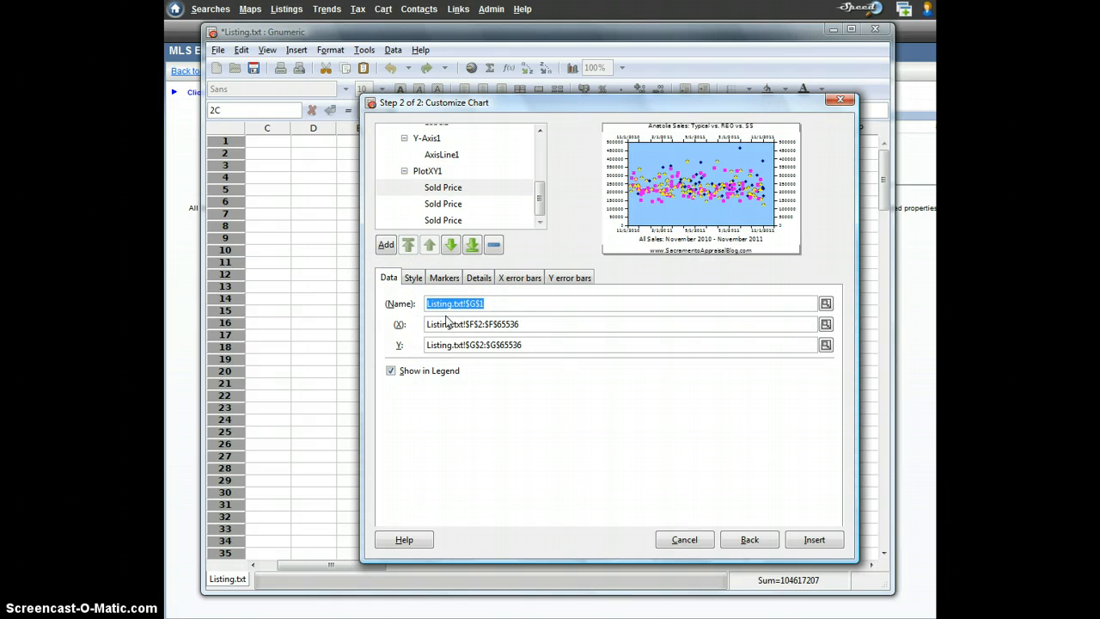
pyautogui.write('Typical"')
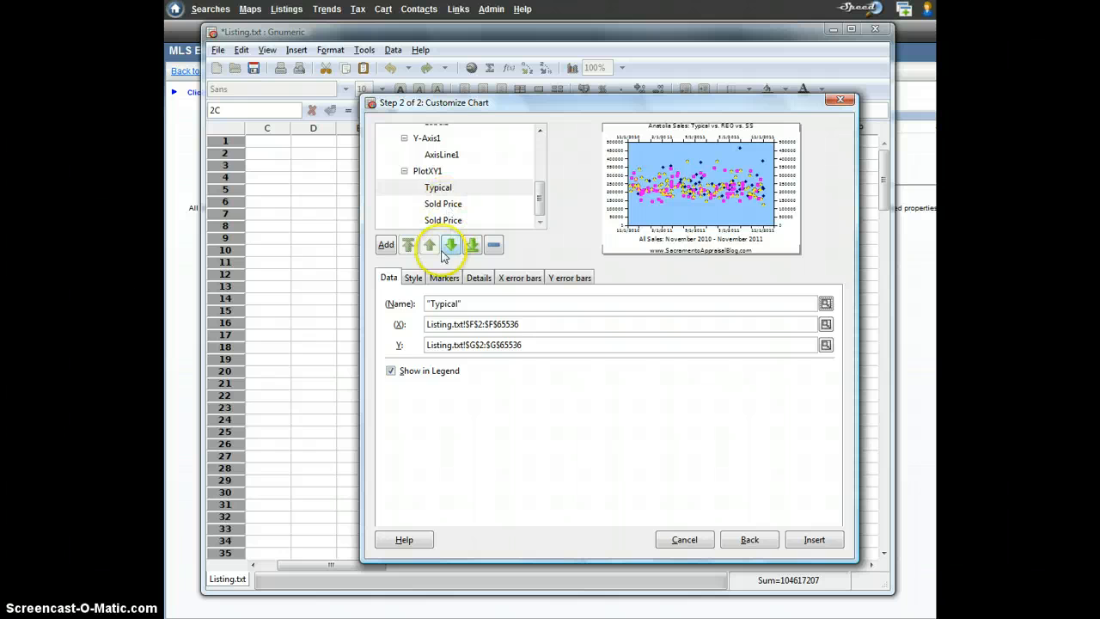
# - Change the Typical series' markers to circles with a size of 4 pts
pyautogui.click(445, 277)
pyautogui.click(456, 320)
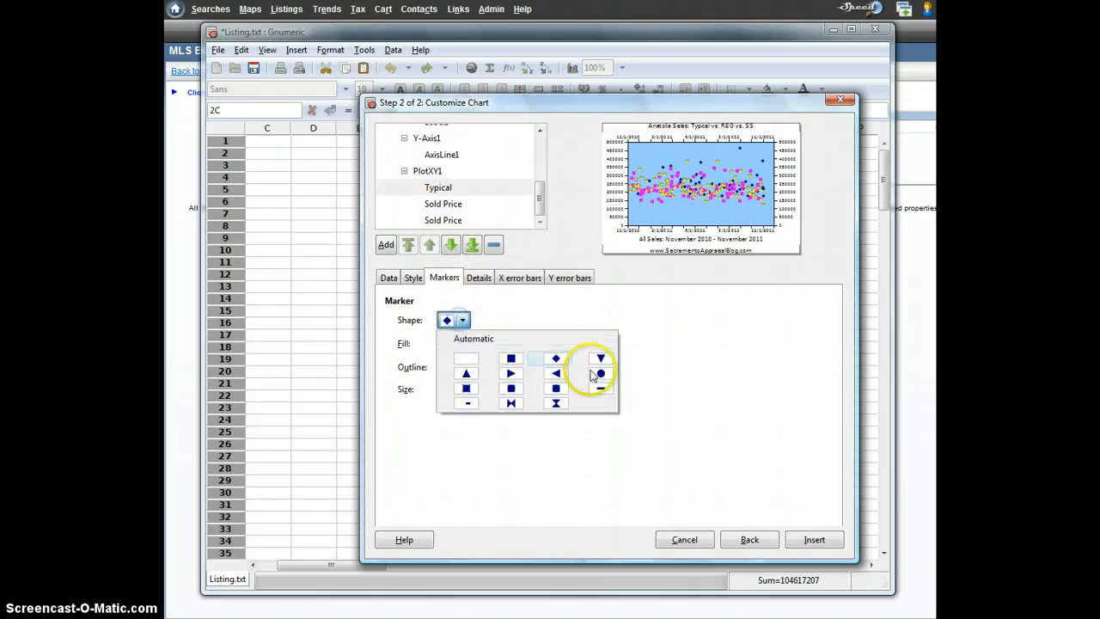
pyautogui.click(600, 373)
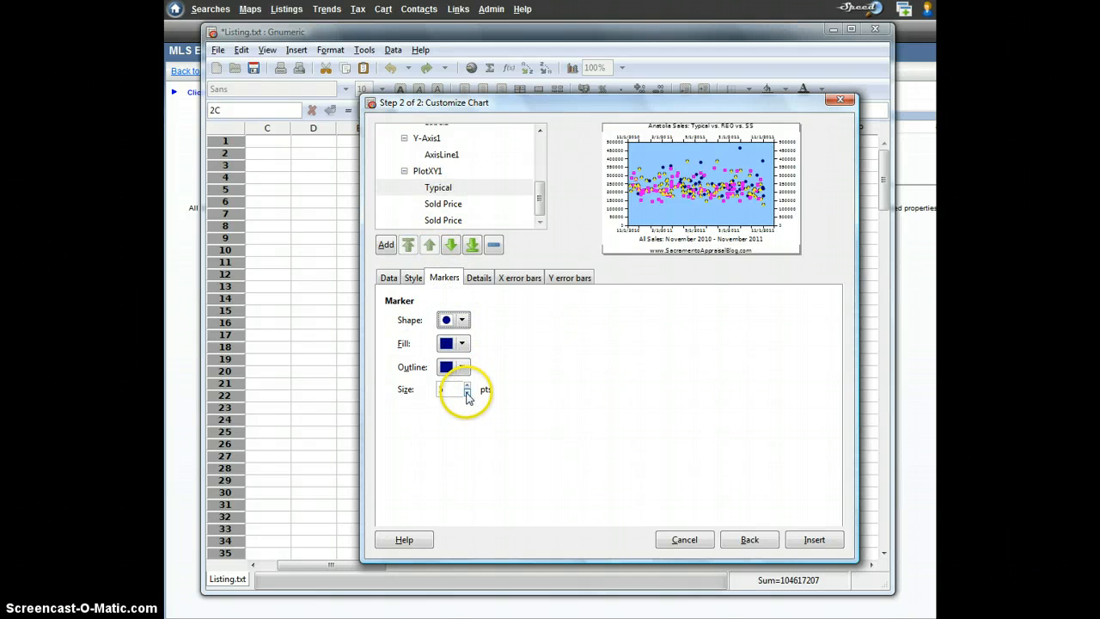
pyautogui.click(466, 394)
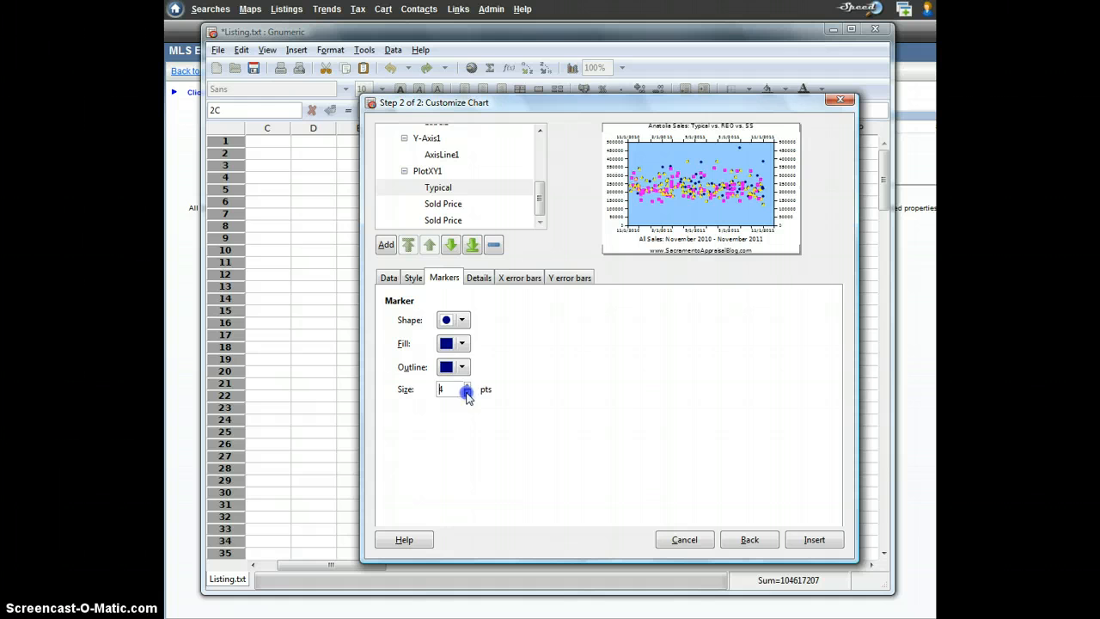
# - Change the magenta Sold Price series' markers to circles with a size of 4 pts
pyautogui.click(443, 204)
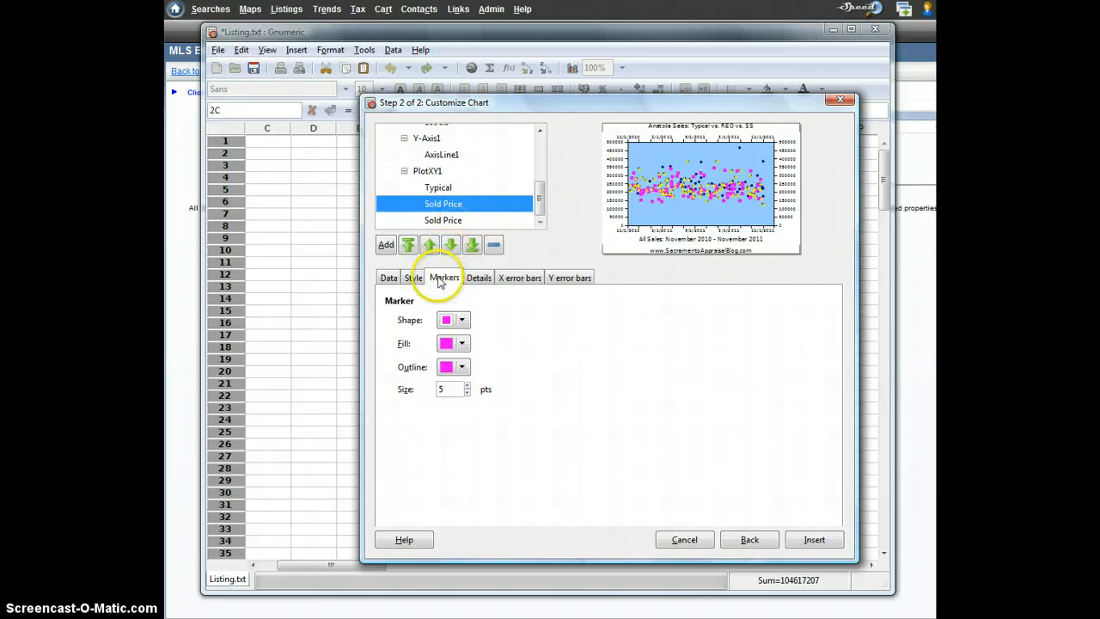
pyautogui.click(462, 320)
pyautogui.click(593, 376)
pyautogui.click(467, 393)
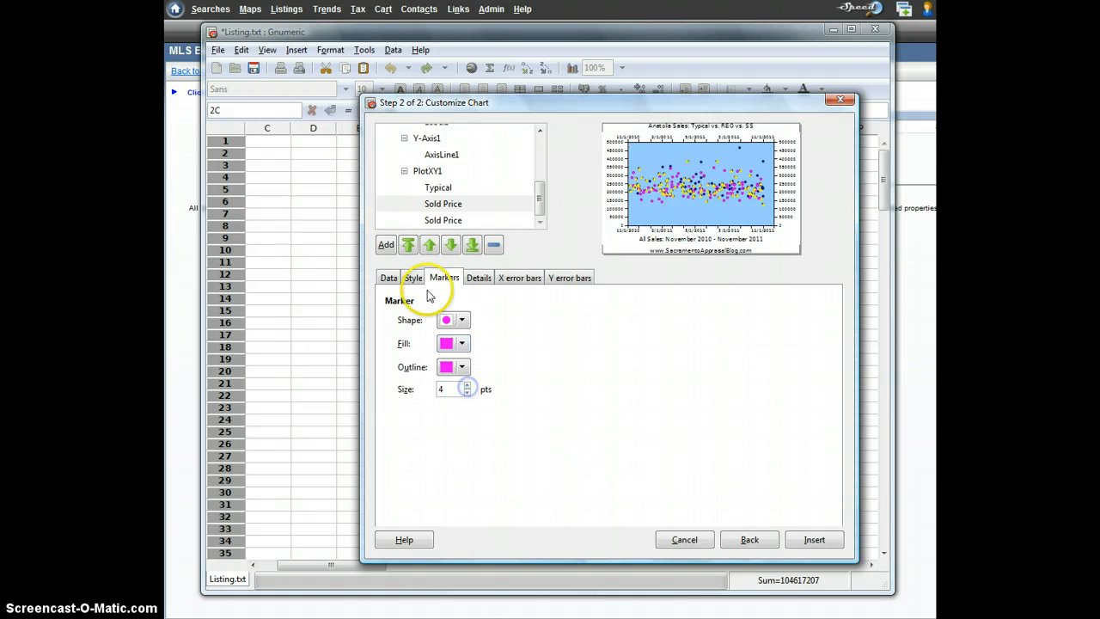
# - Name the magenta Sold Price series "REO"
pyautogui.click(389, 277)
pyautogui.moveTo(486, 303); pyautogui.dragTo(413, 305)
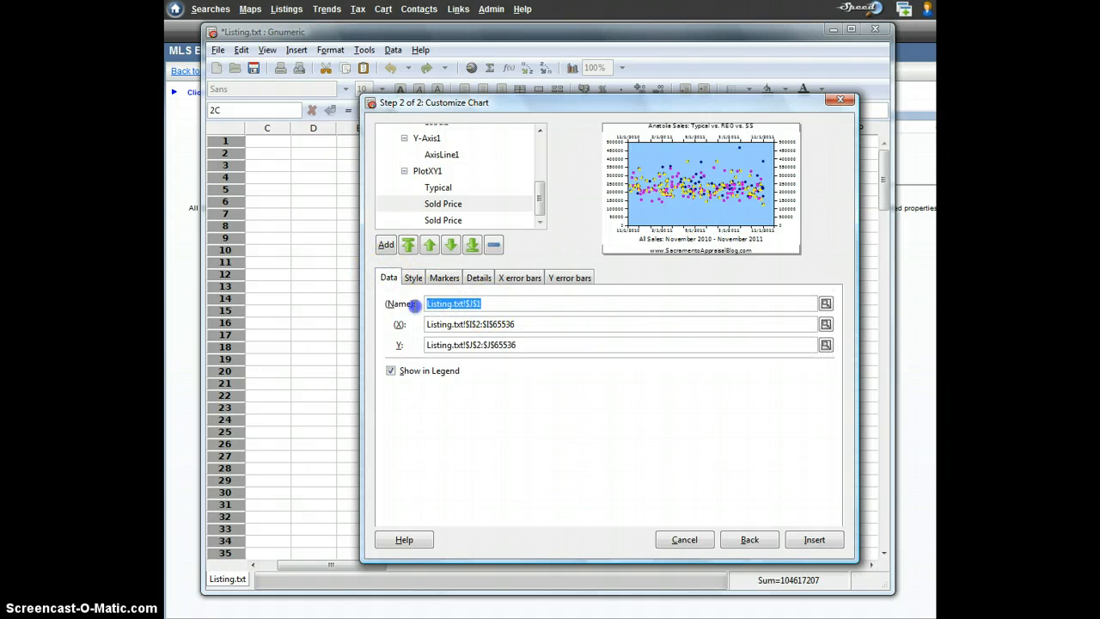
pyautogui.click(413, 278)
pyautogui.click(388, 277)
pyautogui.click(494, 308)
pyautogui.write('Sh')
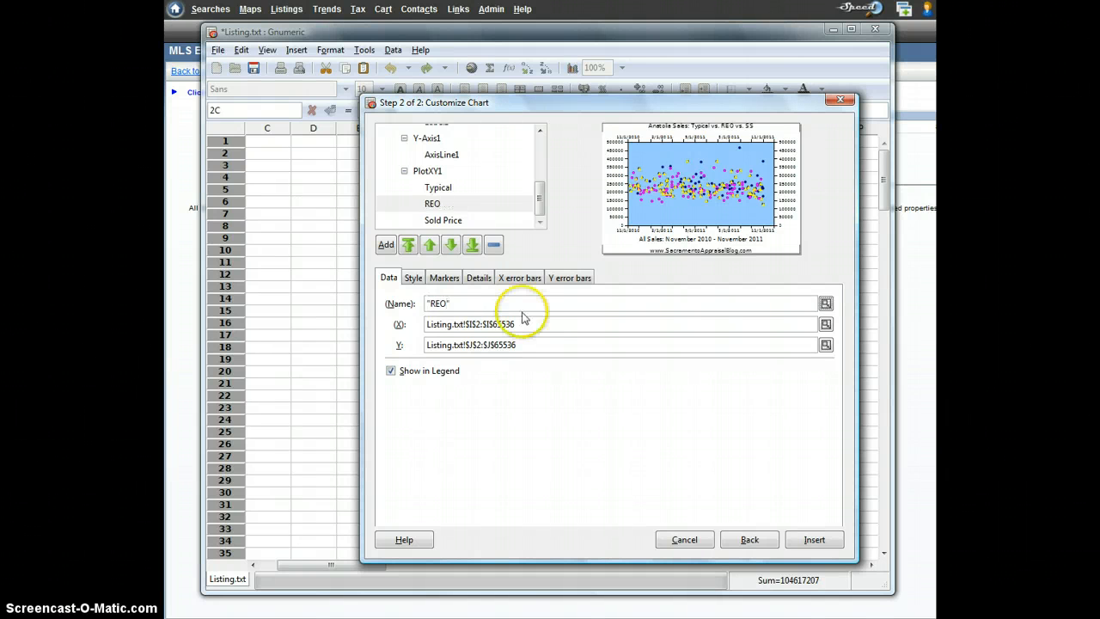
# - Change the yellow Sold Price series' markers to circles with a size of 4 pts
pyautogui.click(451, 222)
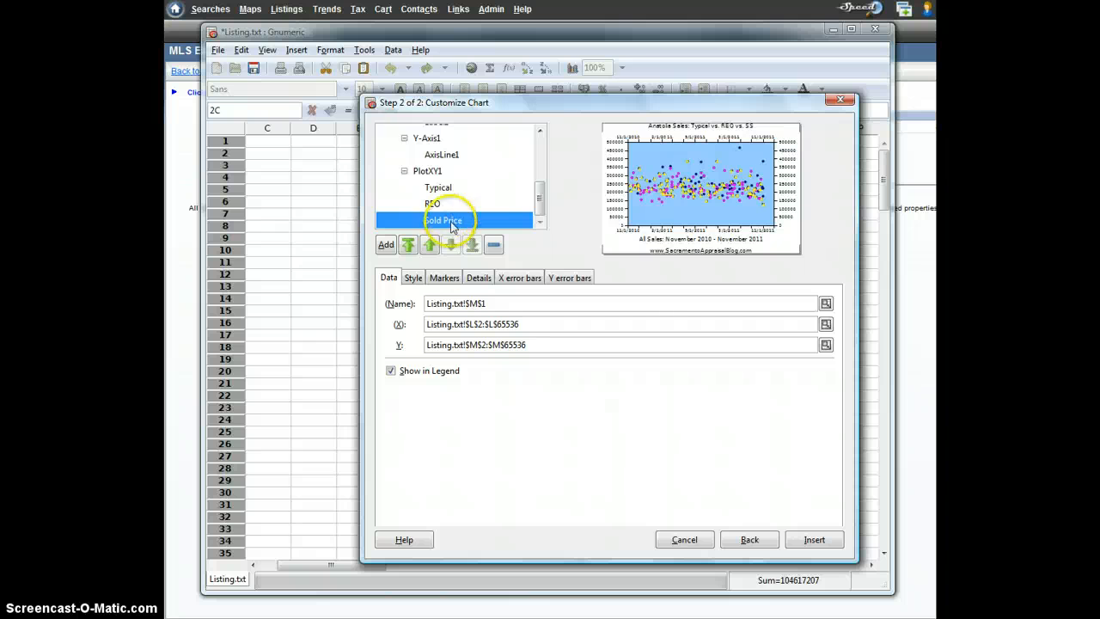
pyautogui.click(413, 280)
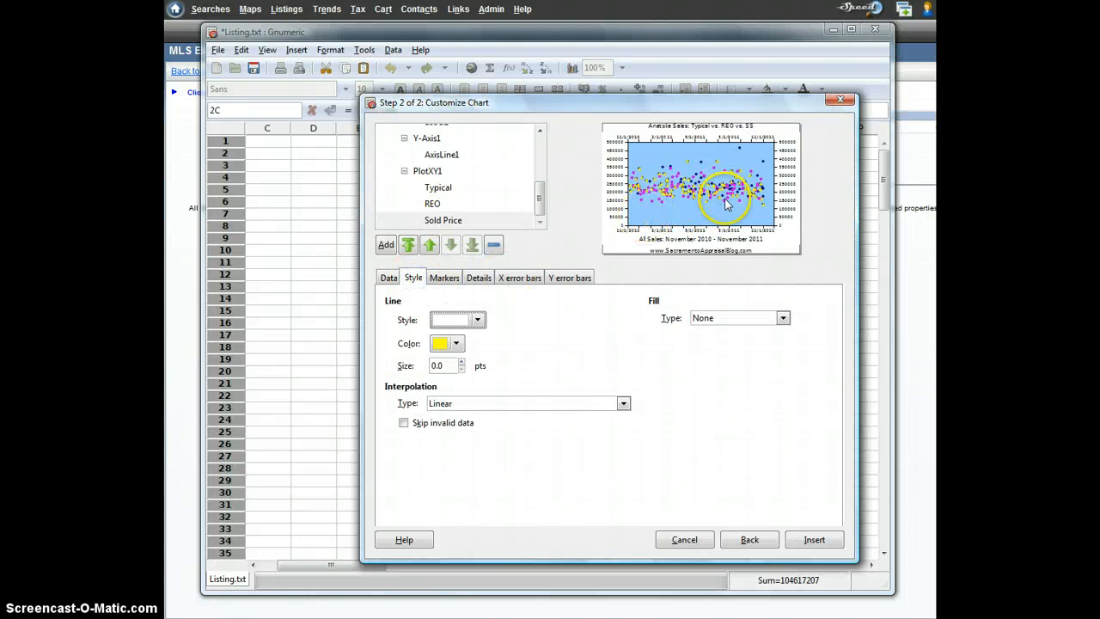
pyautogui.click(442, 276)
pyautogui.click(465, 321)
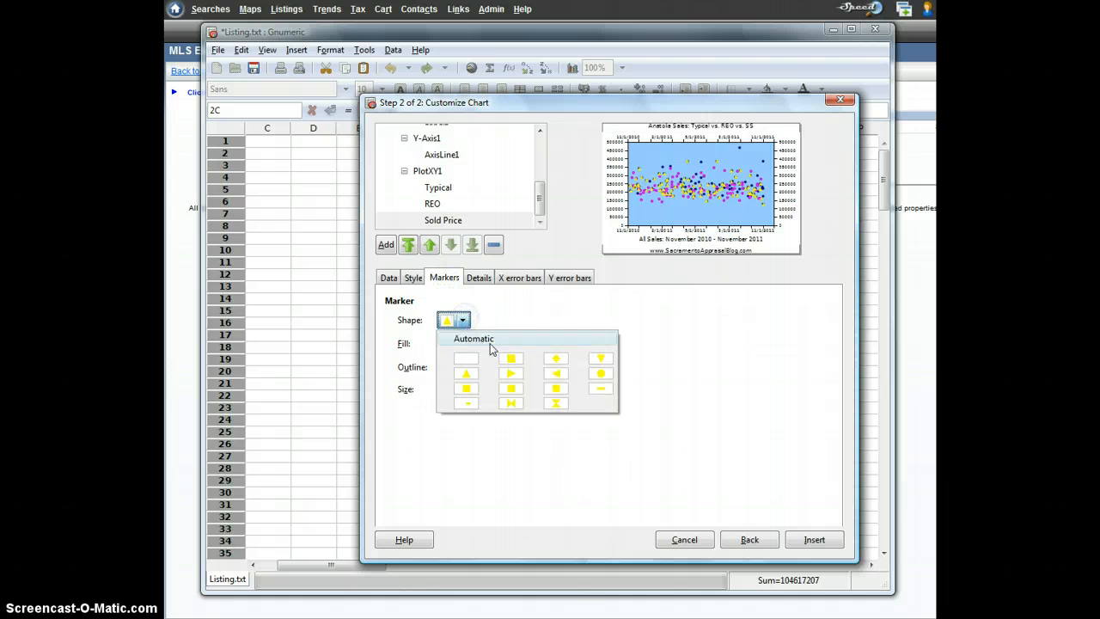
pyautogui.click(590, 369)
pyautogui.click(486, 391)
pyautogui.click(468, 393)
pyautogui.click(468, 393)
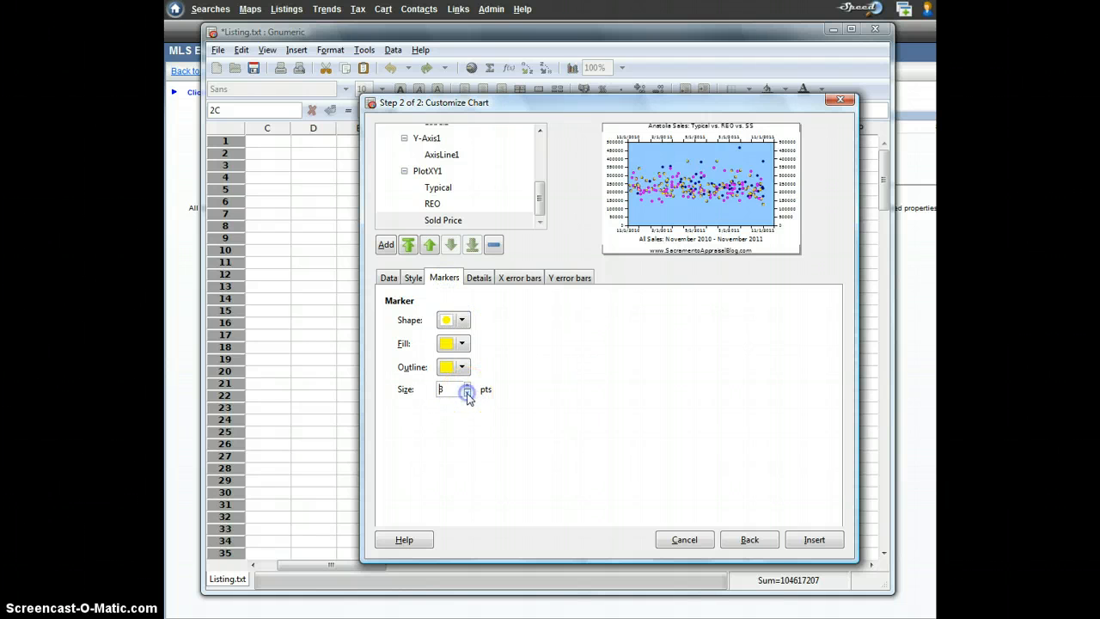
pyautogui.click(469, 386)
pyautogui.click(547, 372)
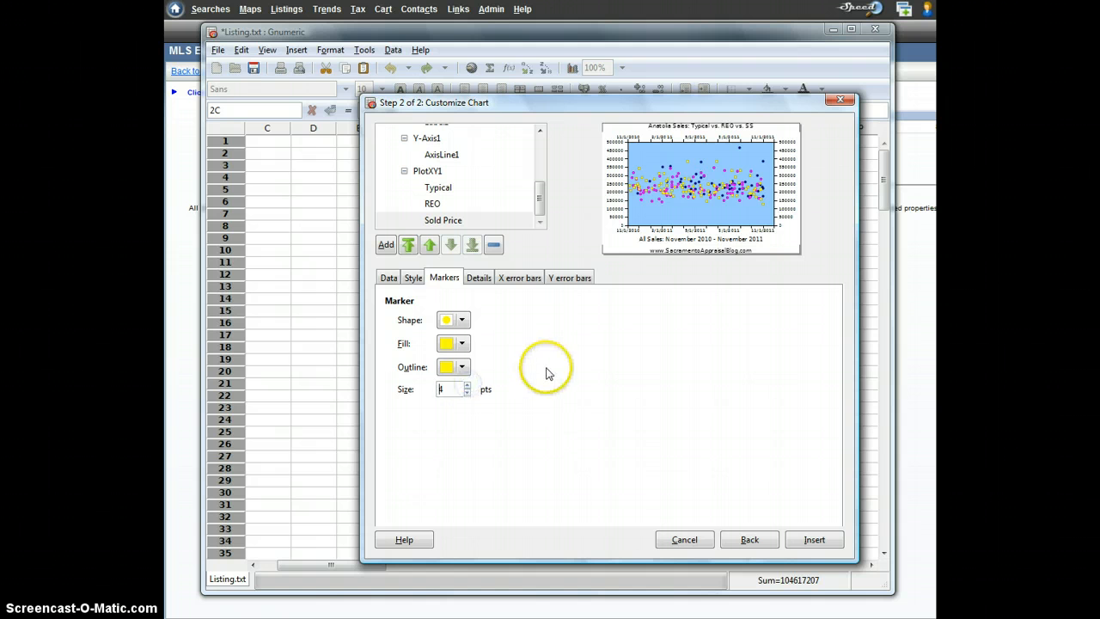
pyautogui.click(540, 225)
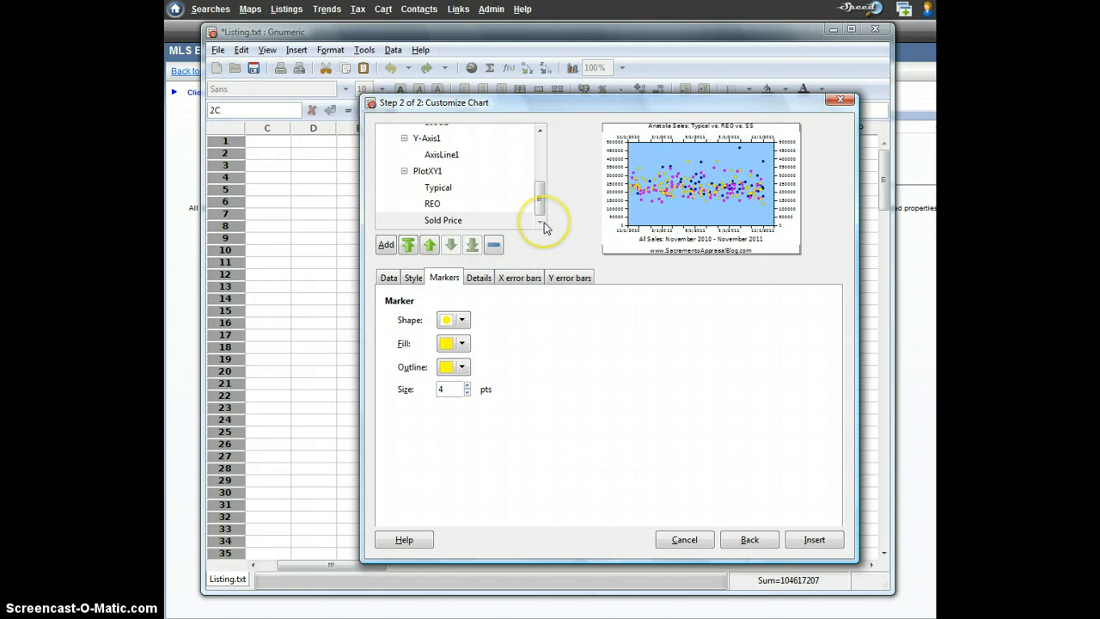
# - Name the yellow Sold Price series "Short Sales"
pyautogui.click(389, 277)
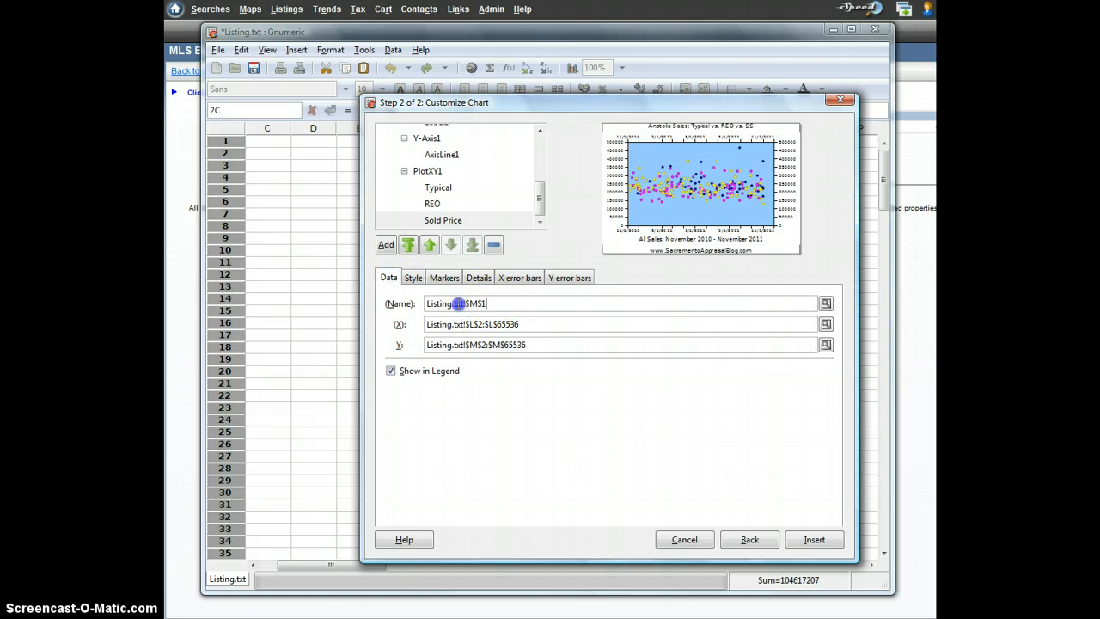
pyautogui.moveTo(492, 304); pyautogui.dragTo(421, 304)
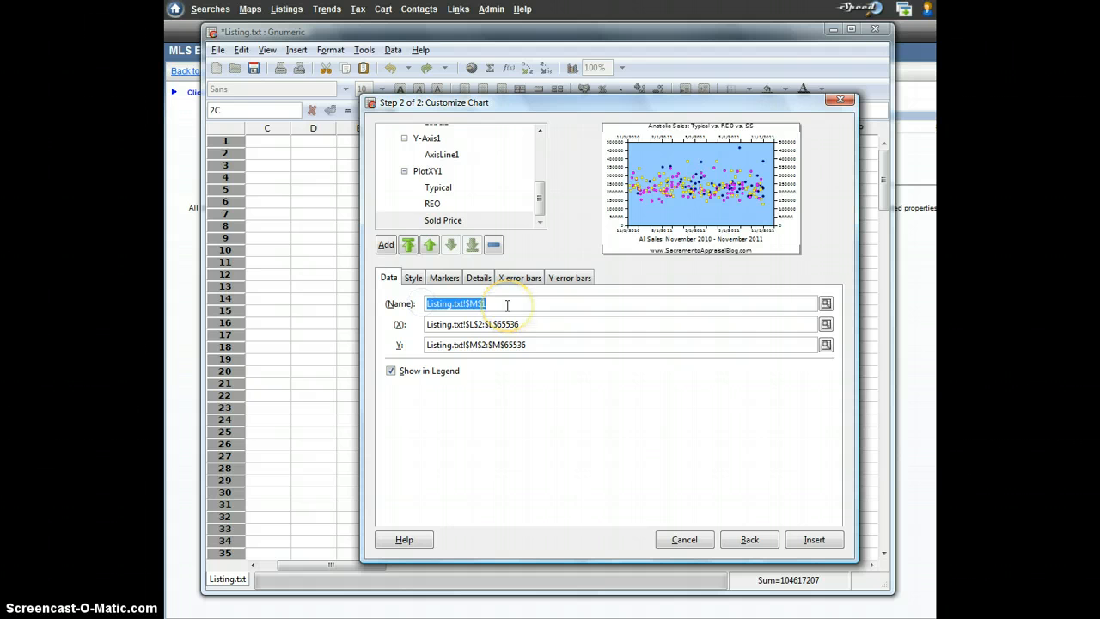
pyautogui.write('Short Sales')
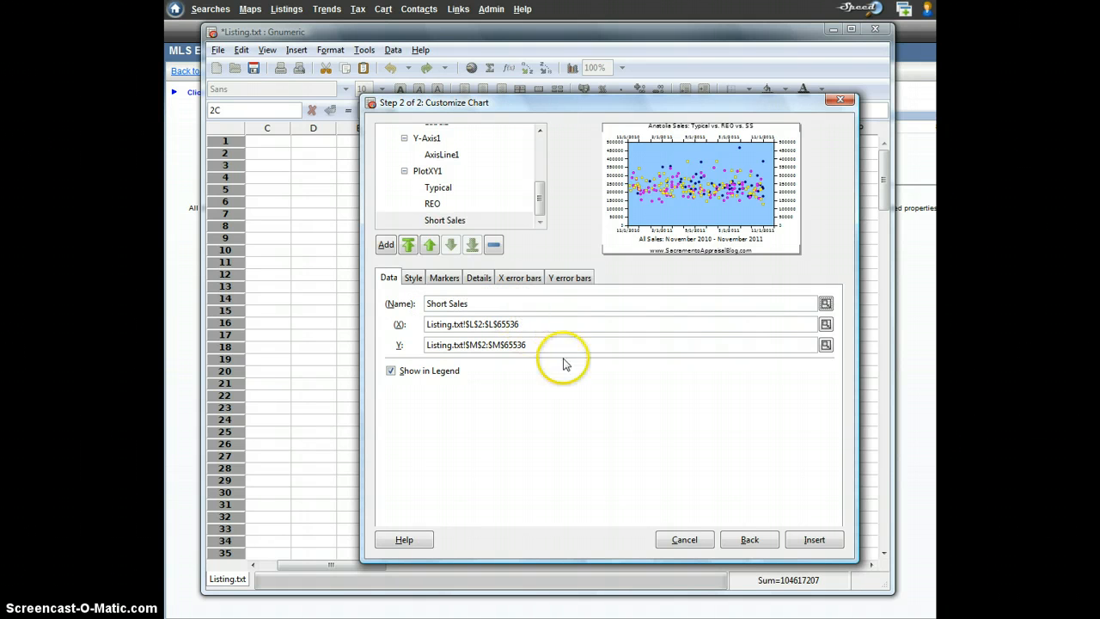
# - Insert the finished chart on the Listing.txt sheet, spanning about cells D3 to N30
pyautogui.click(815, 540)
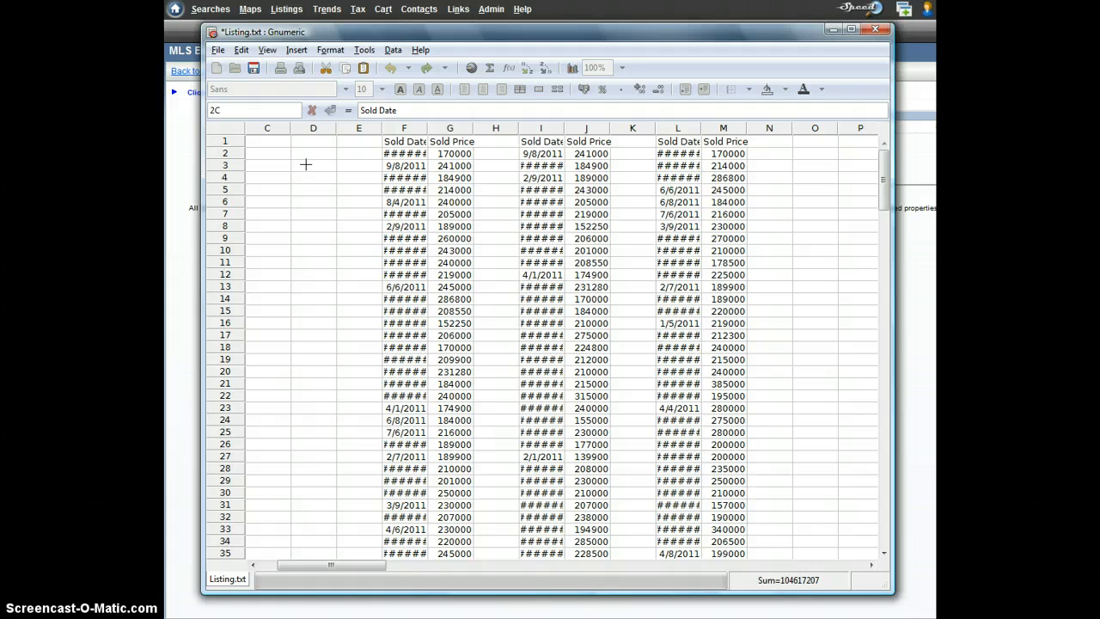
pyautogui.moveTo(305, 164); pyautogui.dragTo(779, 496)
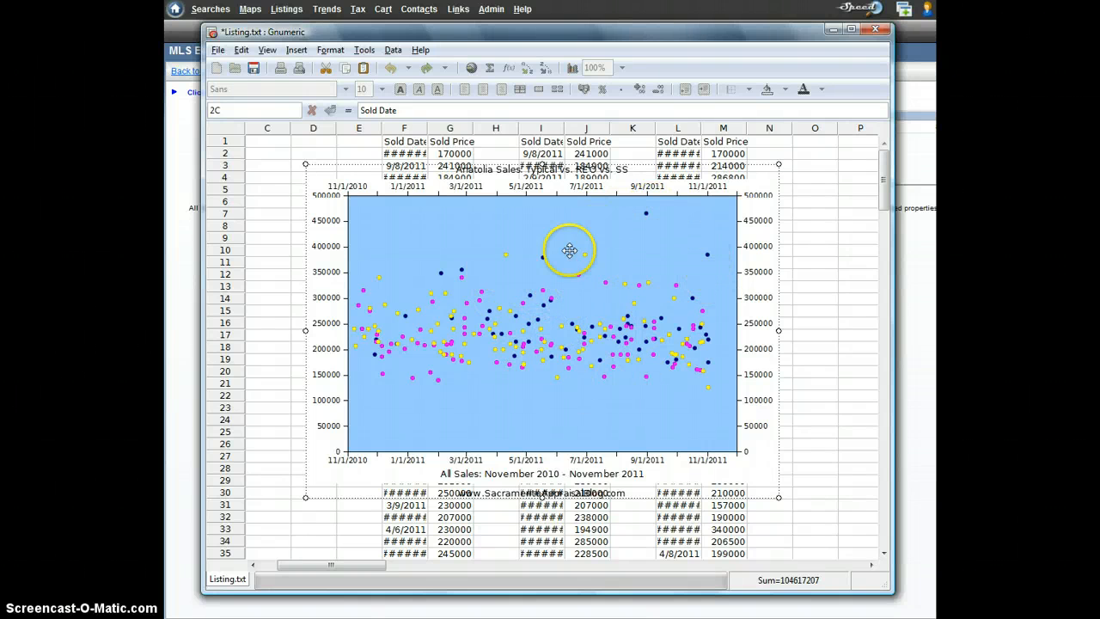
# - Add a legend to the inserted chart and place it inside the plot area's lower-left corner
pyautogui.doubleClick(581, 389)
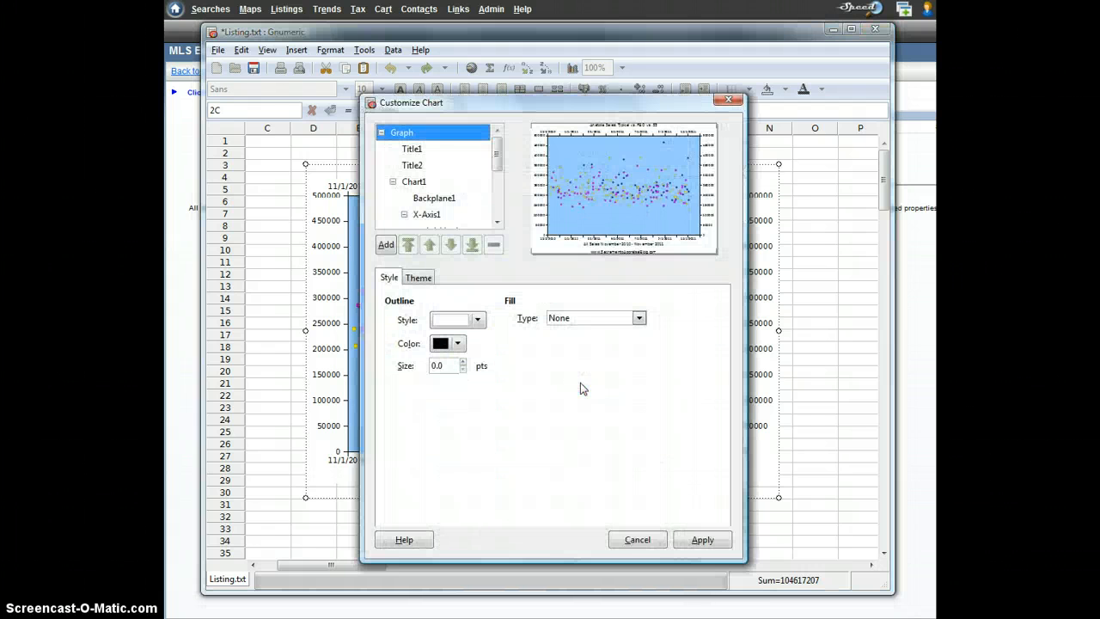
pyautogui.click(496, 216)
pyautogui.click(496, 216)
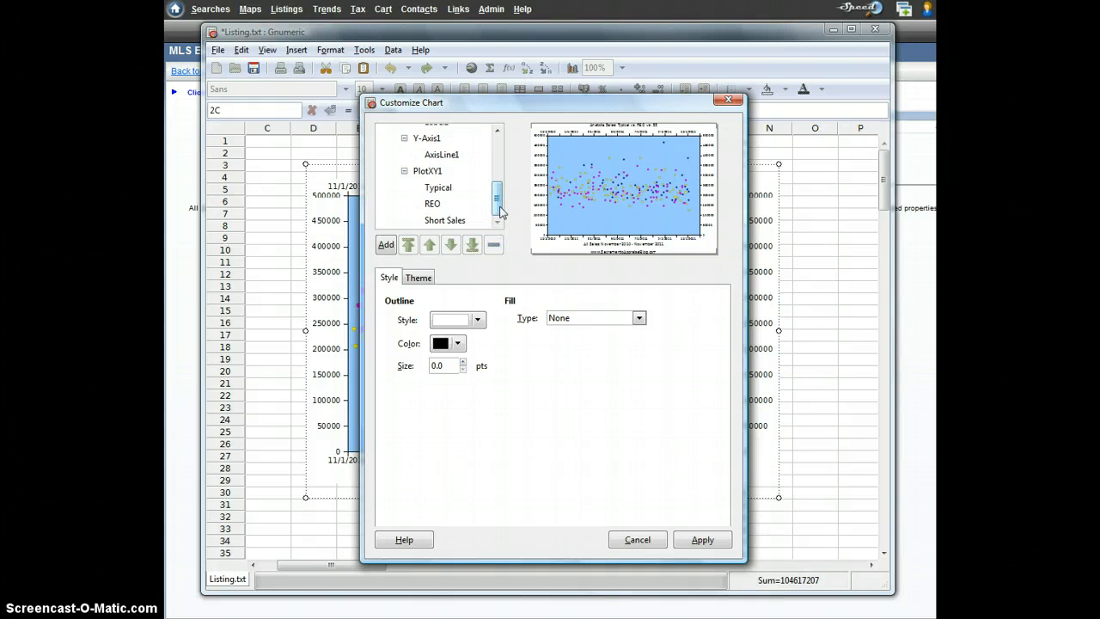
pyautogui.click(430, 171)
pyautogui.click(385, 246)
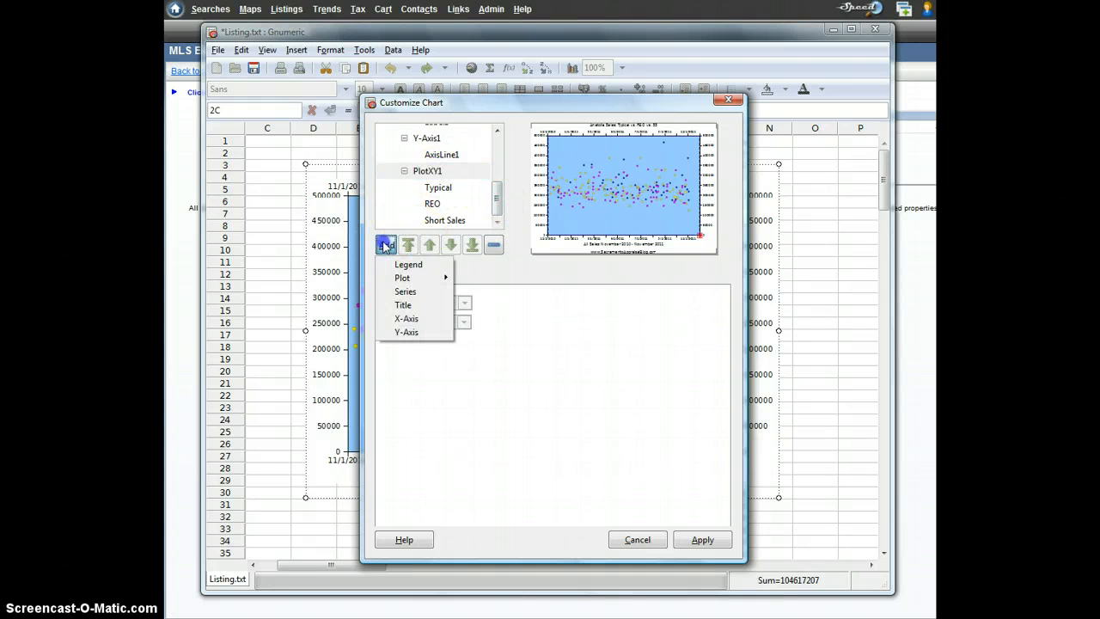
pyautogui.click(406, 265)
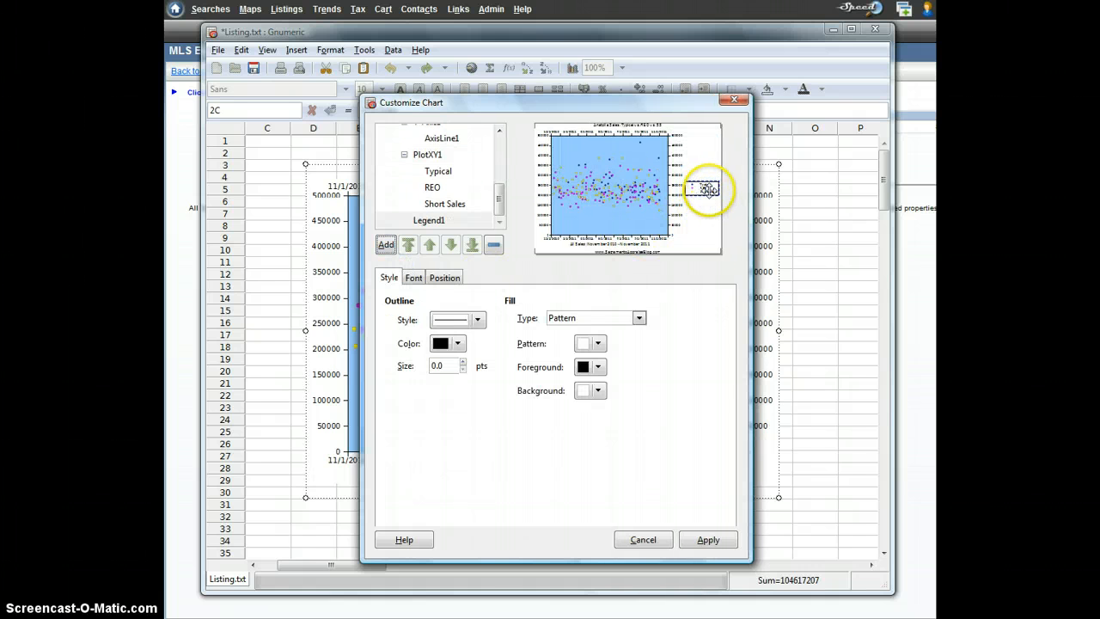
pyautogui.moveTo(707, 184); pyautogui.dragTo(584, 222)
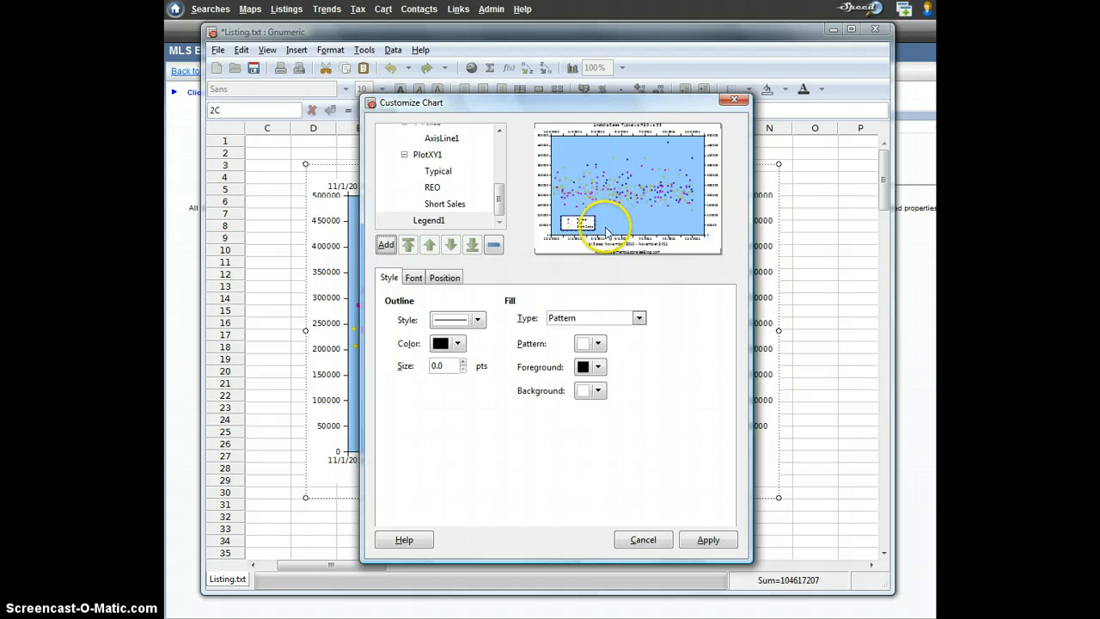
pyautogui.click(707, 539)
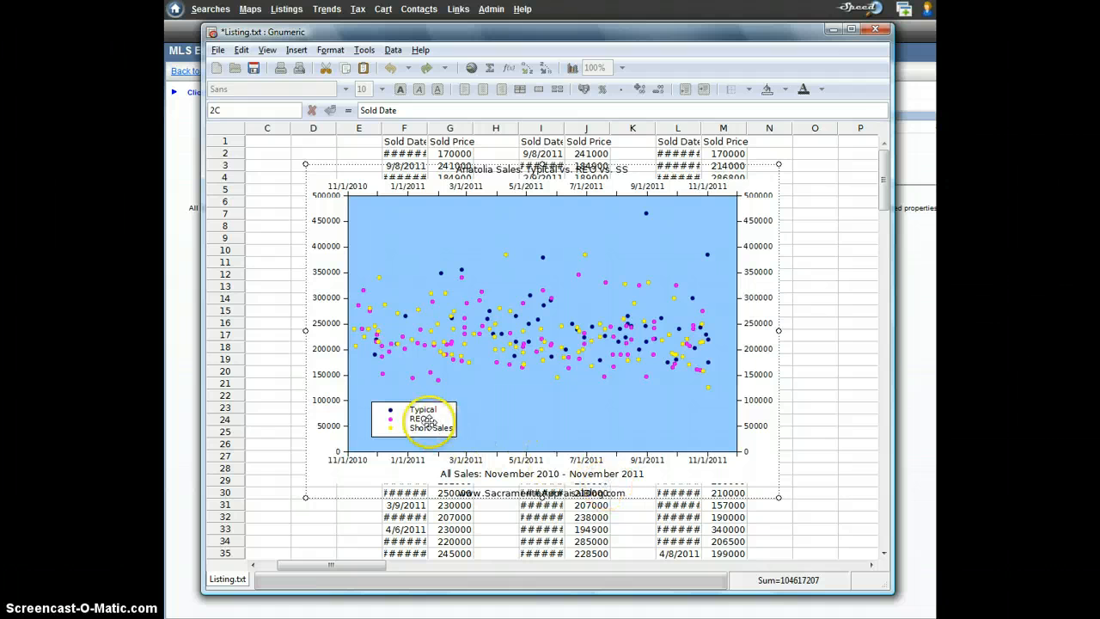